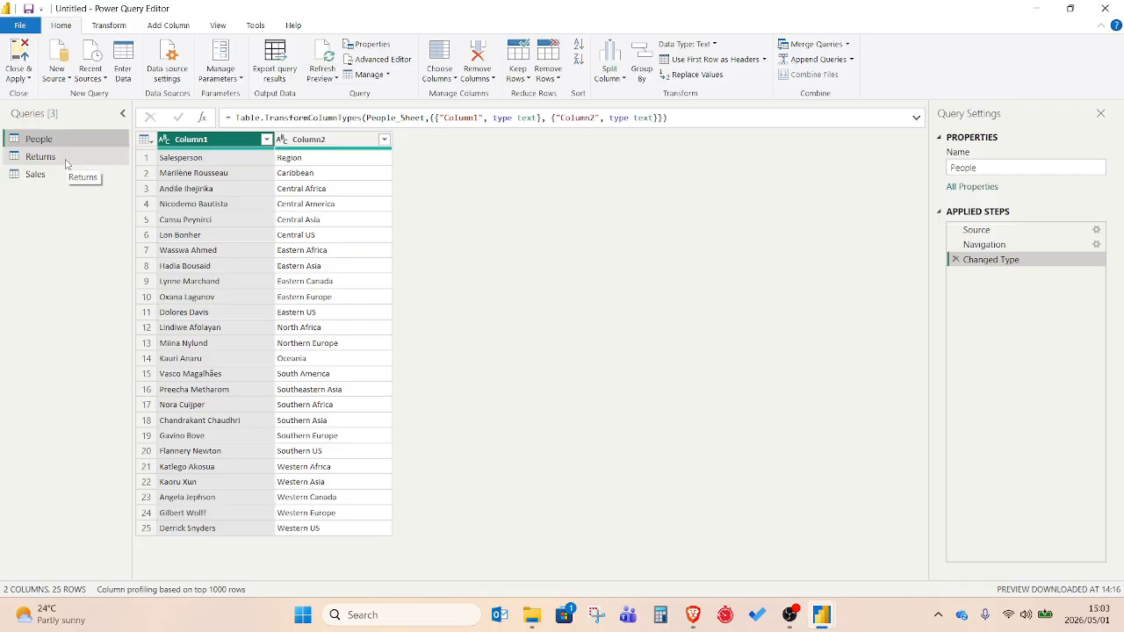
Step: Look through the Returns, Sales and People queries
{"action": "left_click", "coordinate": [40, 157]}
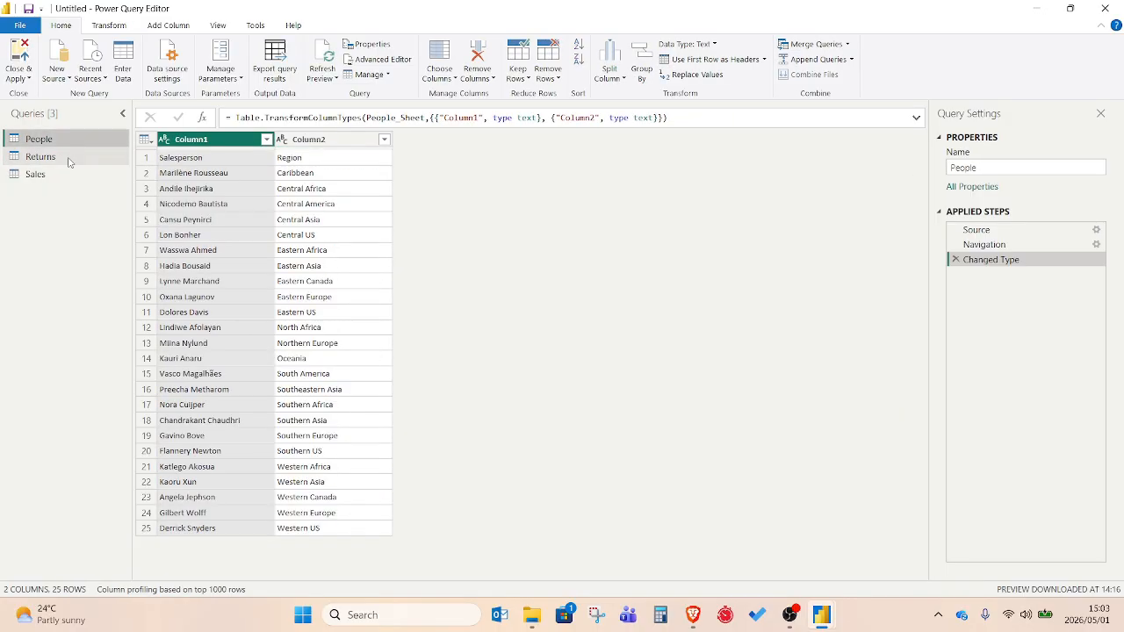
{"action": "left_click", "coordinate": [40, 156]}
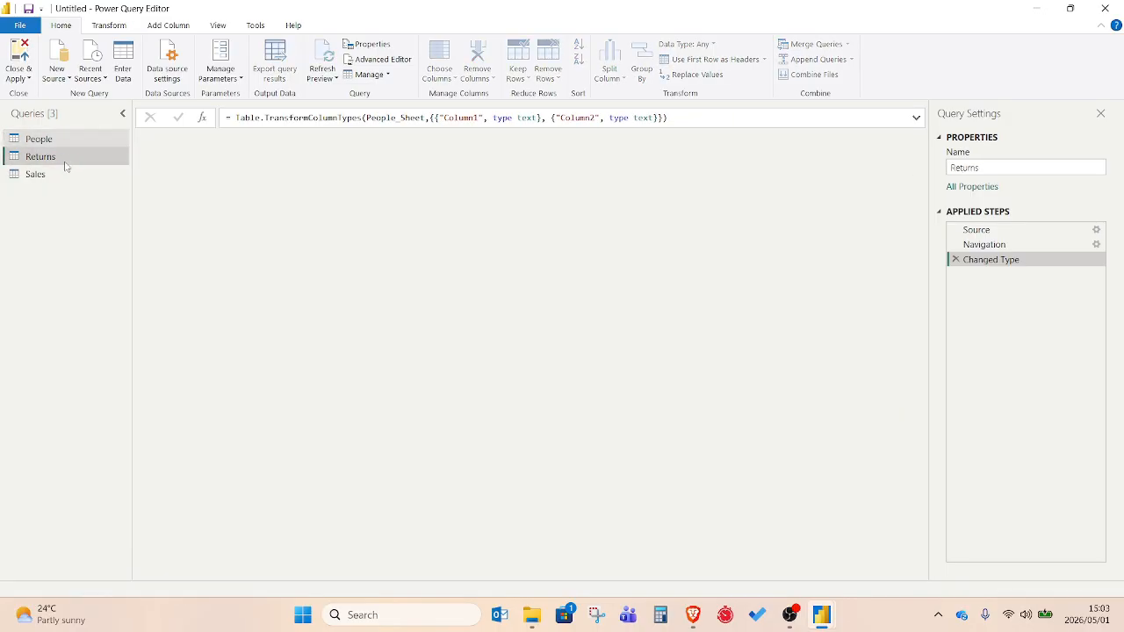
{"action": "left_click", "coordinate": [52, 175]}
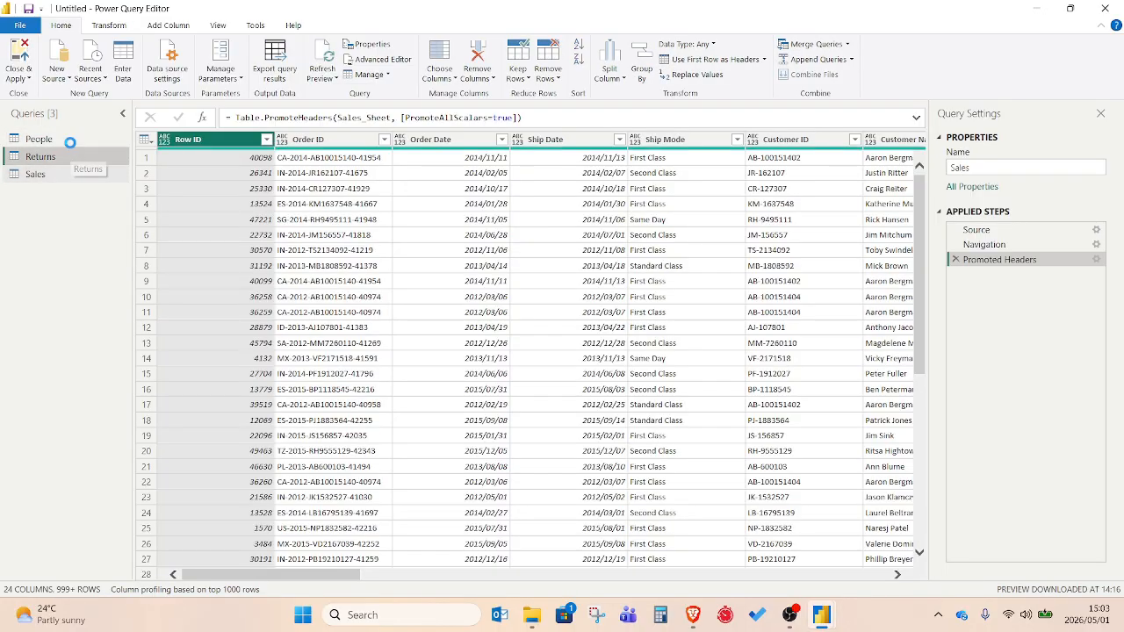
{"action": "left_click", "coordinate": [71, 141]}
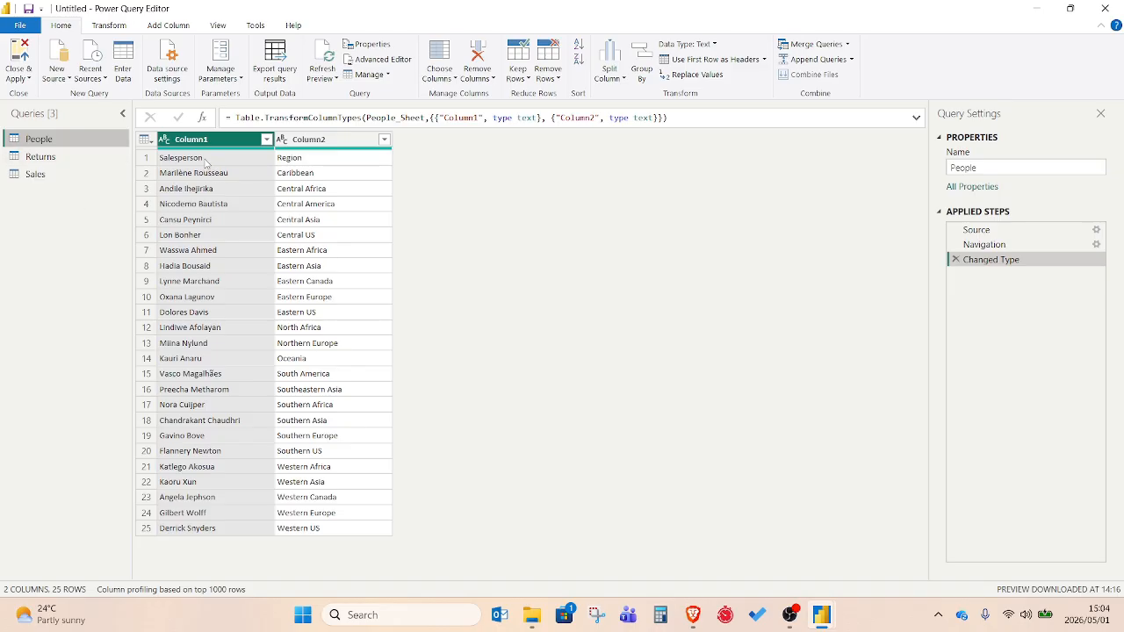
Step: Promote the first row of the People table to column headers
{"action": "left_click", "coordinate": [314, 140]}
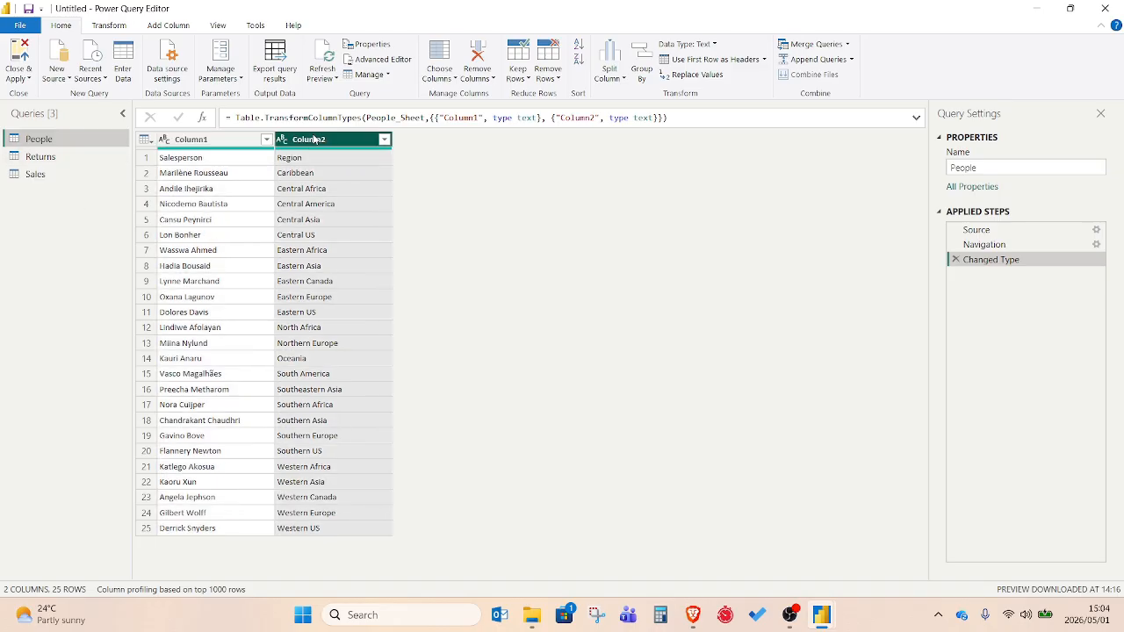
{"action": "left_click", "coordinate": [217, 141]}
{"action": "left_click", "coordinate": [307, 147]}
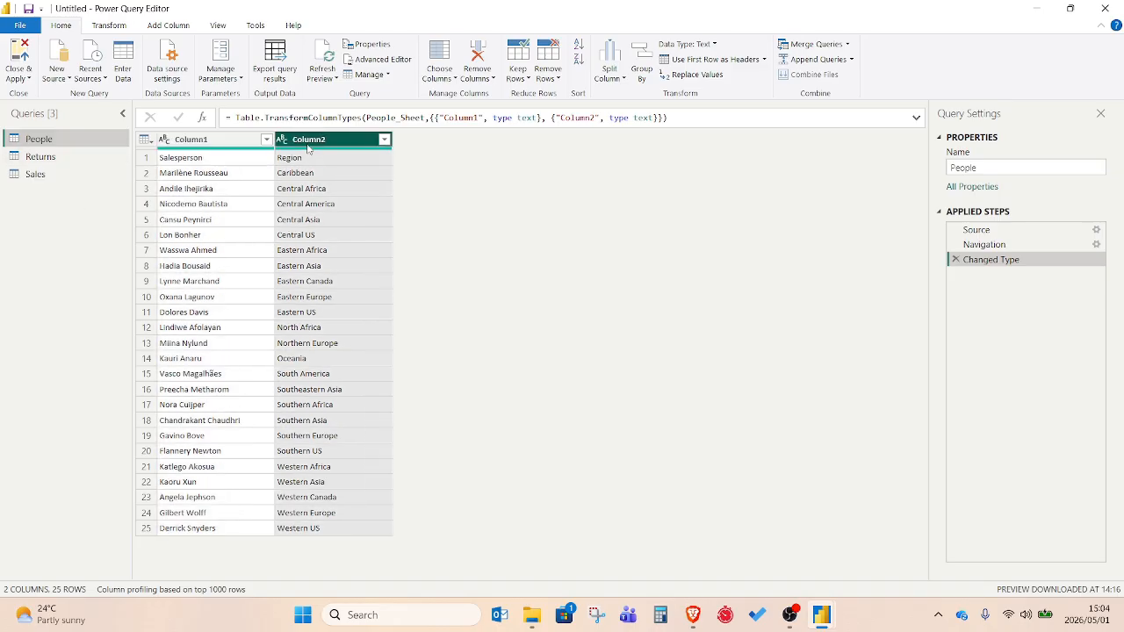
{"action": "left_click", "coordinate": [189, 143]}
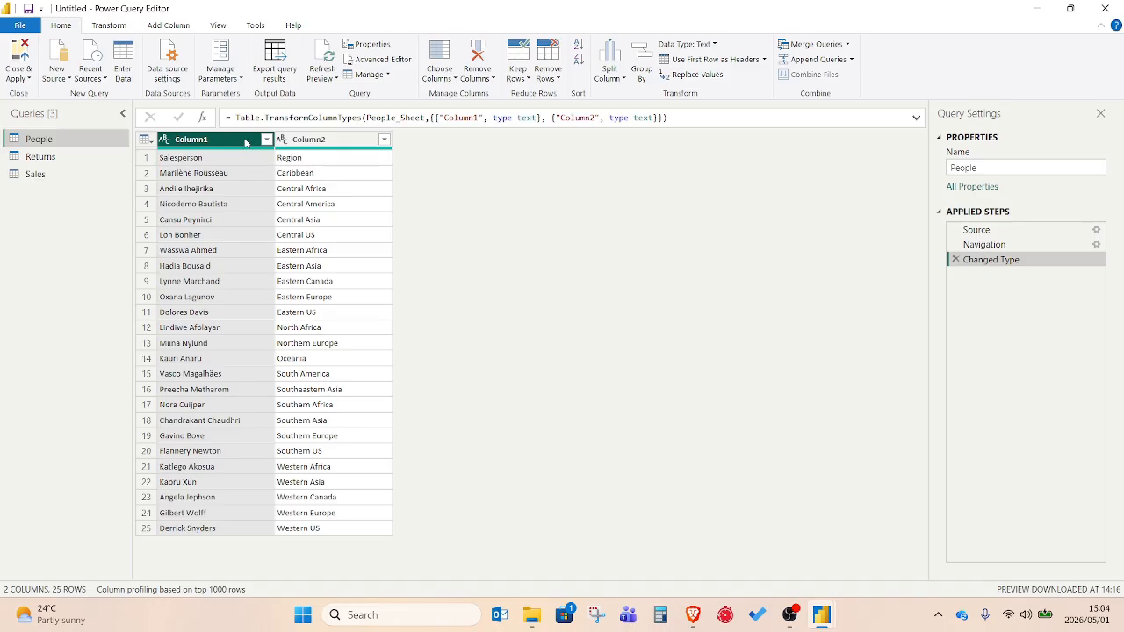
{"action": "left_click", "coordinate": [143, 143]}
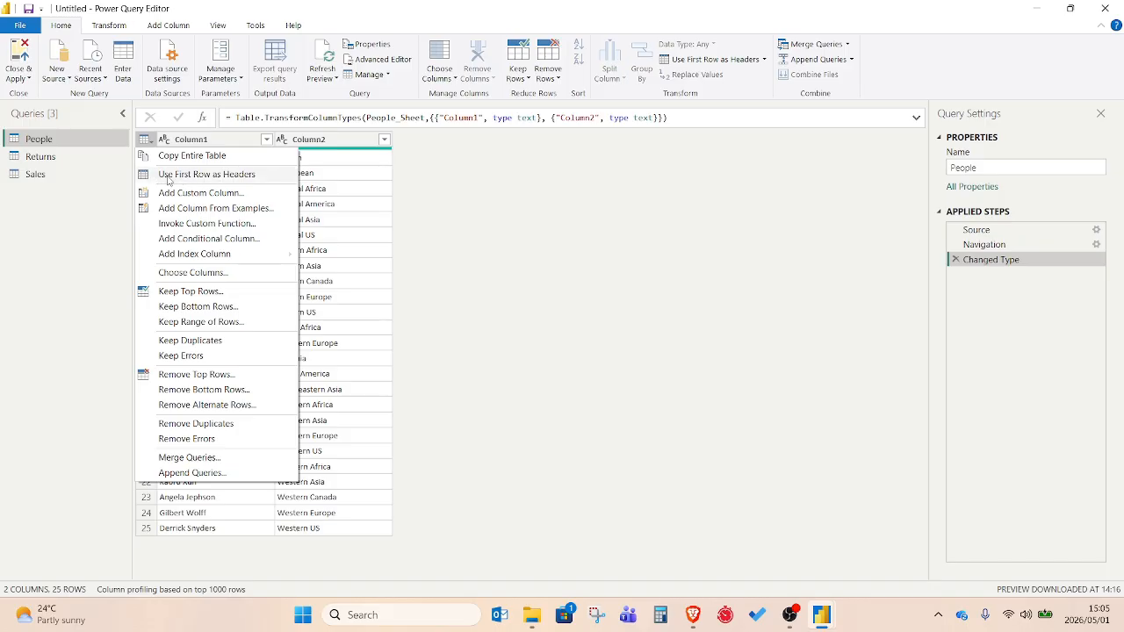
{"action": "left_click", "coordinate": [171, 180]}
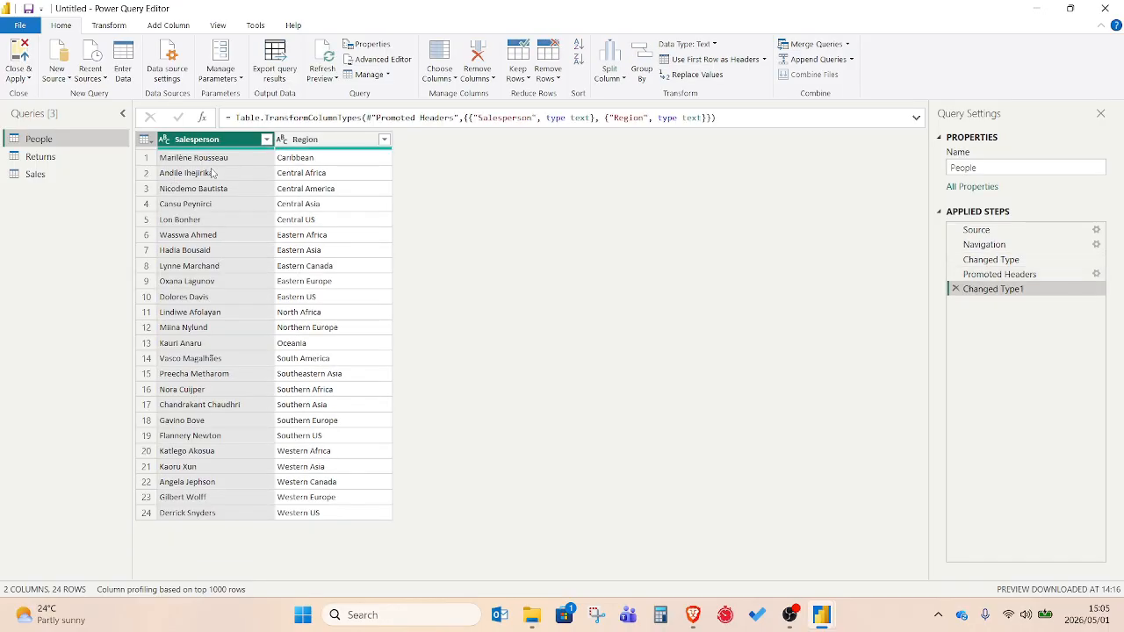
Step: Inspect the salesperson and region values in the People table
{"action": "left_click", "coordinate": [243, 143]}
{"action": "left_click", "coordinate": [202, 176]}
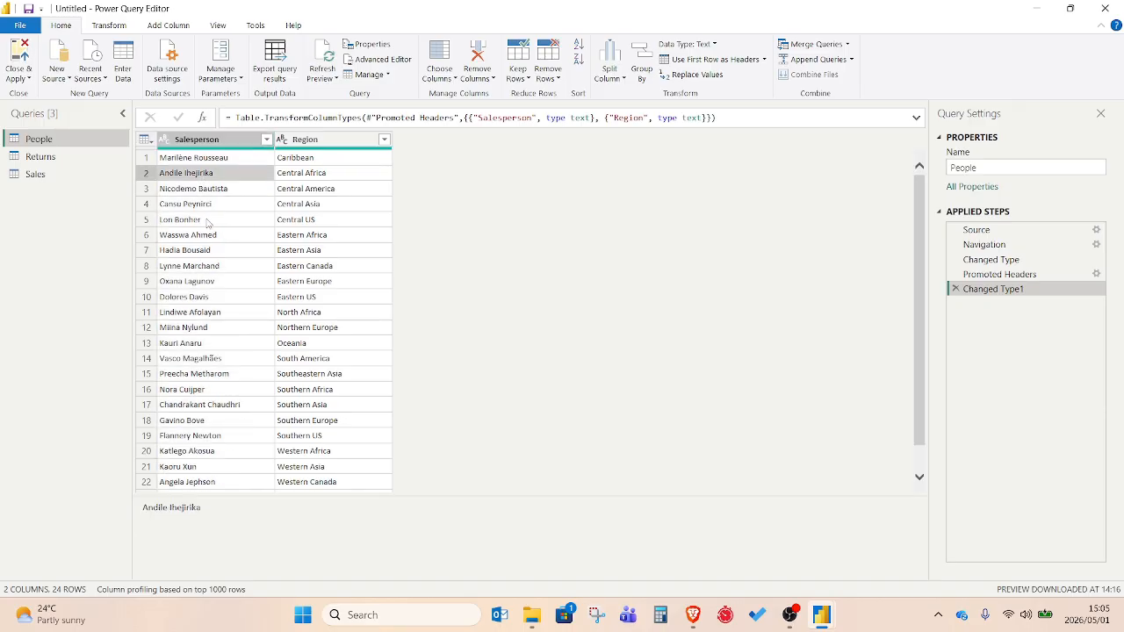
{"action": "scroll", "coordinate": [207, 223], "scroll_direction": "down", "scroll_amount": 1}
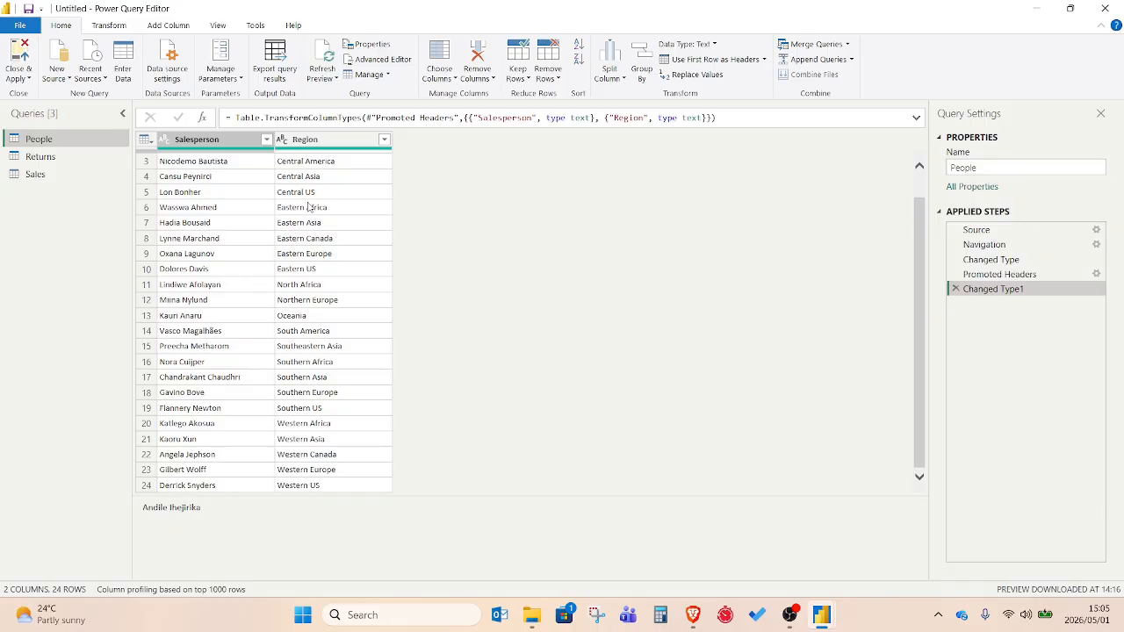
{"action": "left_click", "coordinate": [211, 206]}
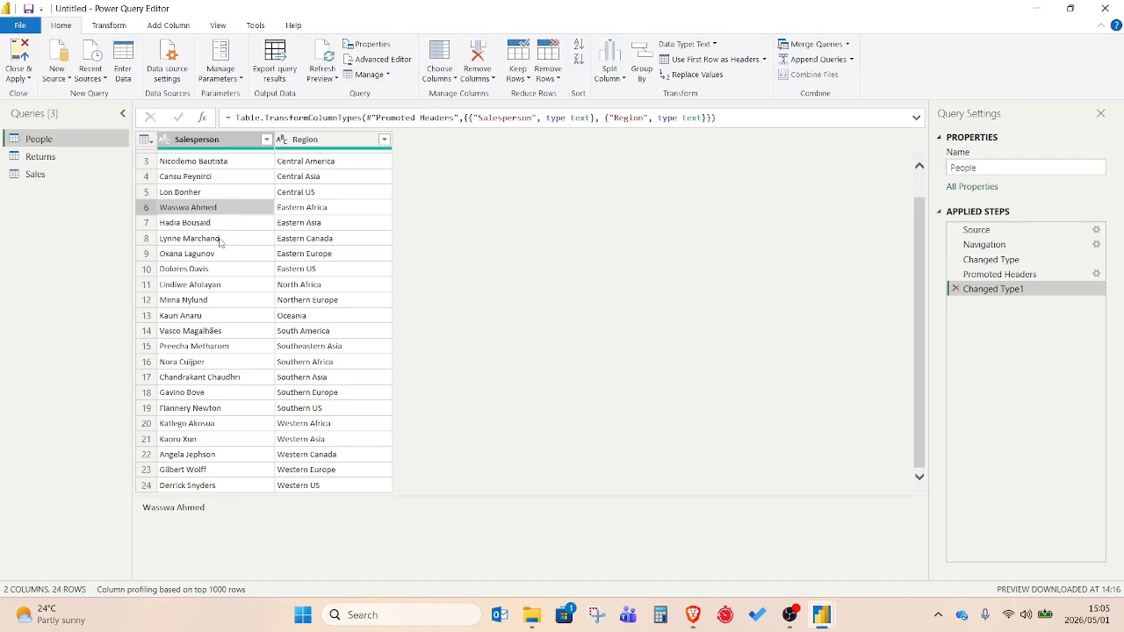
{"action": "left_click", "coordinate": [289, 239]}
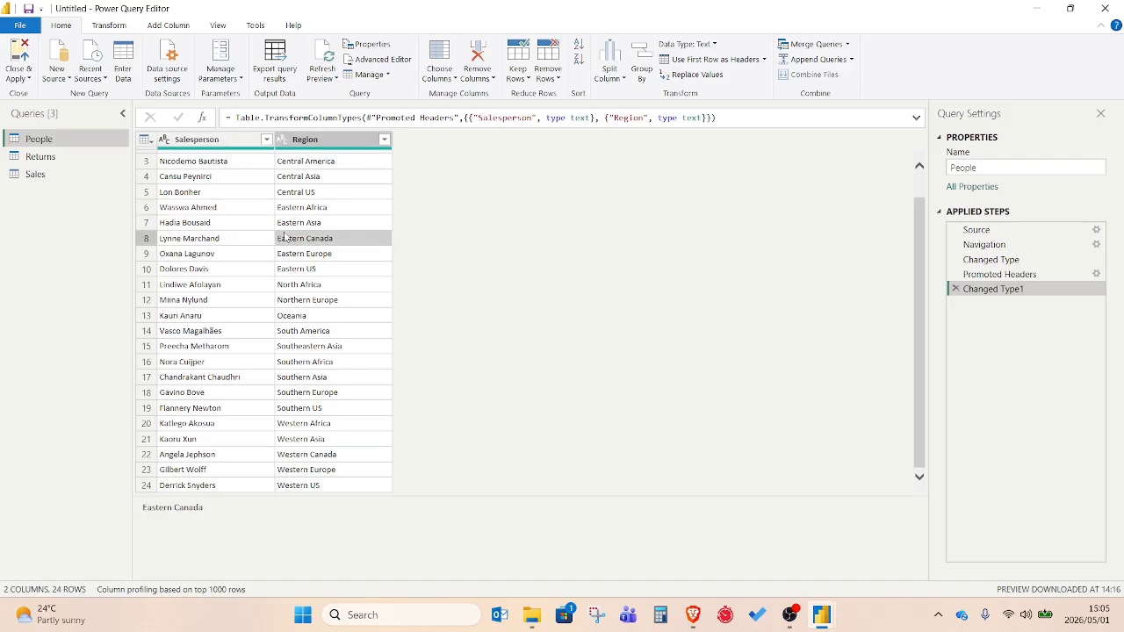
{"action": "left_click", "coordinate": [214, 239]}
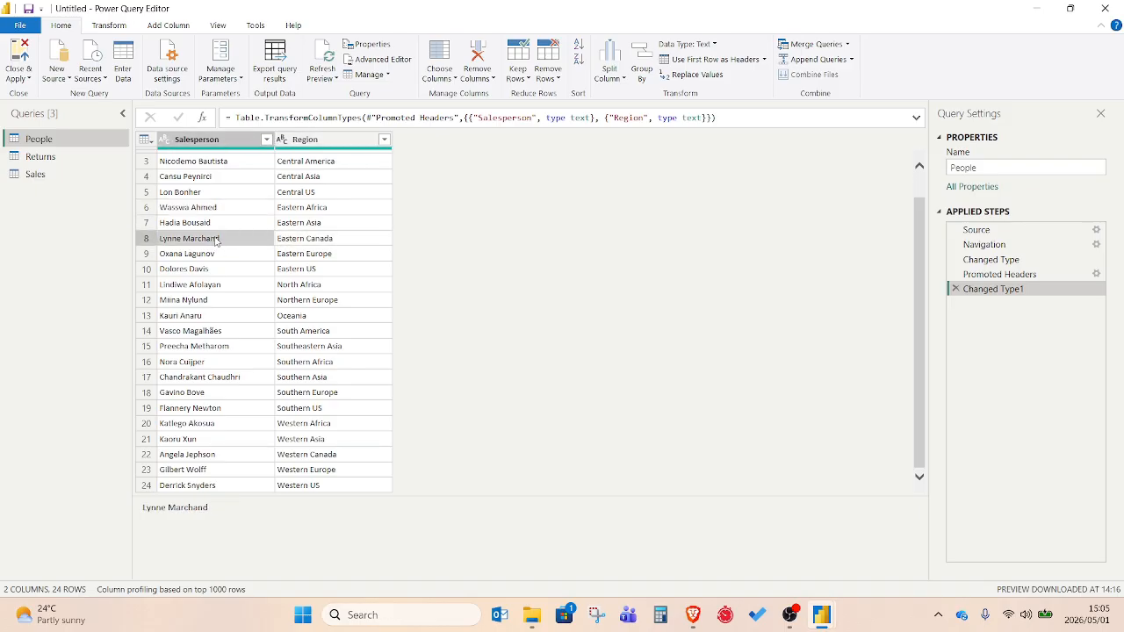
{"action": "left_click", "coordinate": [289, 244]}
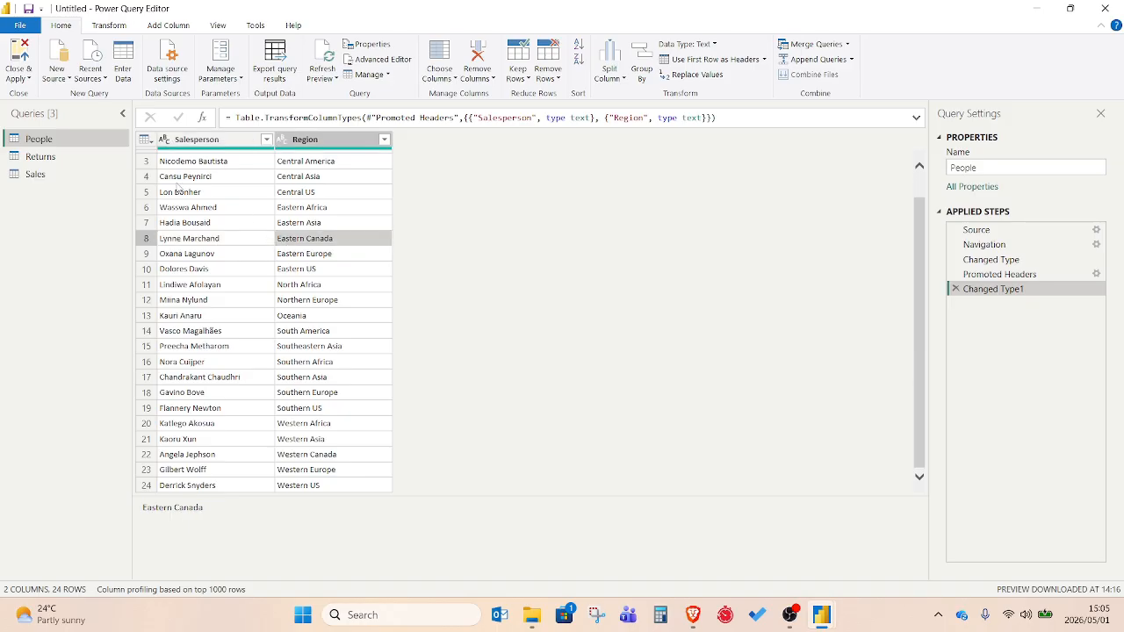
{"action": "left_click", "coordinate": [202, 195]}
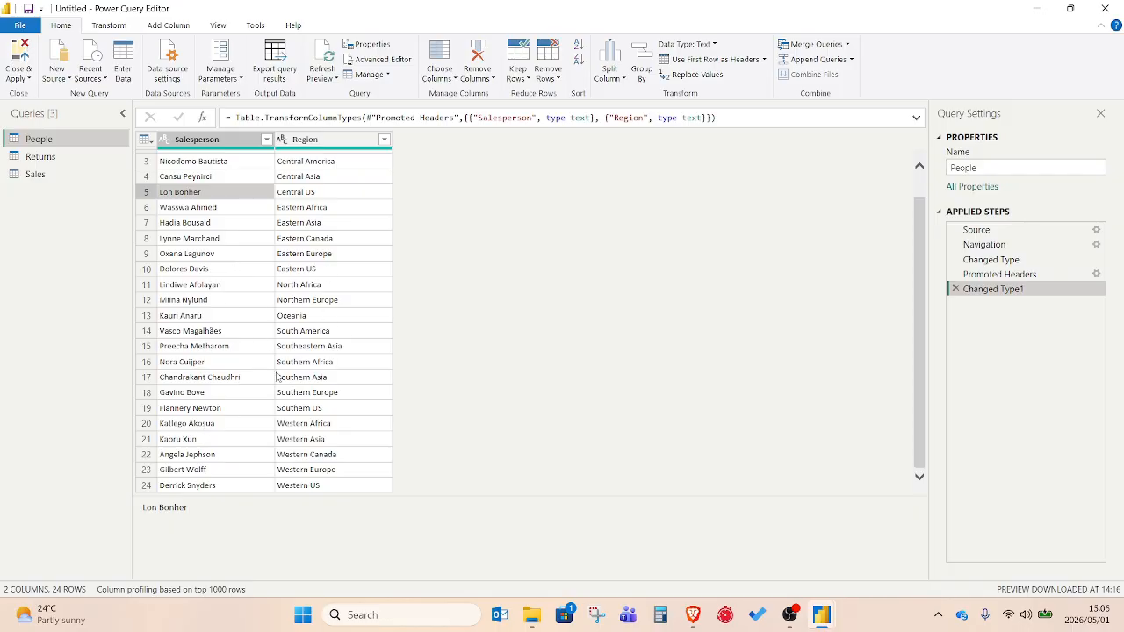
{"action": "scroll", "coordinate": [225, 331], "scroll_direction": "up", "scroll_amount": 1}
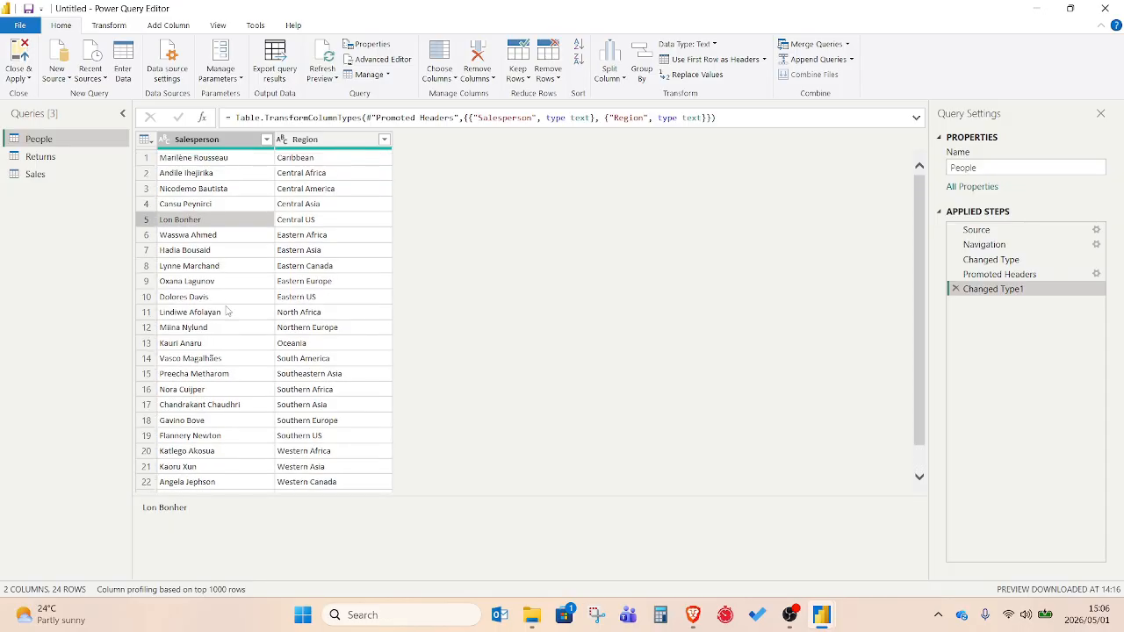
{"action": "scroll", "coordinate": [225, 314], "scroll_direction": "down", "scroll_amount": 1}
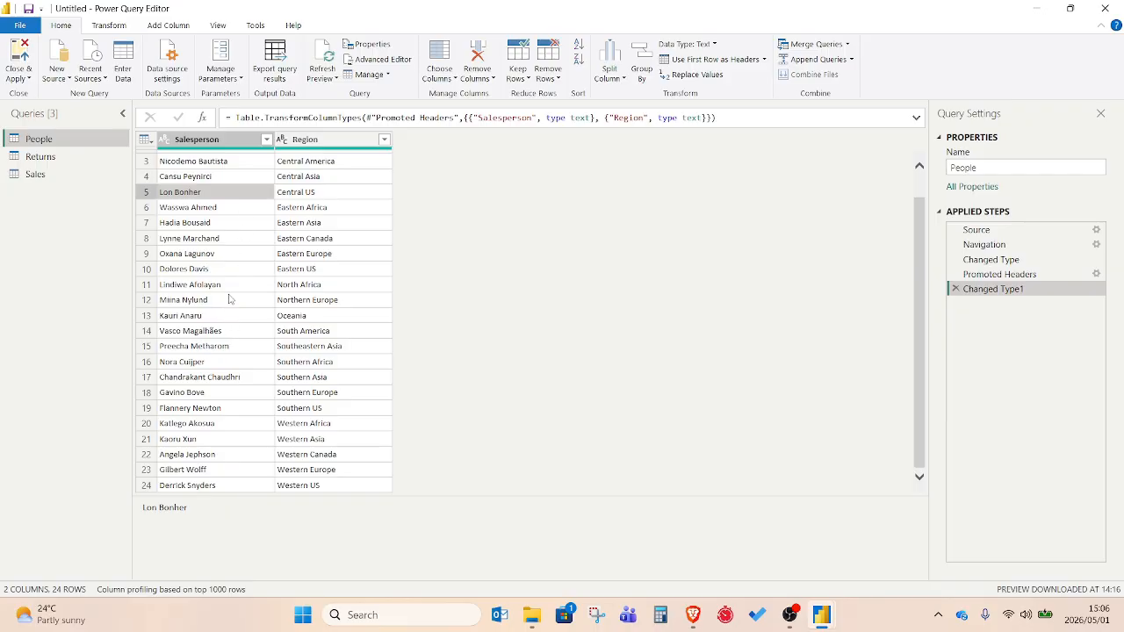
{"action": "scroll", "coordinate": [228, 299], "scroll_direction": "up", "scroll_amount": 1}
{"action": "scroll", "coordinate": [221, 297], "scroll_direction": "down", "scroll_amount": 1}
{"action": "scroll", "coordinate": [217, 307], "scroll_direction": "up", "scroll_amount": 1}
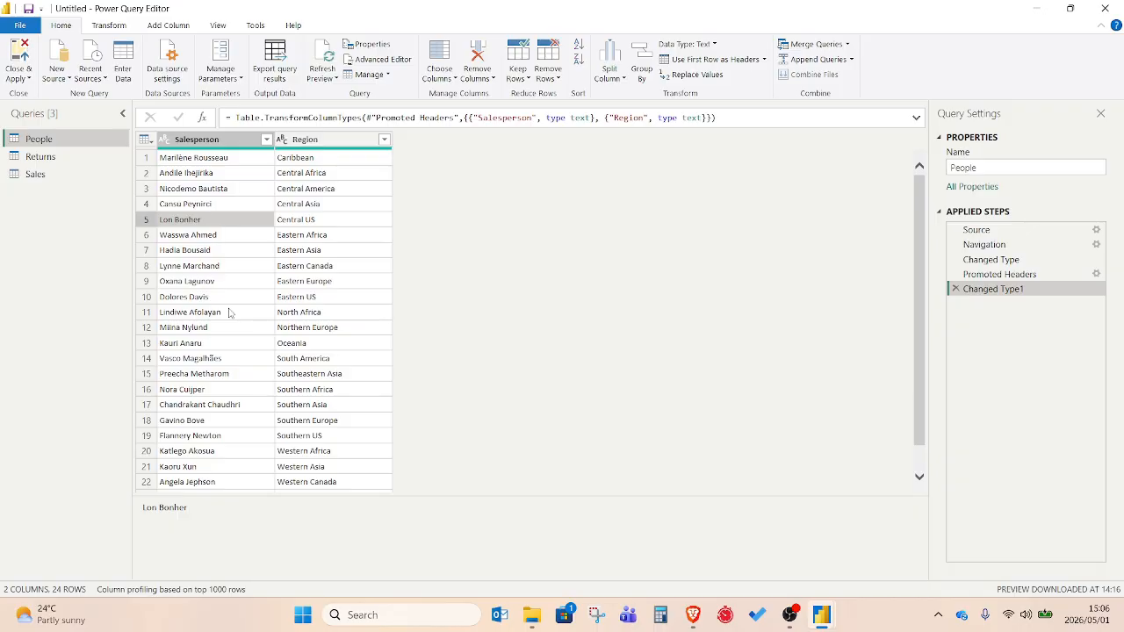
Step: Turn on the column profile and review the Salesperson and Region column statistics
{"action": "left_click", "coordinate": [218, 25]}
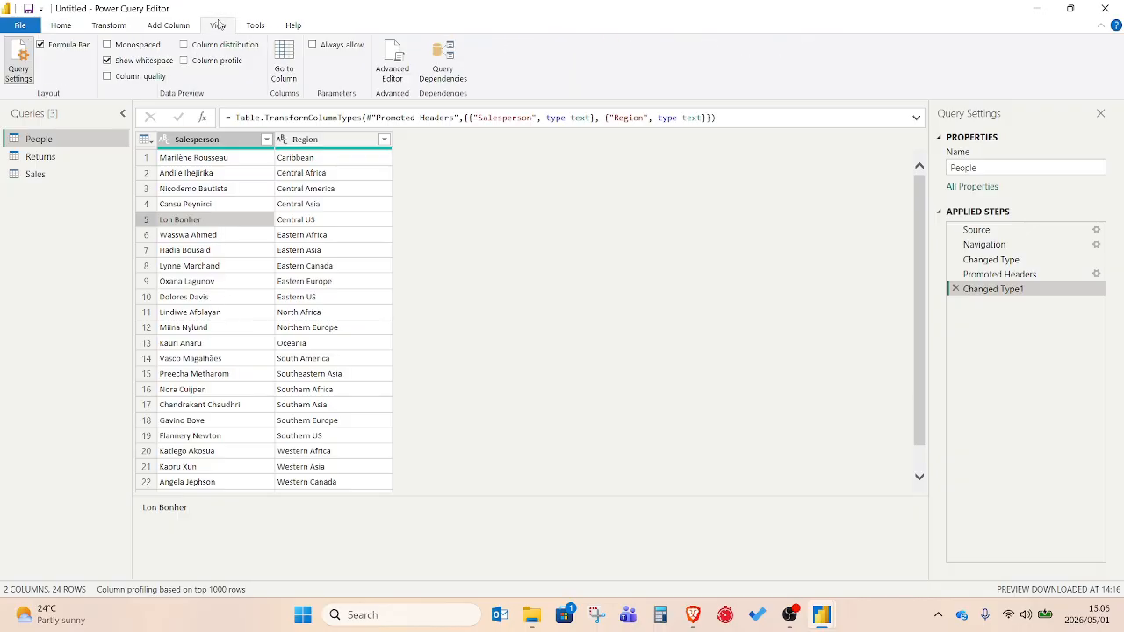
{"action": "left_click", "coordinate": [185, 62]}
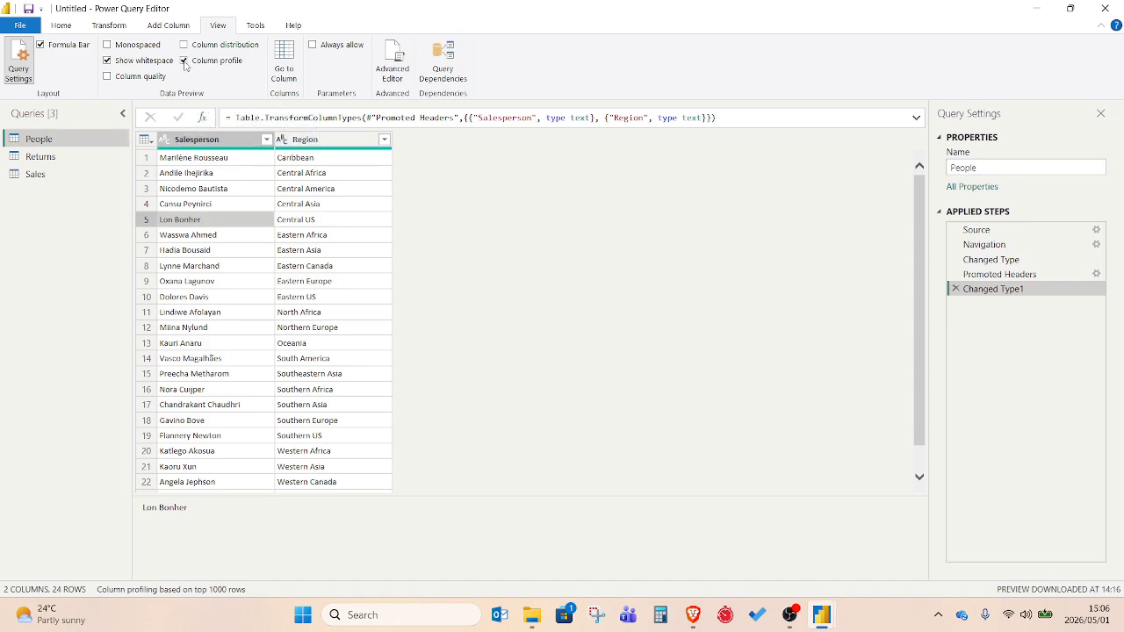
{"action": "left_click", "coordinate": [206, 140]}
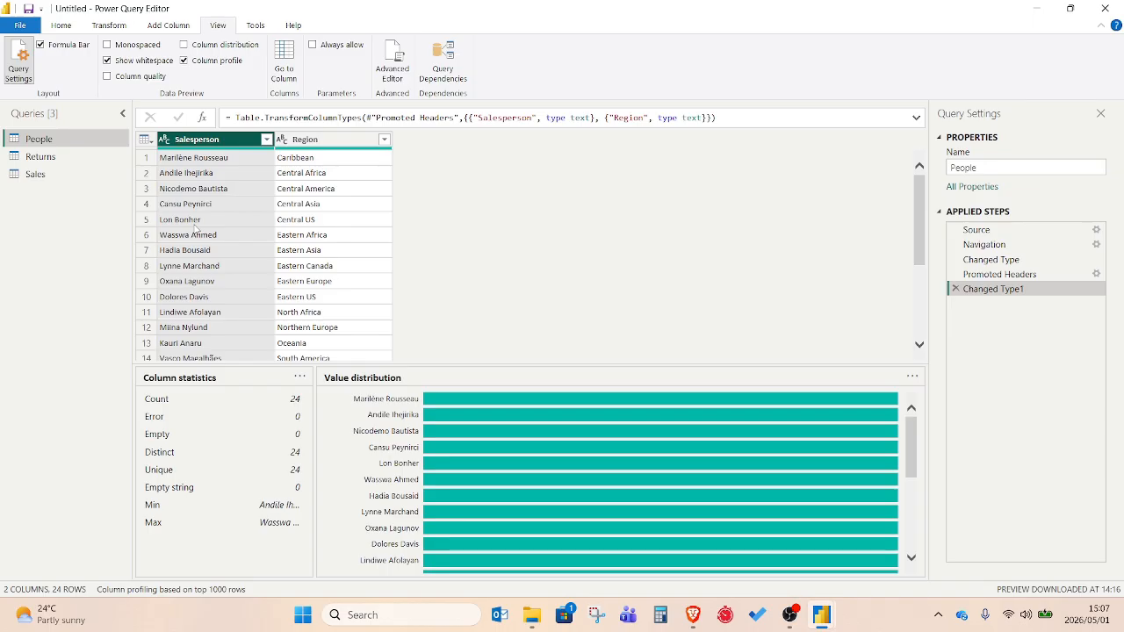
{"action": "left_click", "coordinate": [324, 141]}
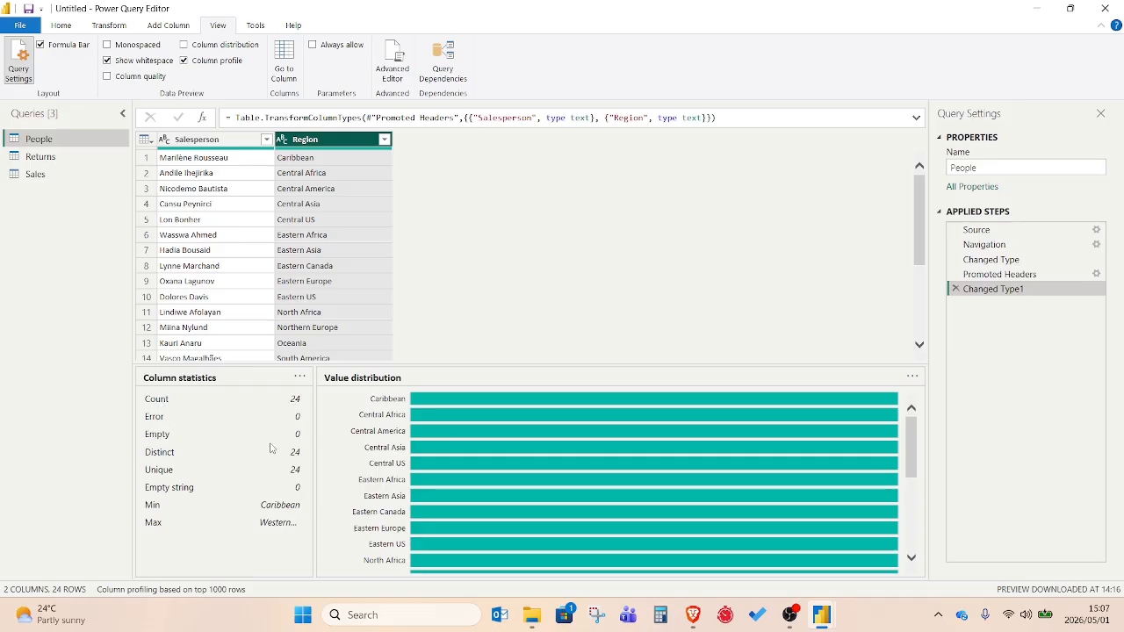
Step: Open the Returns query and promote its first row to column headers
{"action": "left_click", "coordinate": [45, 160]}
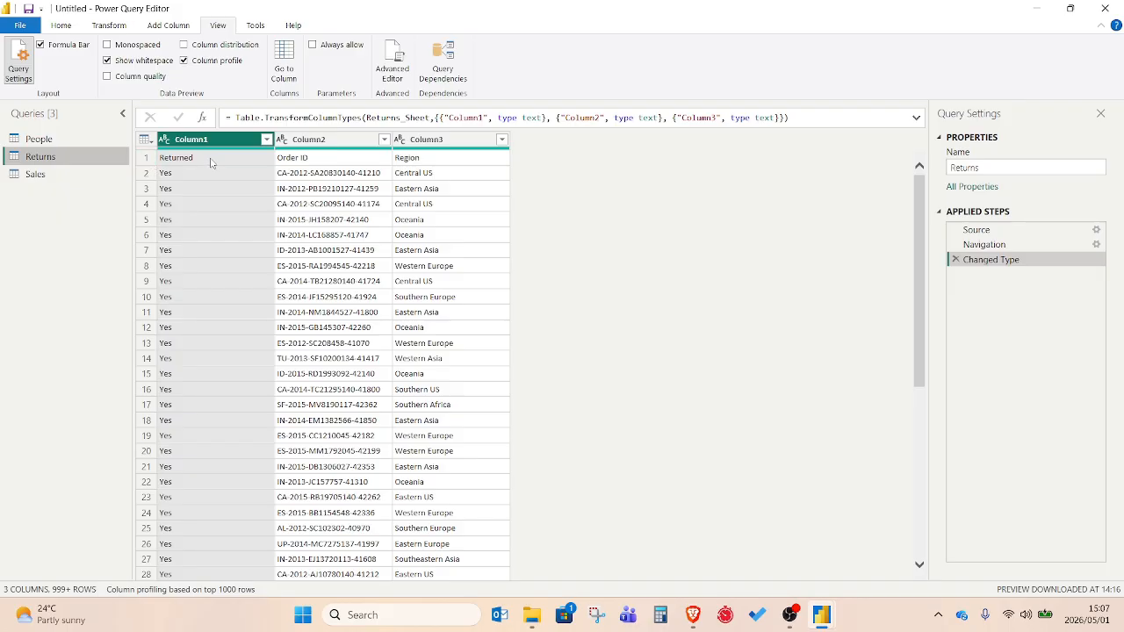
{"action": "left_click", "coordinate": [145, 140]}
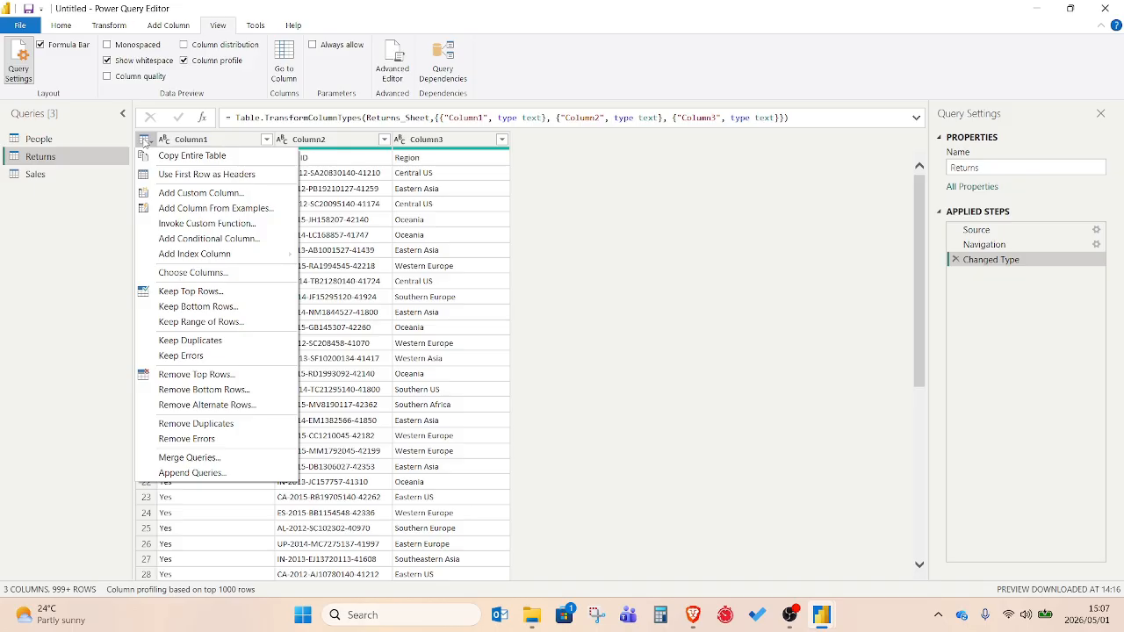
{"action": "left_click", "coordinate": [184, 177]}
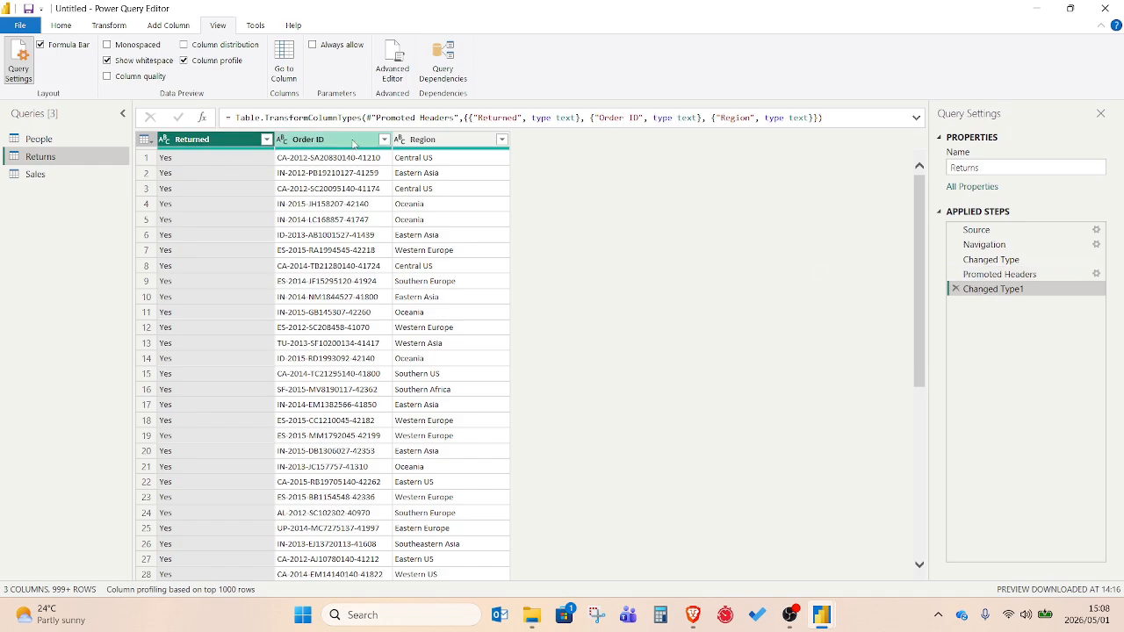
Step: Review the values and column statistics for the Returned, Order ID and Region columns
{"action": "mouse_move", "coordinate": [303, 153]}
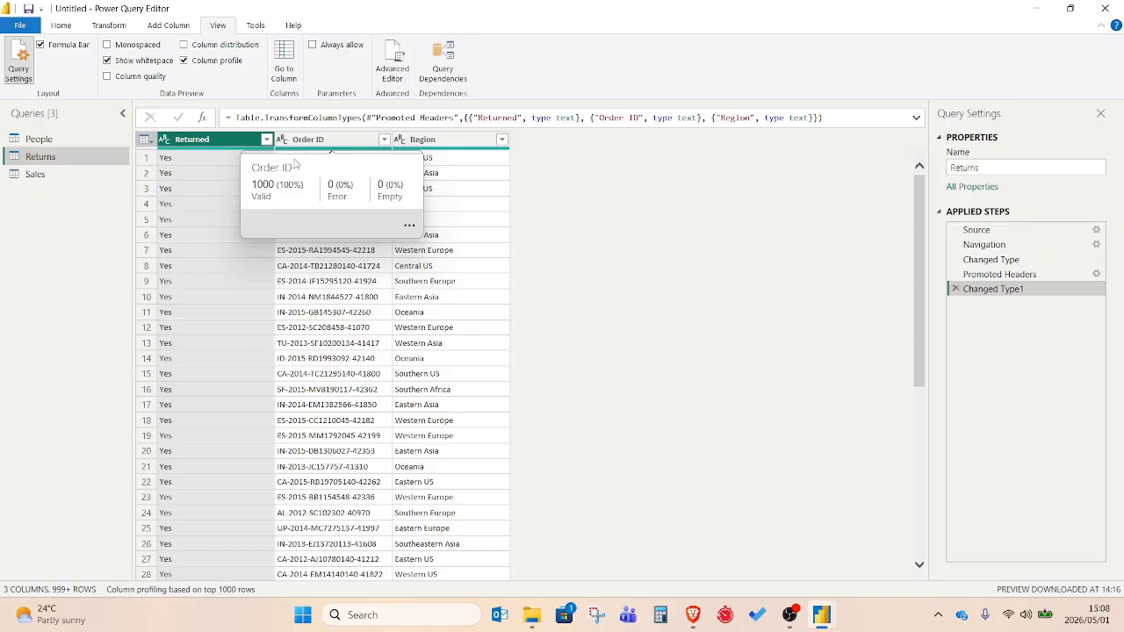
{"action": "left_click", "coordinate": [302, 254]}
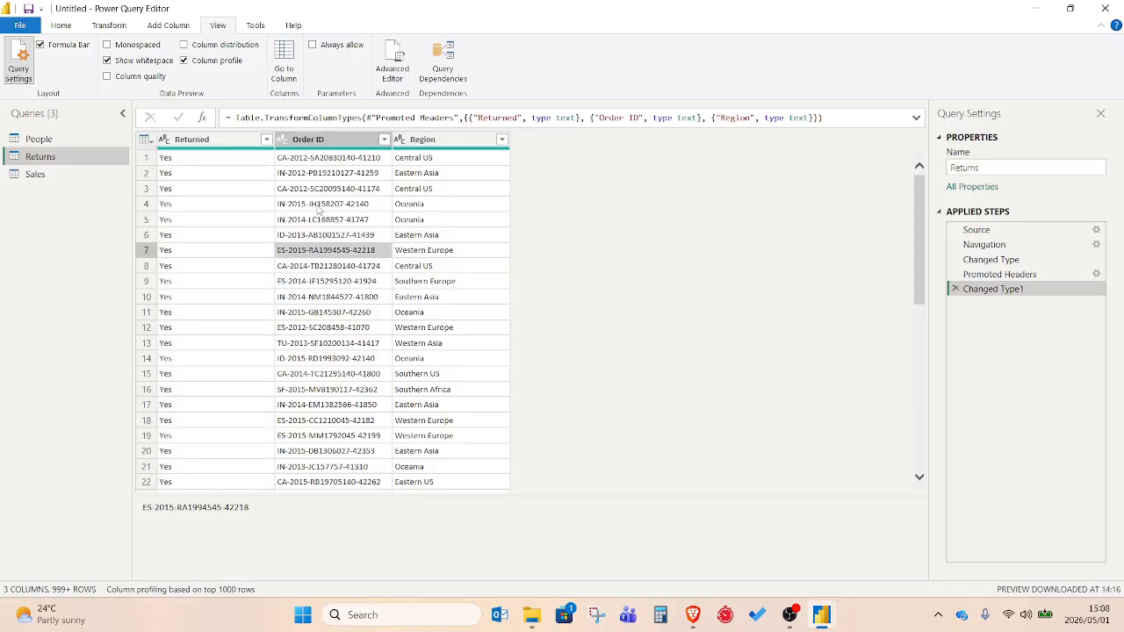
{"action": "left_click", "coordinate": [230, 206]}
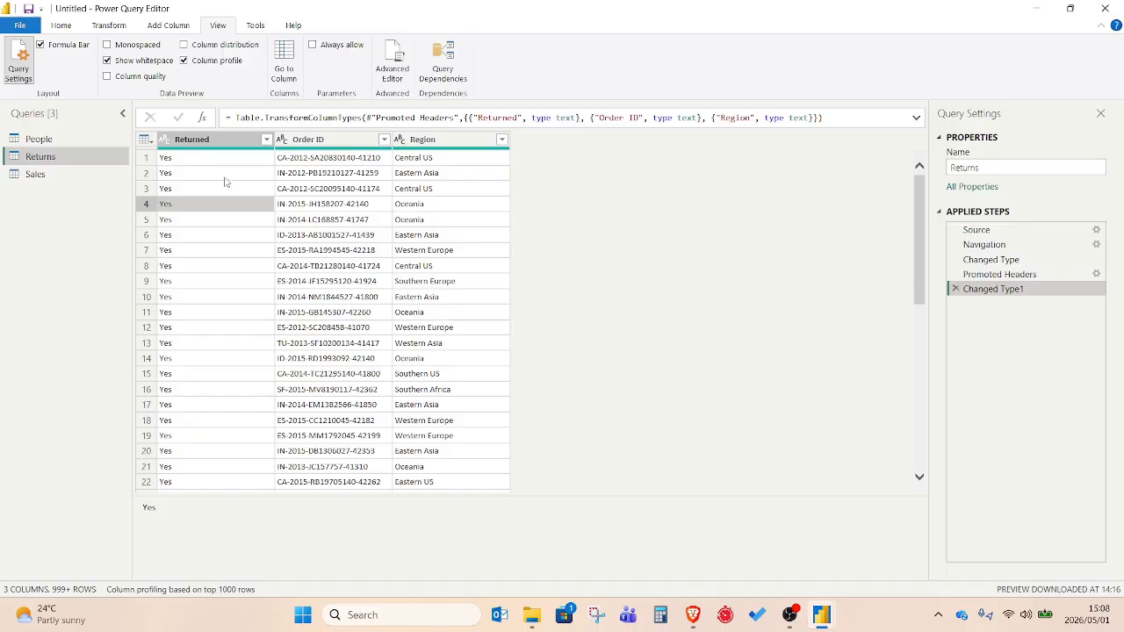
{"action": "left_click", "coordinate": [203, 141]}
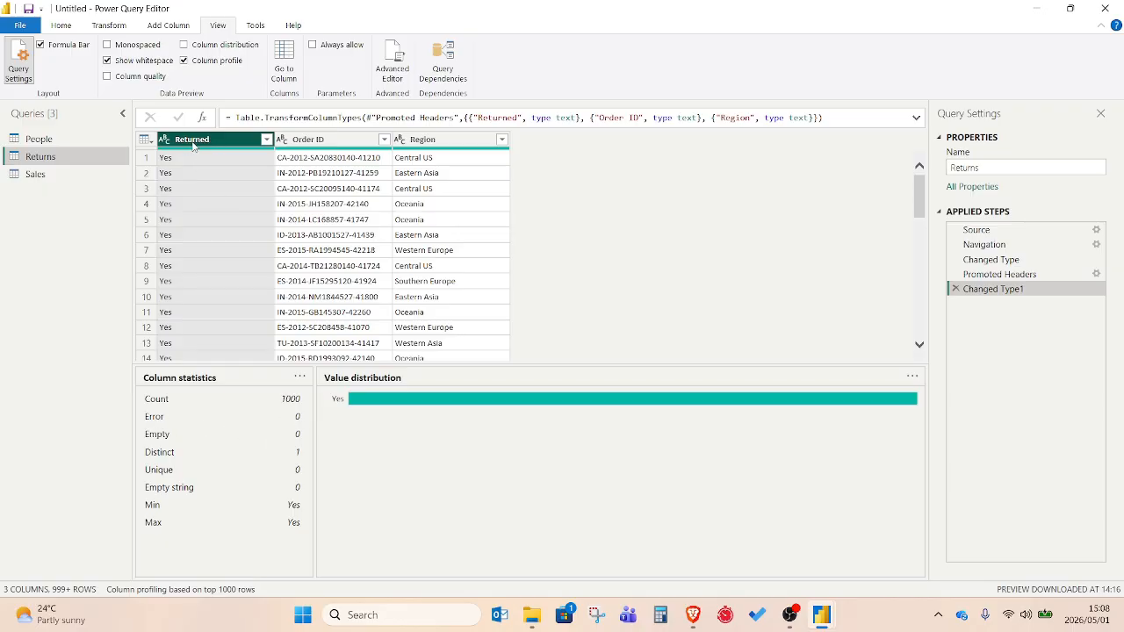
{"action": "left_click", "coordinate": [314, 141]}
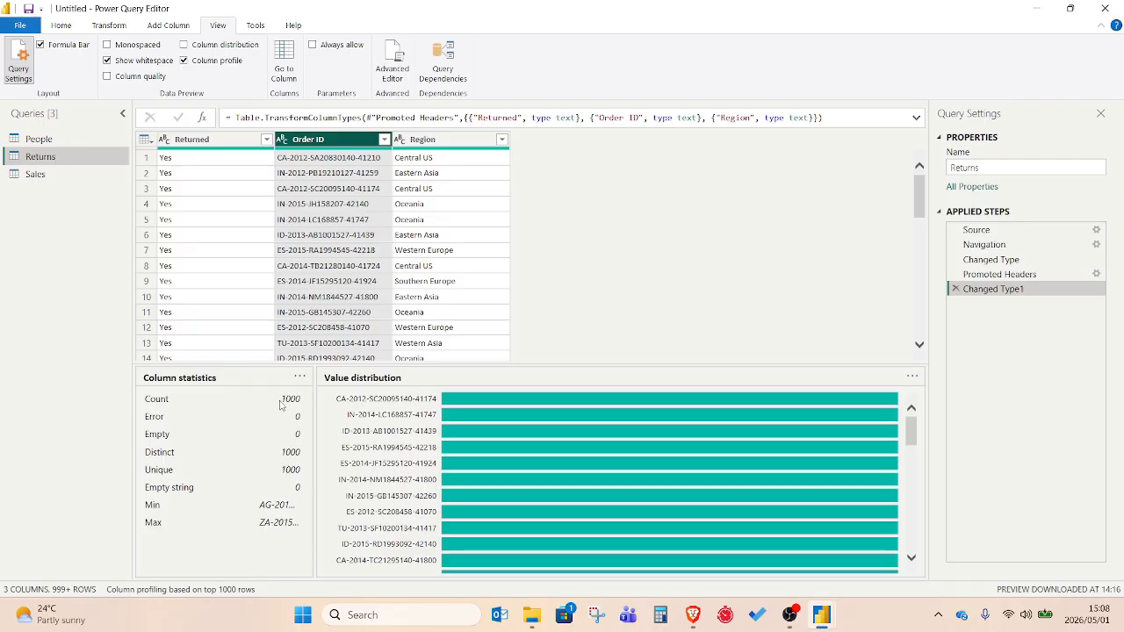
{"action": "left_click", "coordinate": [435, 139]}
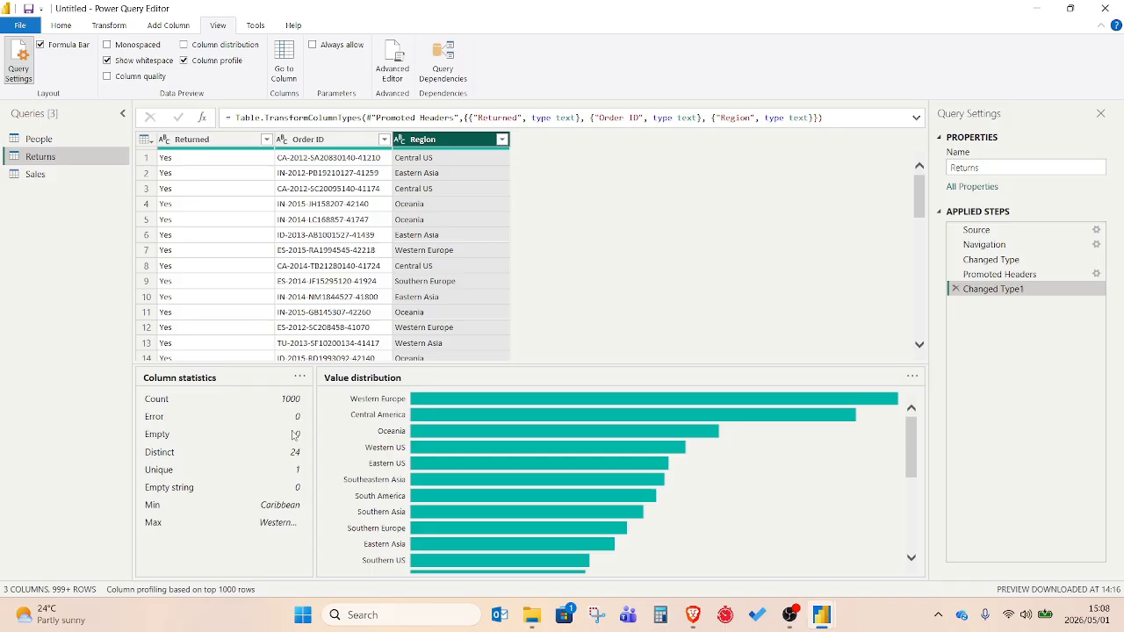
{"action": "left_click", "coordinate": [321, 141]}
{"action": "left_click", "coordinate": [213, 144]}
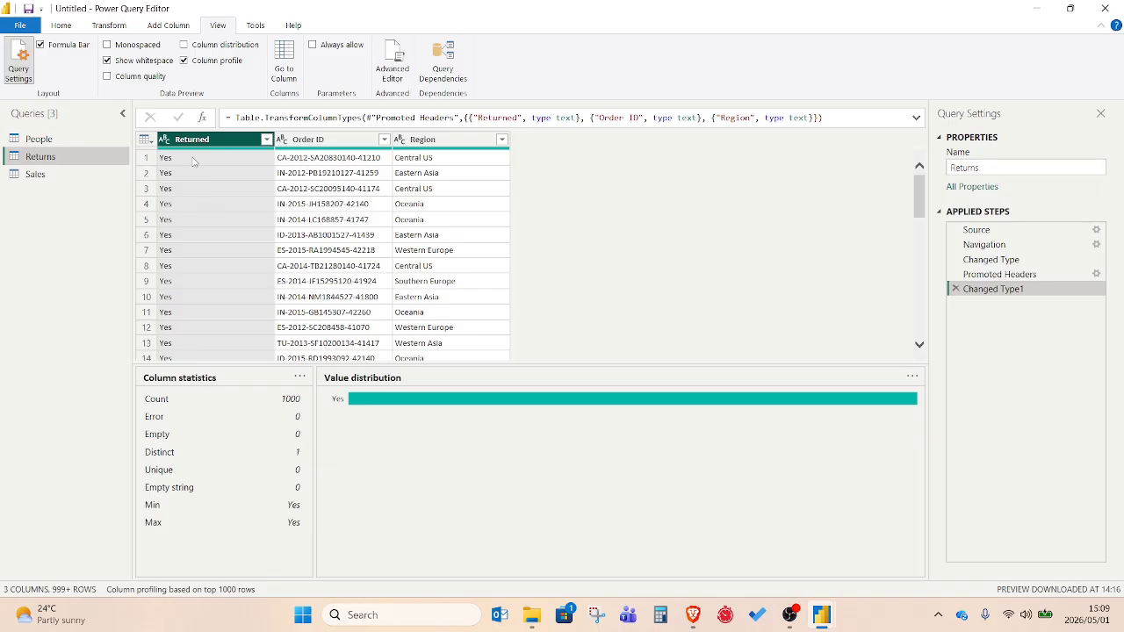
Step: Open the Sales query and inspect its Order ID values
{"action": "left_click", "coordinate": [38, 176]}
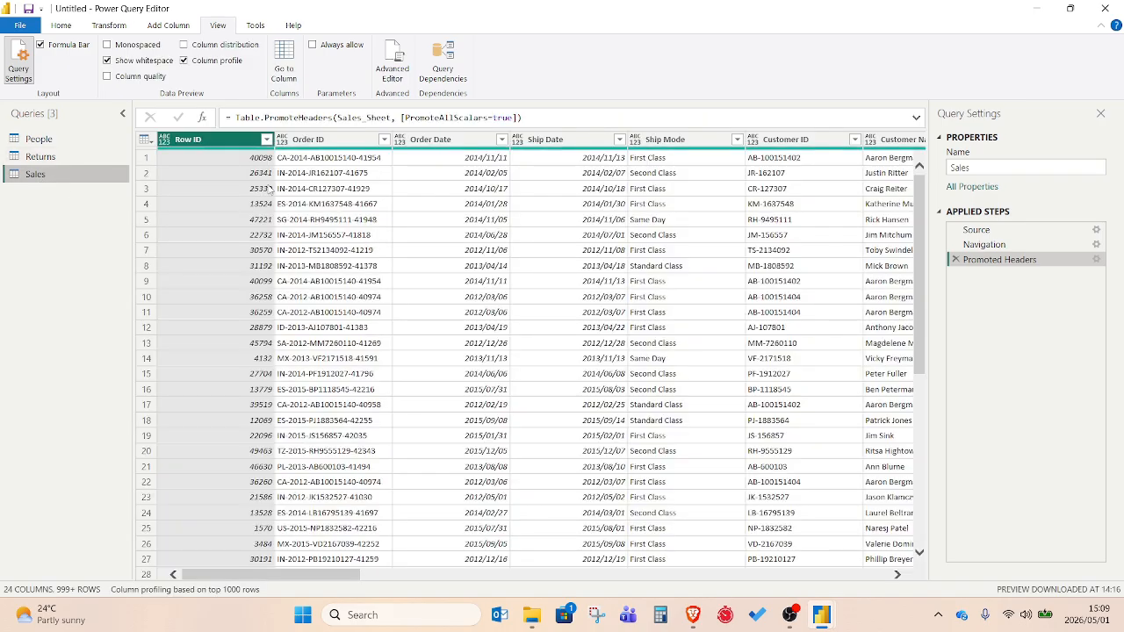
{"action": "left_click", "coordinate": [309, 175]}
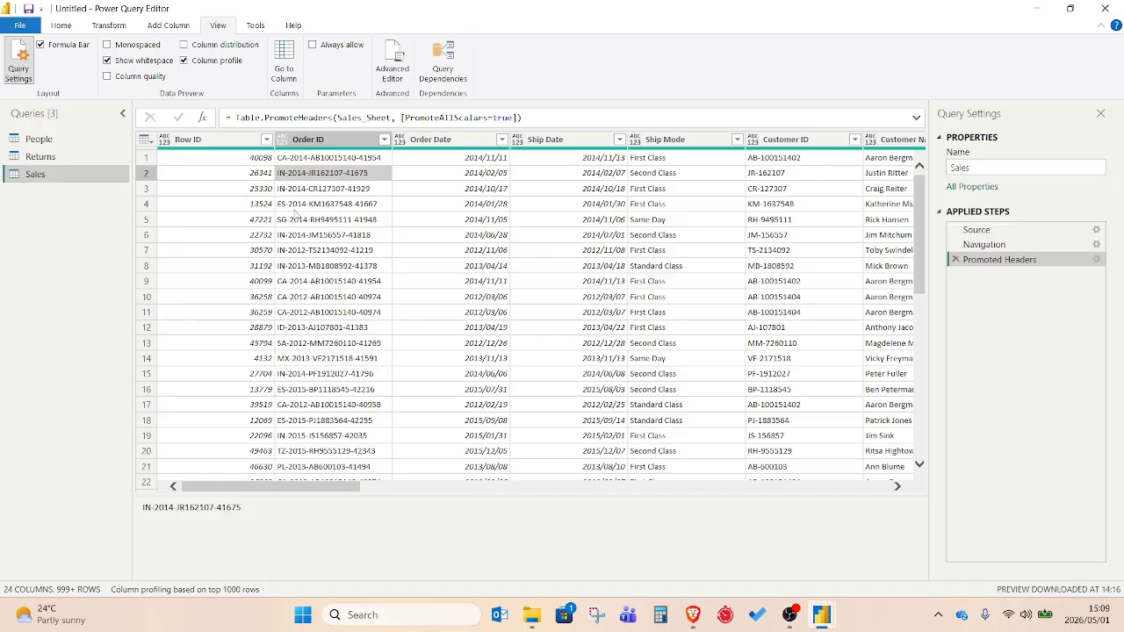
{"action": "left_click", "coordinate": [296, 217]}
{"action": "mouse_move", "coordinate": [208, 152]}
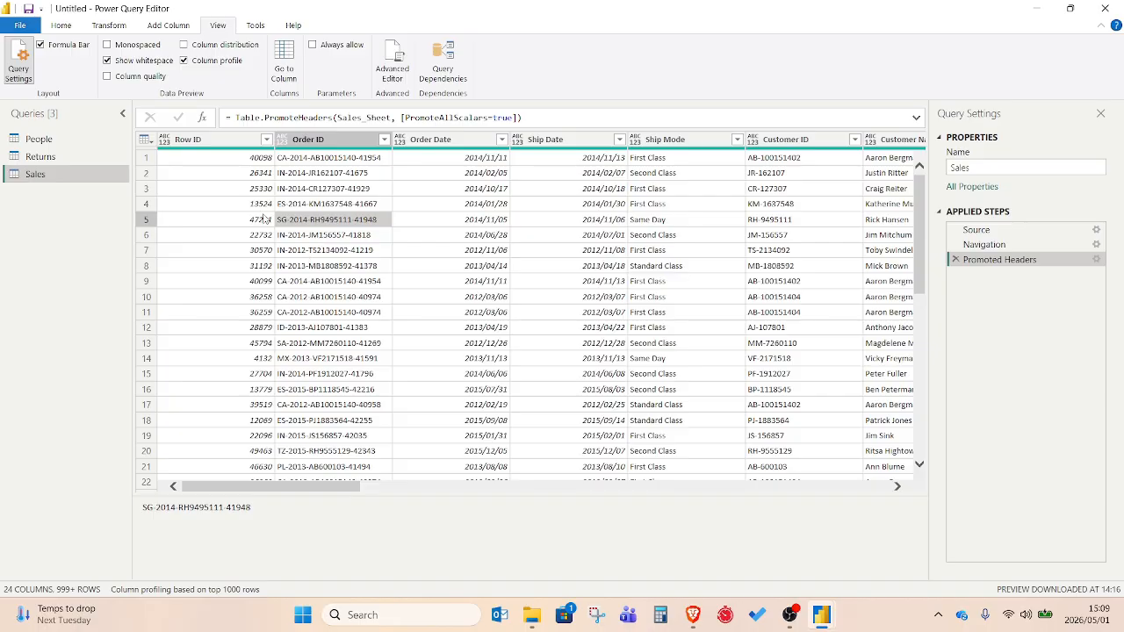
{"action": "left_click", "coordinate": [303, 179]}
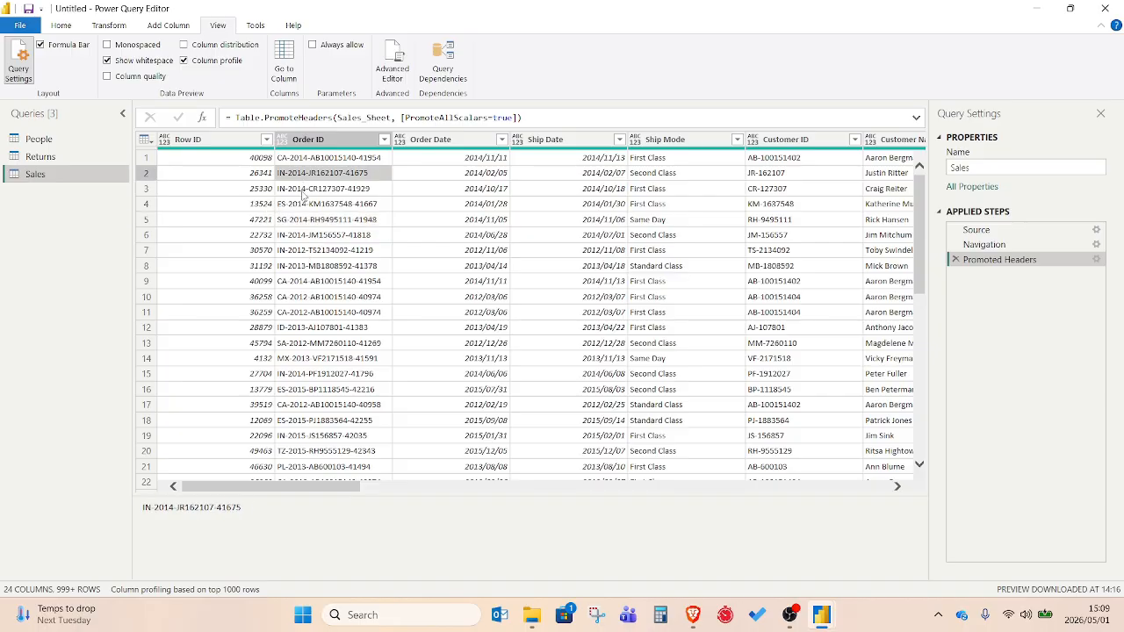
Step: Examine the Sales query's Order ID cells and its column statistics
{"action": "left_click", "coordinate": [304, 190]}
{"action": "left_click", "coordinate": [316, 206]}
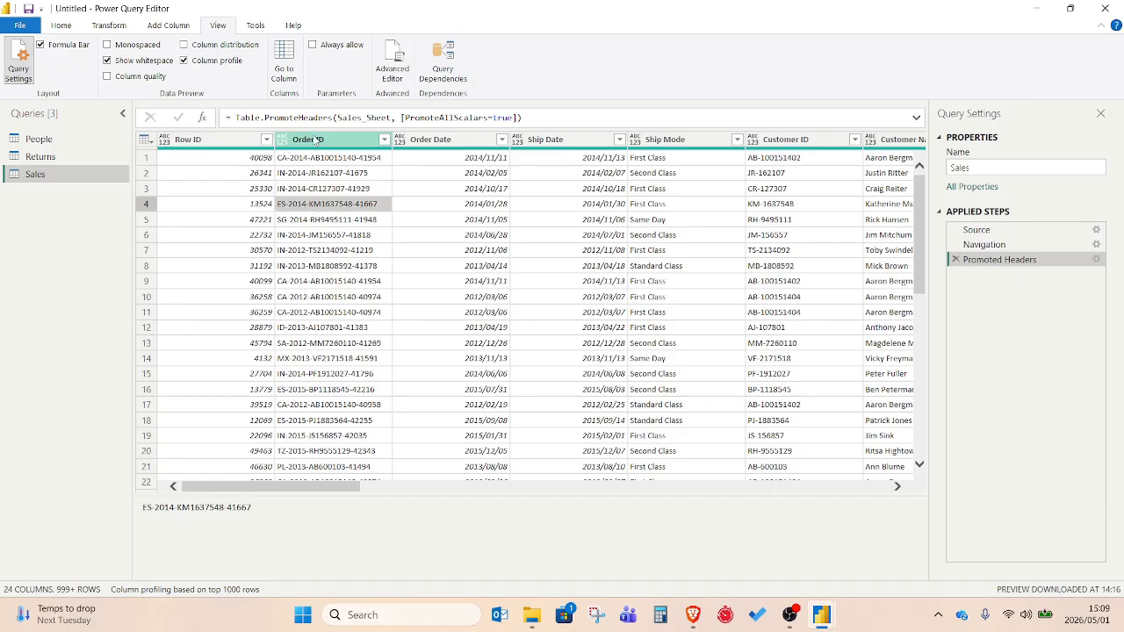
{"action": "left_click", "coordinate": [312, 140]}
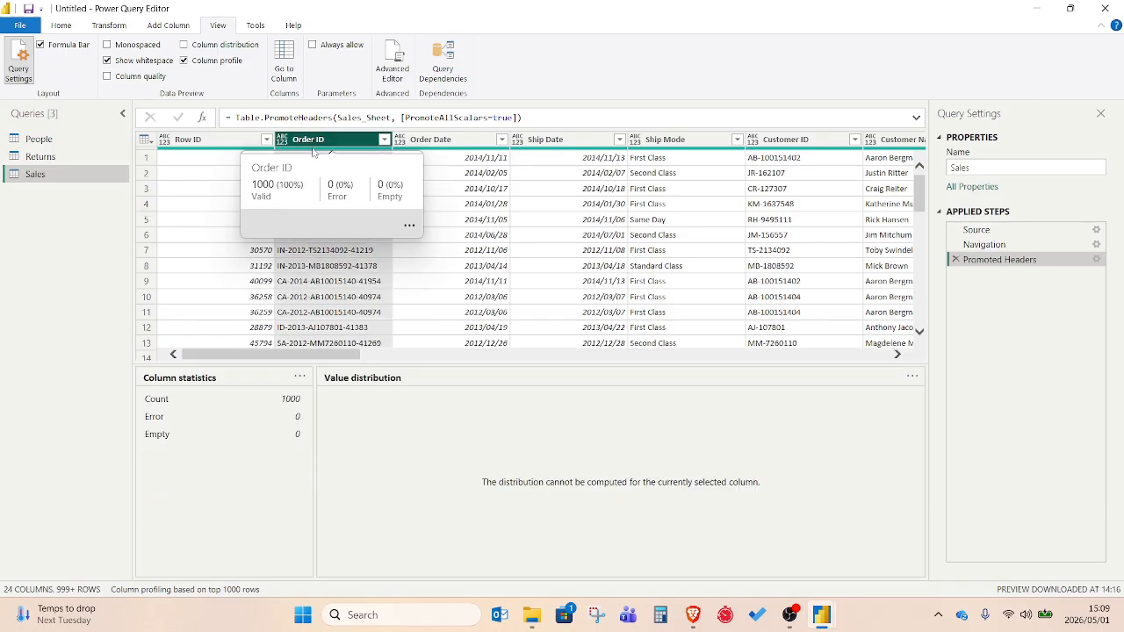
{"action": "left_click", "coordinate": [316, 206]}
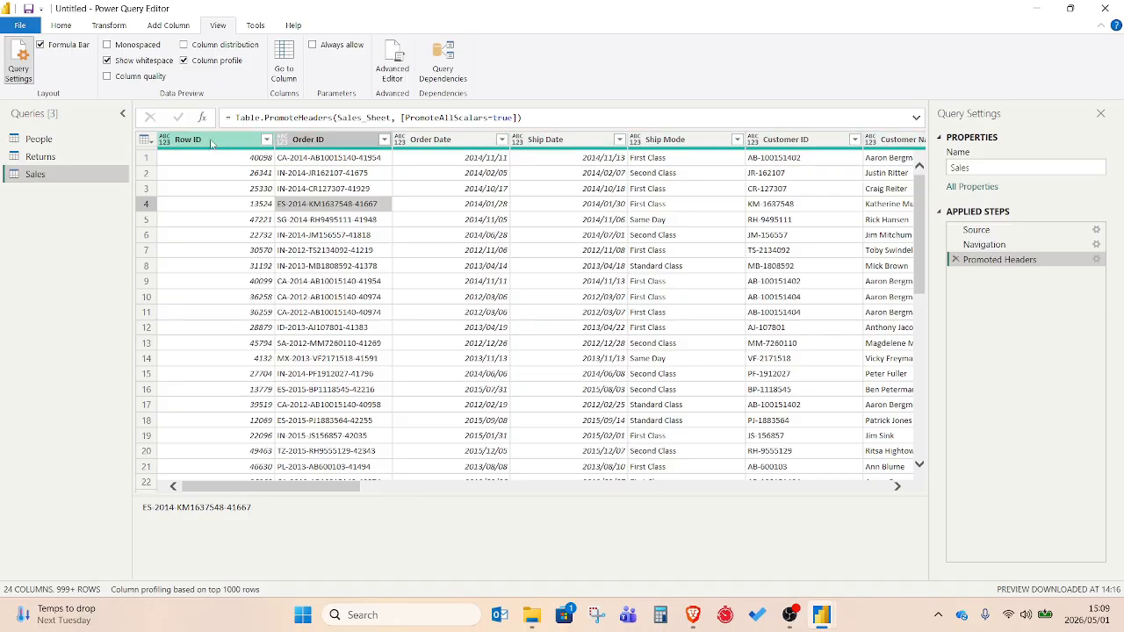
Step: Compare the column statistics of the Row ID, Order ID, Order Date and Ship Date columns
{"action": "left_click", "coordinate": [189, 144]}
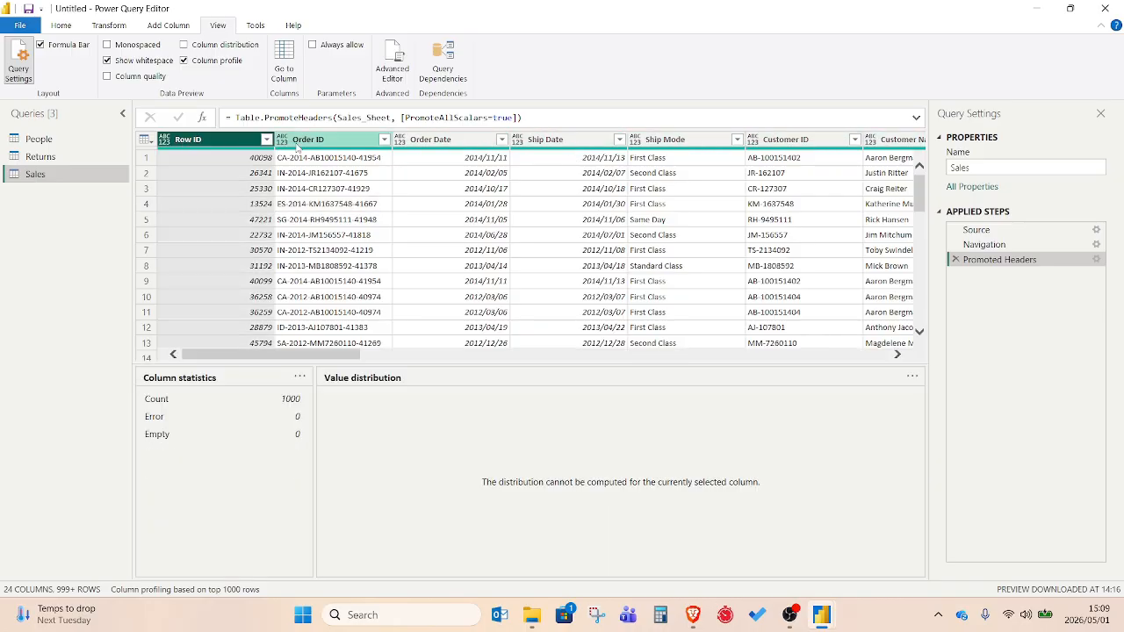
{"action": "left_click", "coordinate": [305, 142]}
{"action": "left_click", "coordinate": [415, 143]}
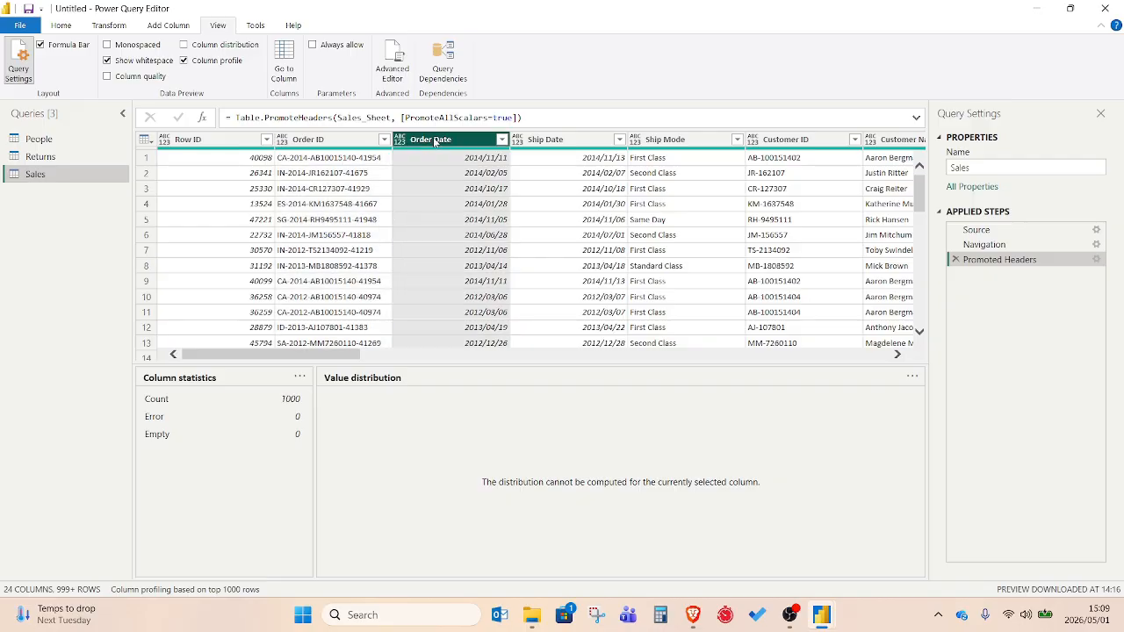
{"action": "left_click", "coordinate": [545, 144]}
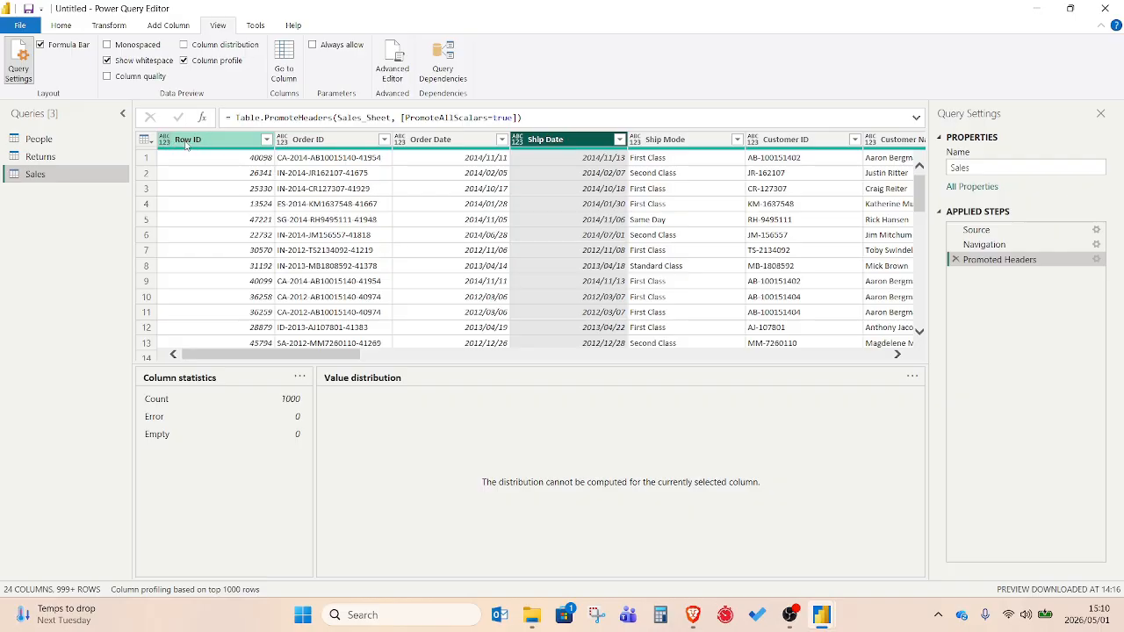
{"action": "left_click", "coordinate": [188, 140]}
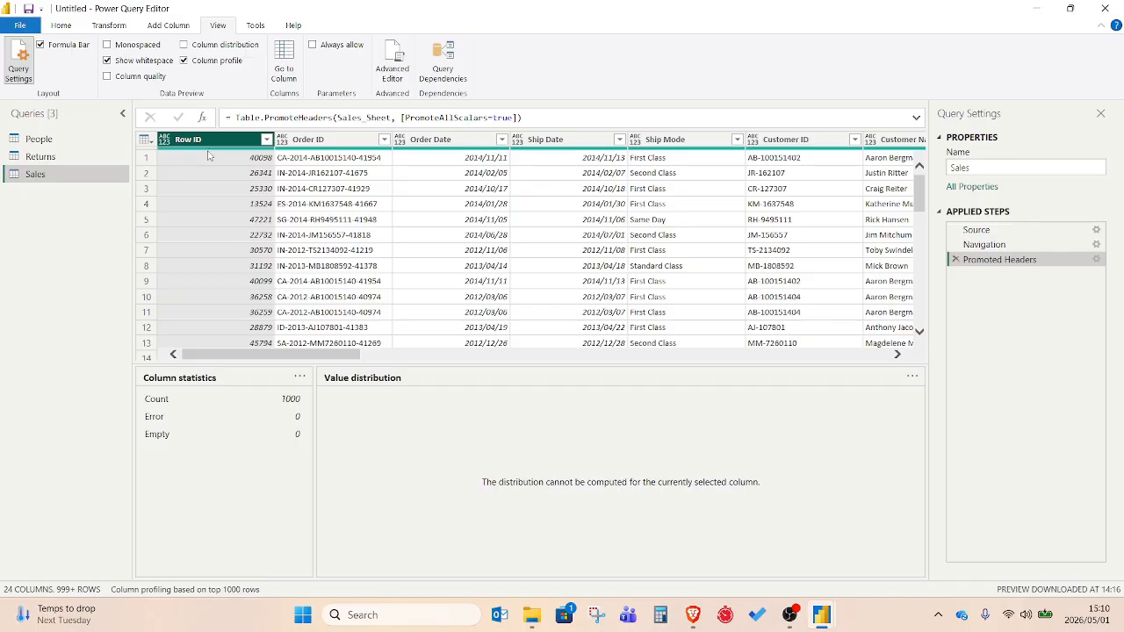
{"action": "left_click", "coordinate": [446, 147]}
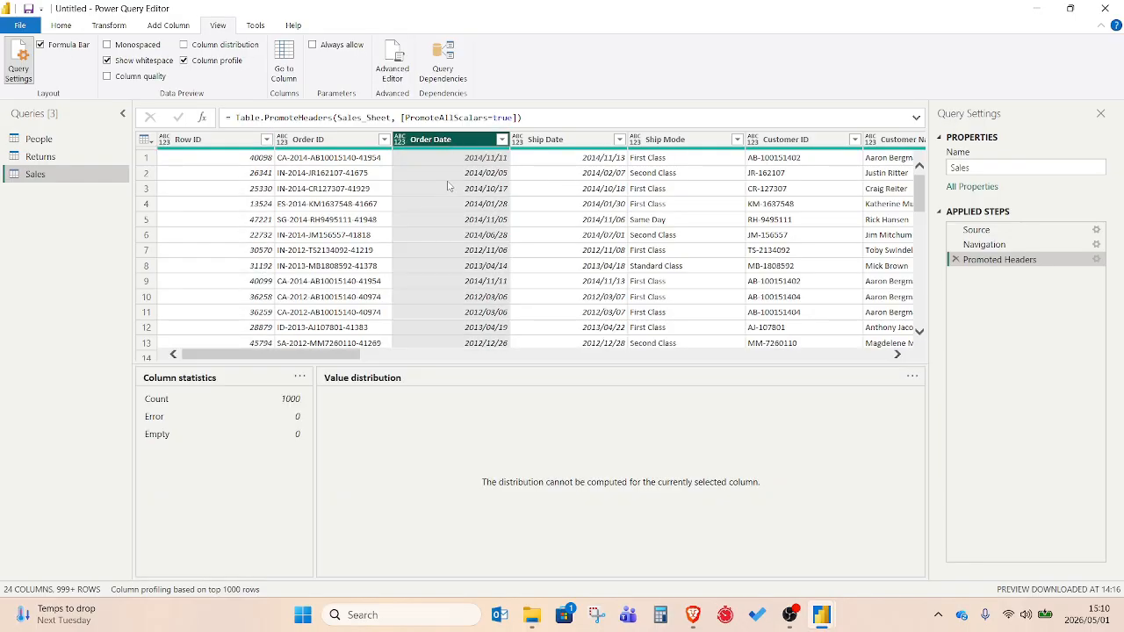
{"action": "left_click", "coordinate": [447, 173]}
{"action": "left_click", "coordinate": [459, 141]}
{"action": "left_click", "coordinate": [432, 186]}
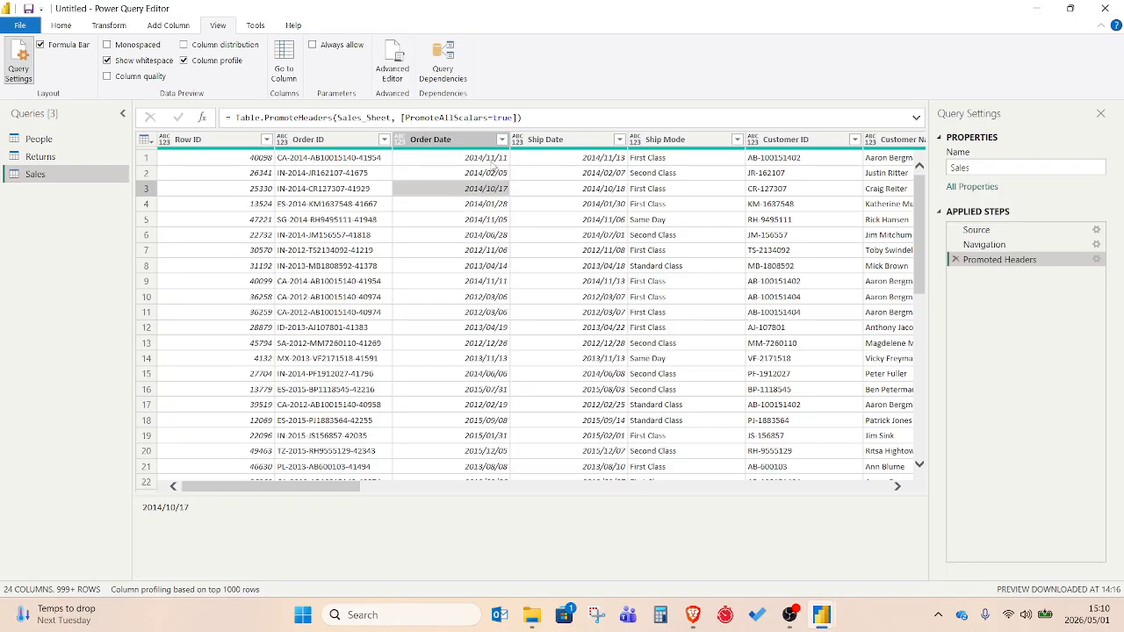
{"action": "left_click", "coordinate": [465, 140]}
{"action": "left_click", "coordinate": [546, 141]}
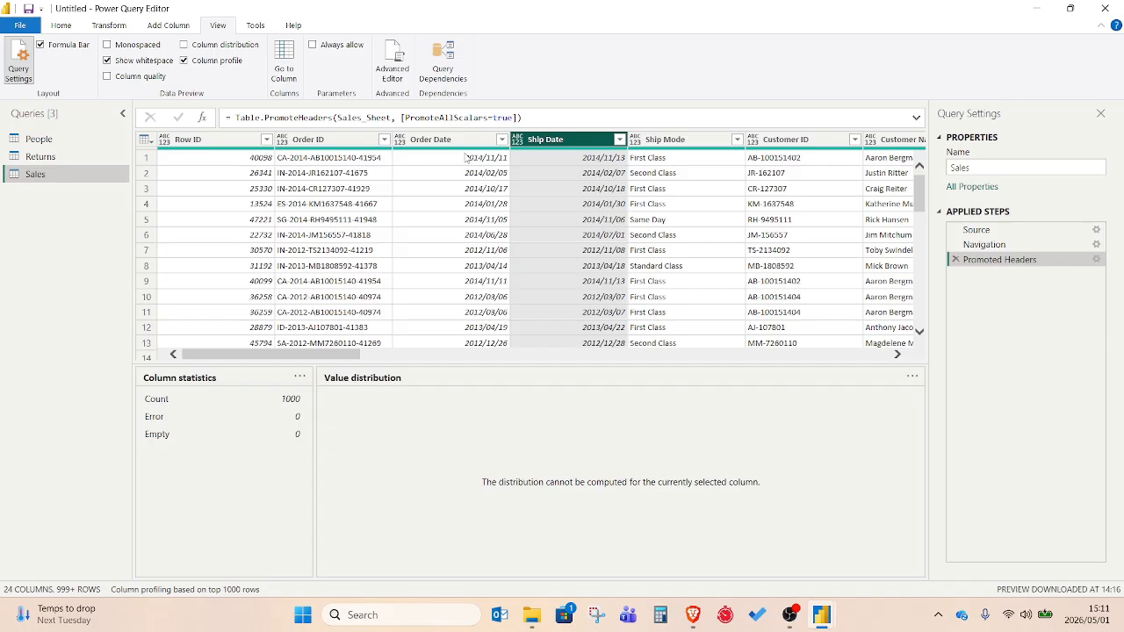
{"action": "left_click", "coordinate": [189, 143]}
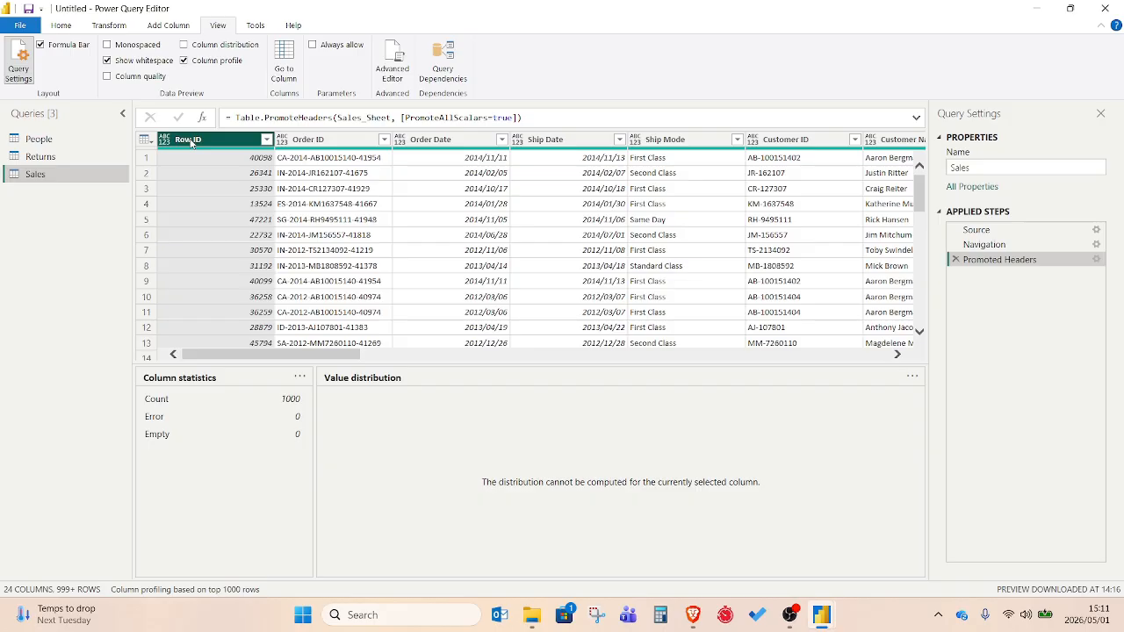
{"action": "left_click", "coordinate": [312, 143], "text": "ctrl"}
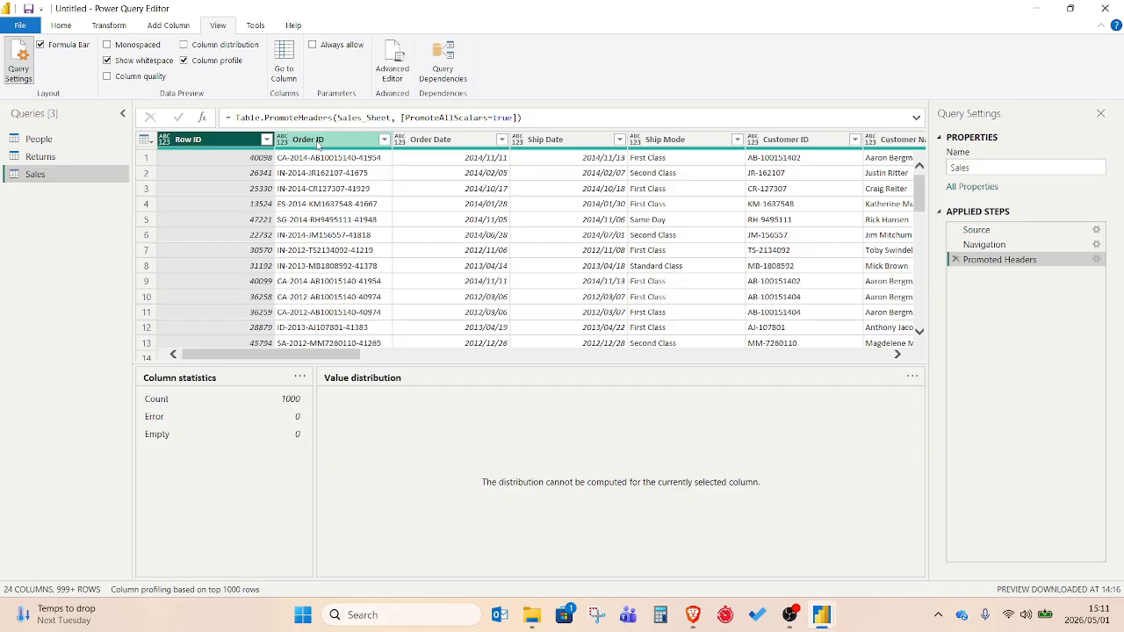
Step: Change the data type of the Row ID and Order ID columns to Text
{"action": "left_click", "coordinate": [192, 143]}
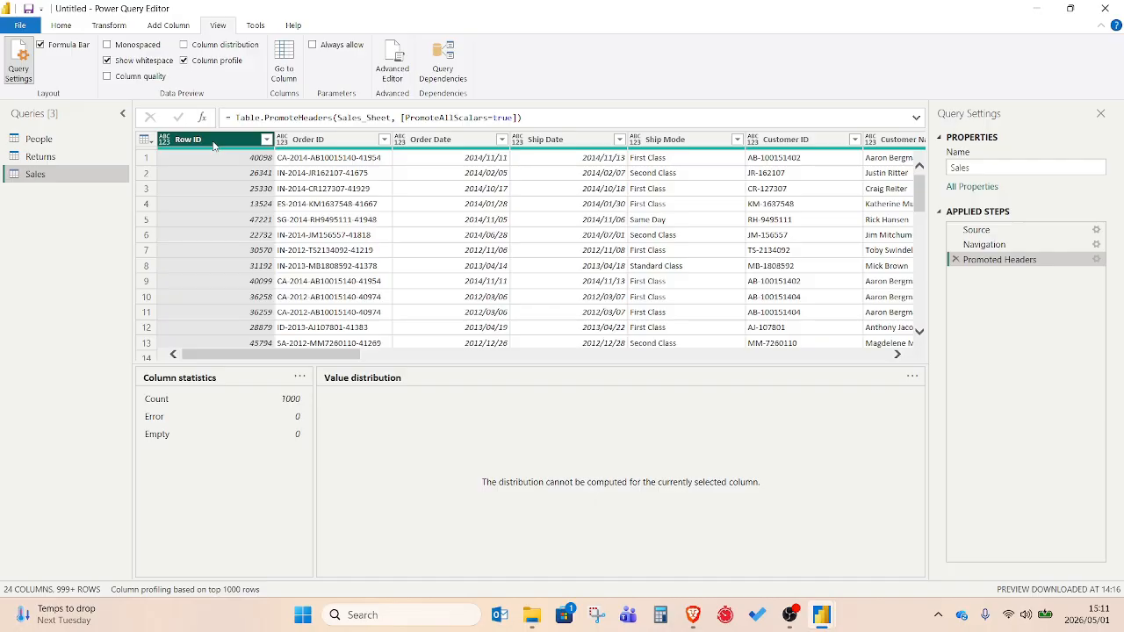
{"action": "left_click", "coordinate": [331, 143], "text": "ctrl"}
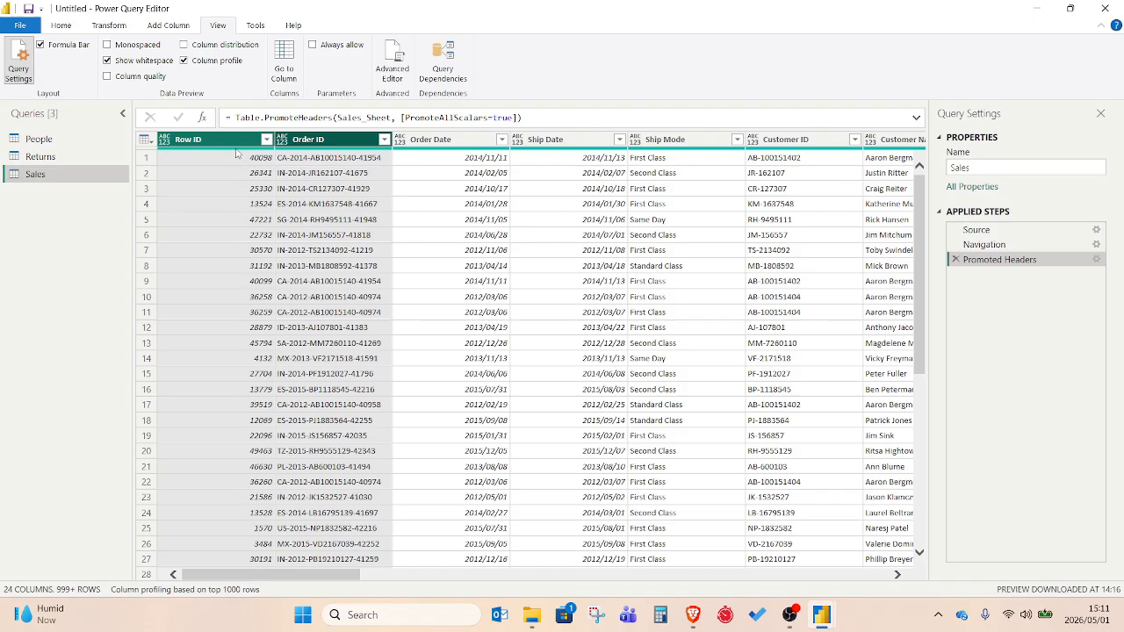
{"action": "mouse_move", "coordinate": [236, 154]}
{"action": "right_click", "coordinate": [332, 142]}
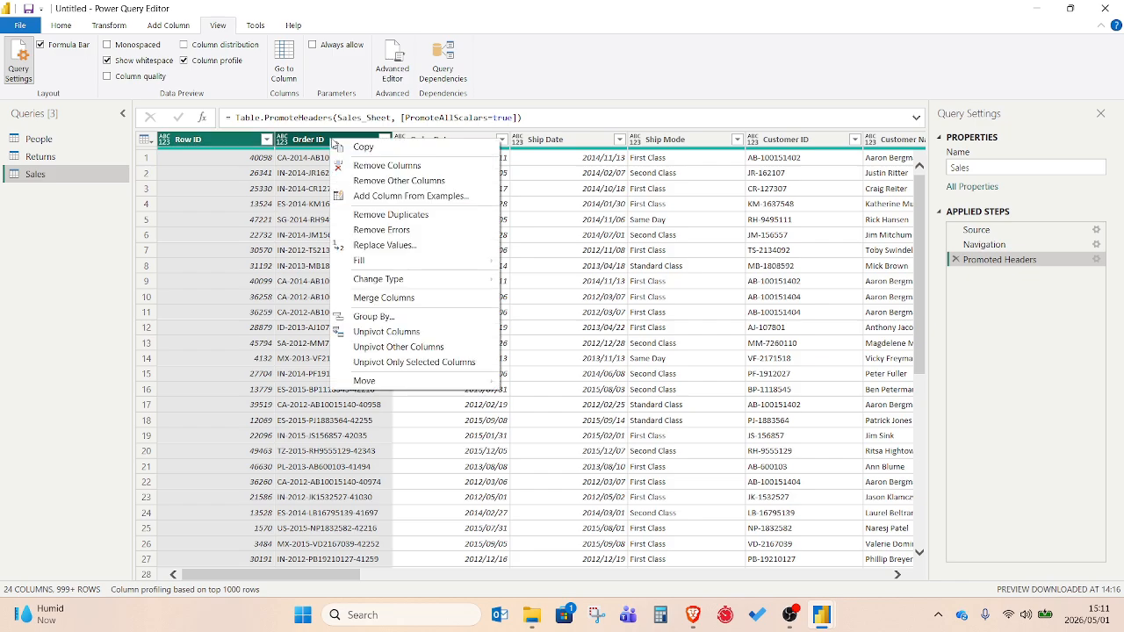
{"action": "mouse_move", "coordinate": [431, 282]}
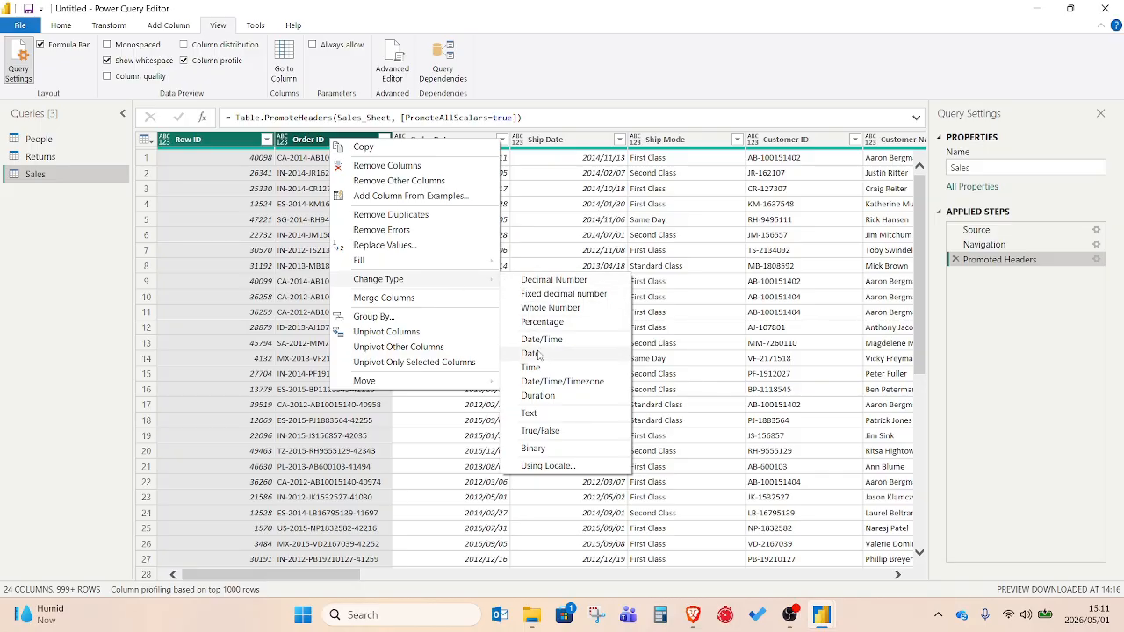
{"action": "left_click", "coordinate": [545, 416]}
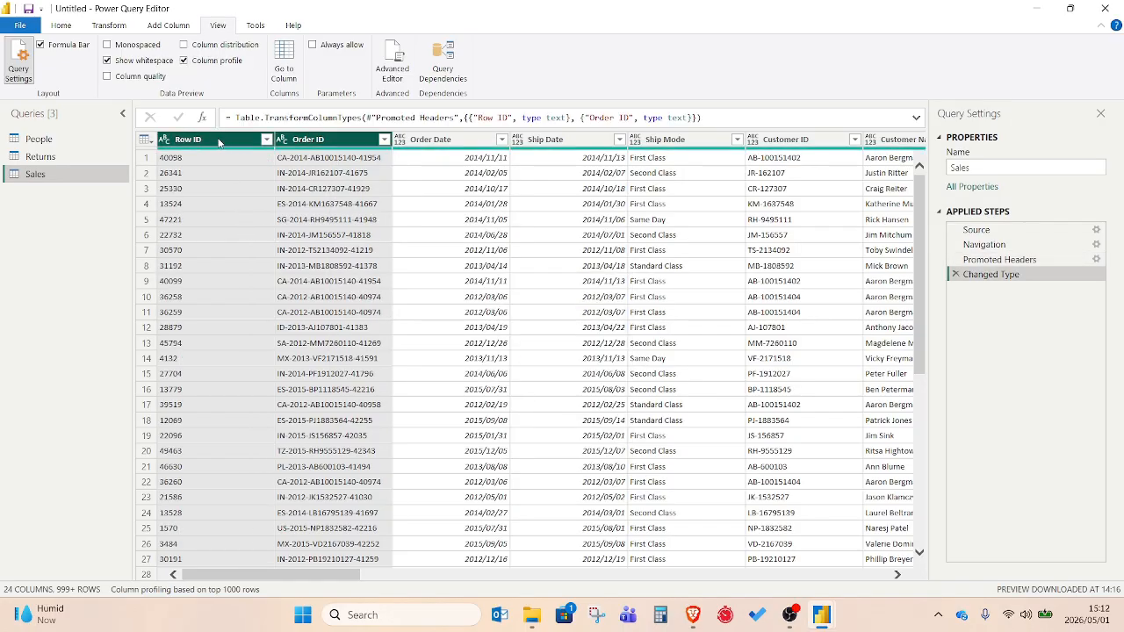
Step: Review the updated statistics and value distribution for Order ID, Row ID, Order Date and Ship Date
{"action": "left_click", "coordinate": [307, 142]}
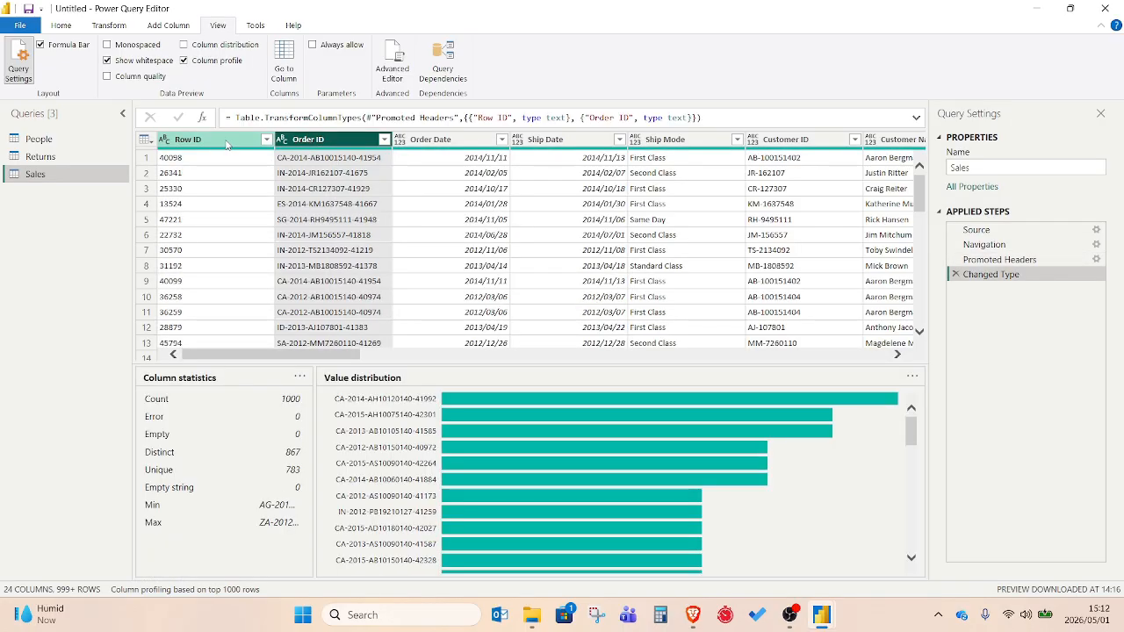
{"action": "left_click", "coordinate": [239, 143]}
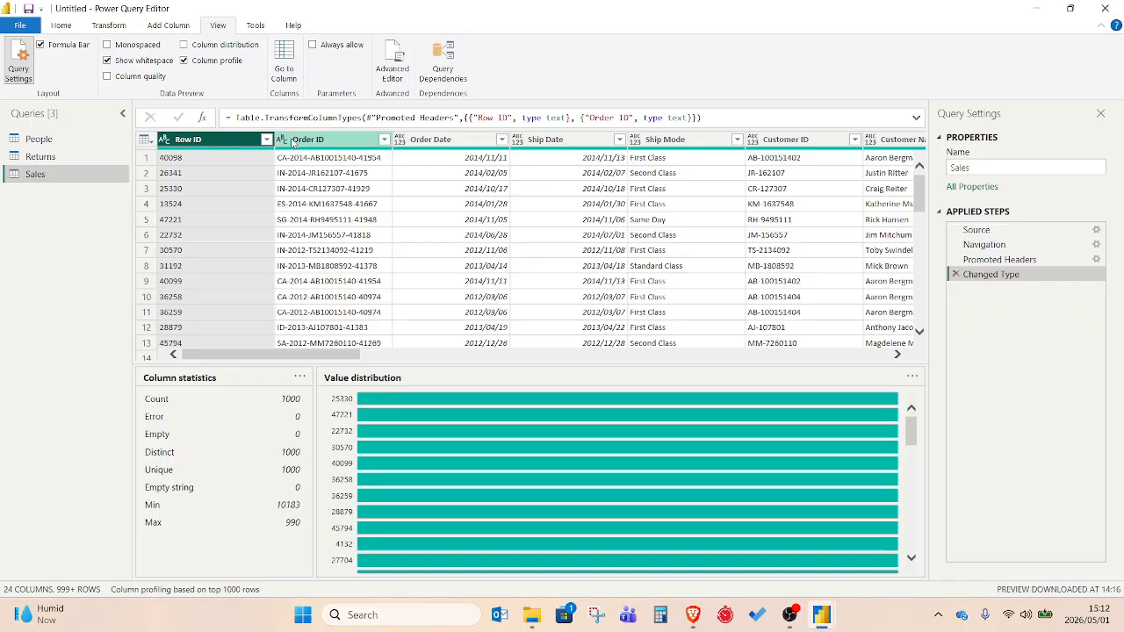
{"action": "left_click", "coordinate": [444, 143]}
{"action": "left_click", "coordinate": [548, 140]}
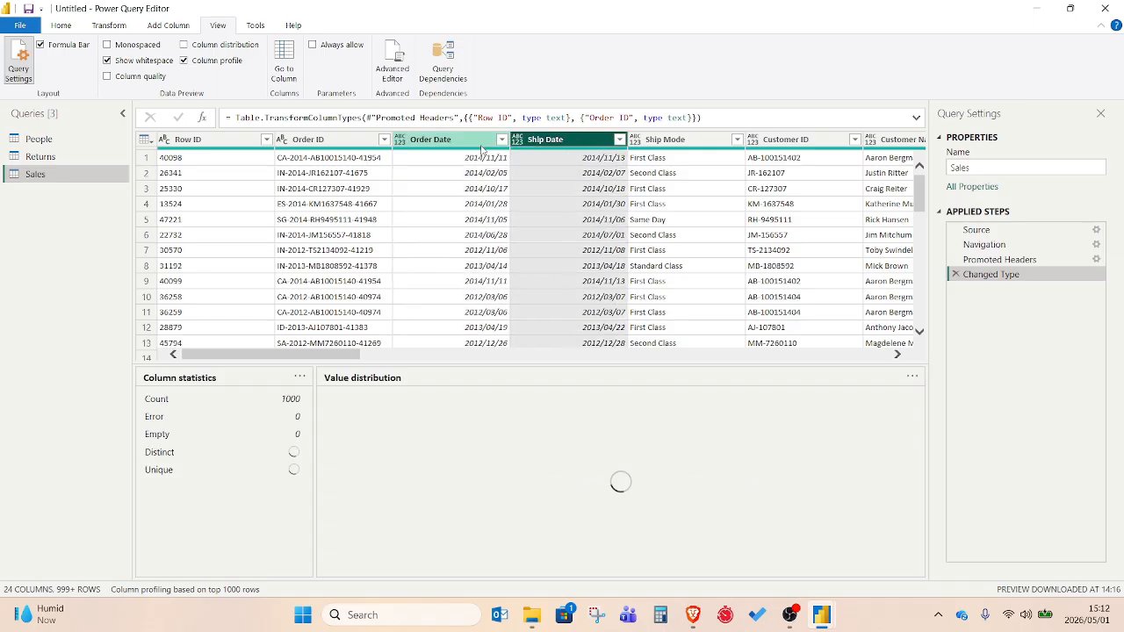
{"action": "left_click", "coordinate": [440, 143]}
{"action": "left_click", "coordinate": [561, 138]}
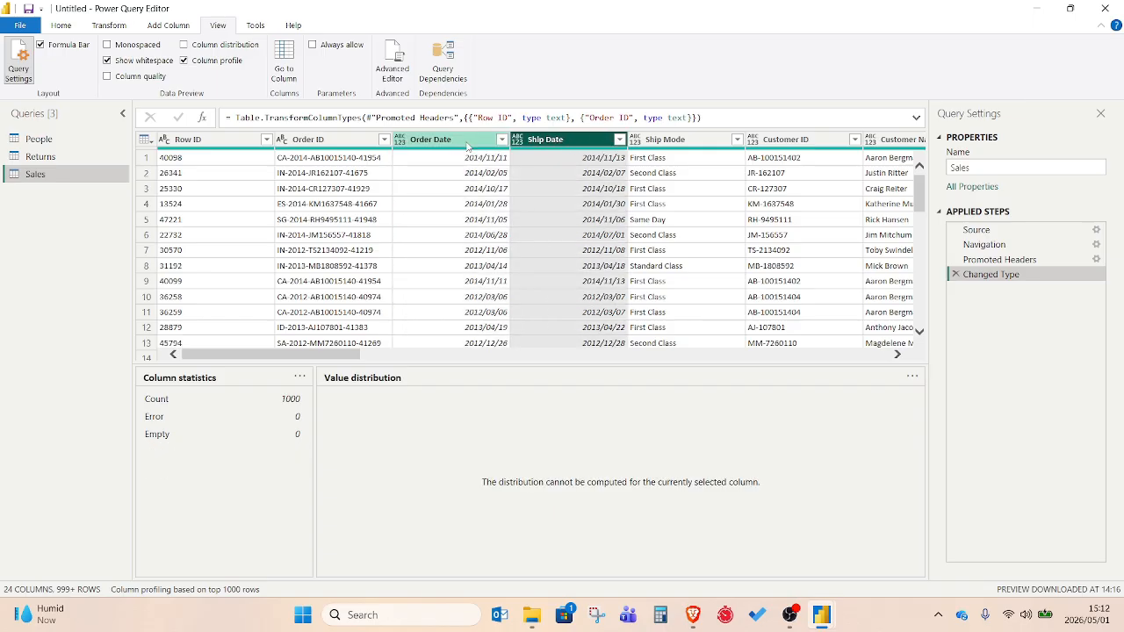
Step: Change the data type of the Order Date and Ship Date columns to Date
{"action": "left_click", "coordinate": [427, 142]}
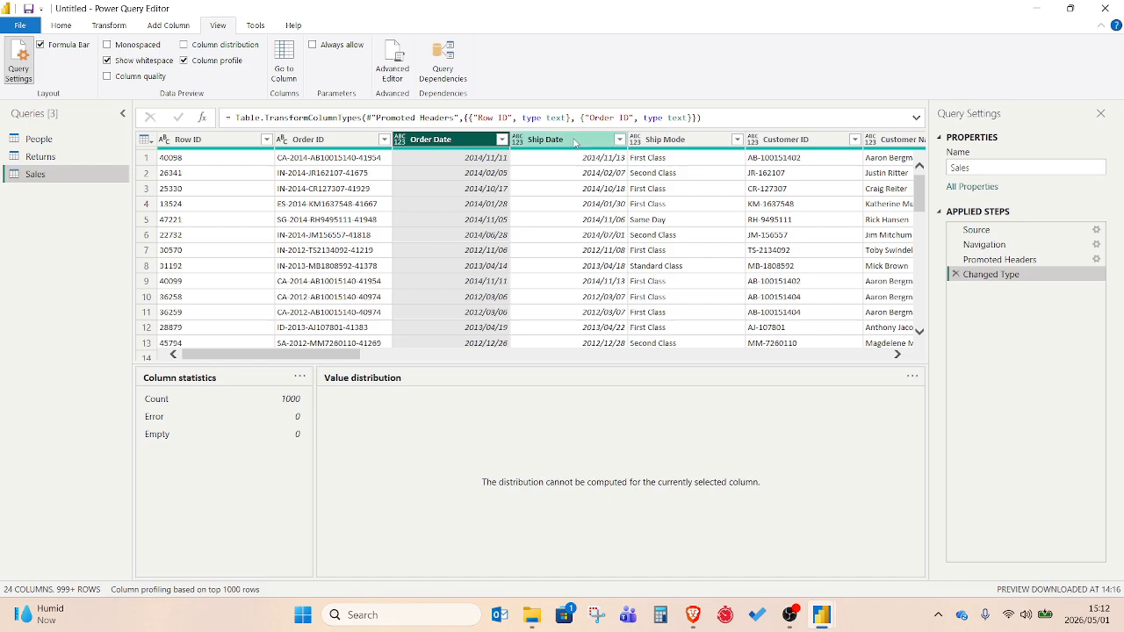
{"action": "left_click", "coordinate": [569, 140], "text": "ctrl"}
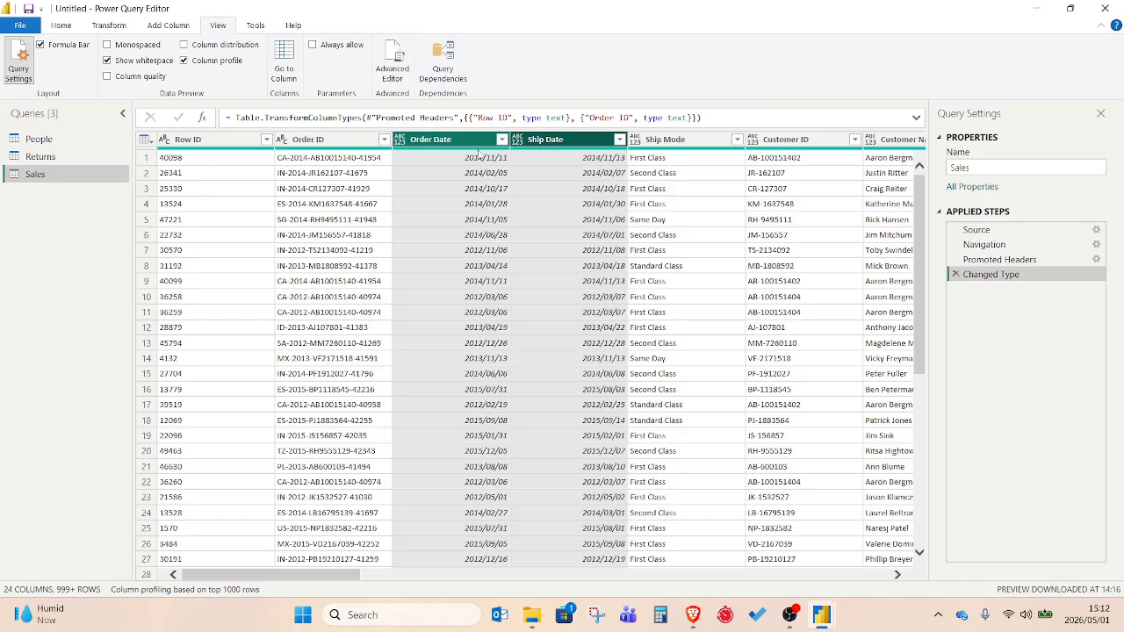
{"action": "right_click", "coordinate": [572, 141]}
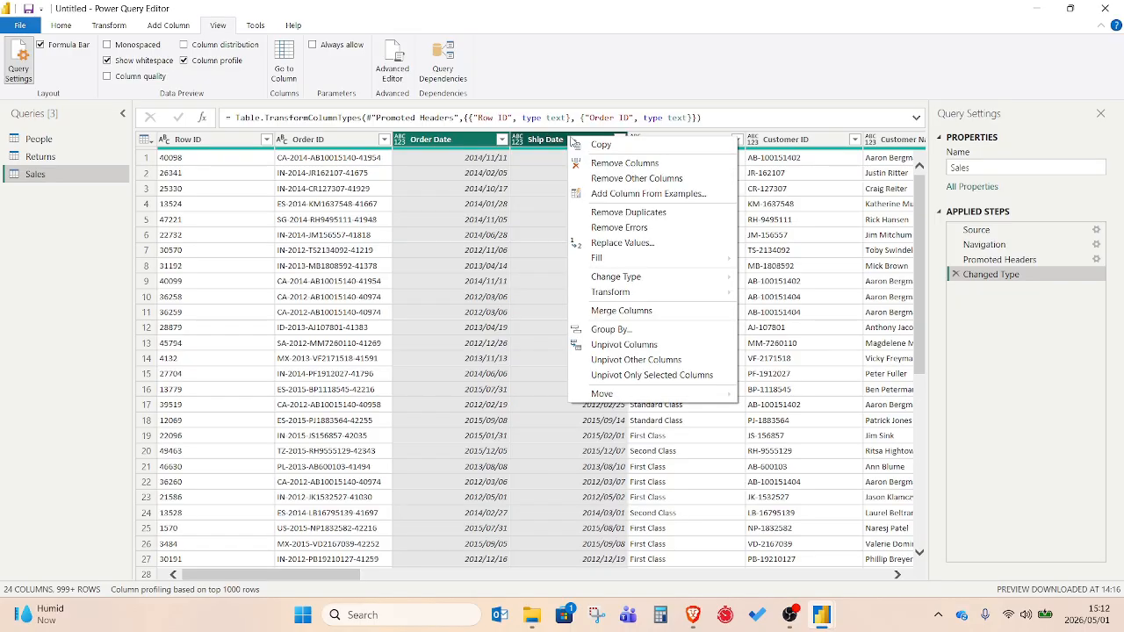
{"action": "mouse_move", "coordinate": [700, 277]}
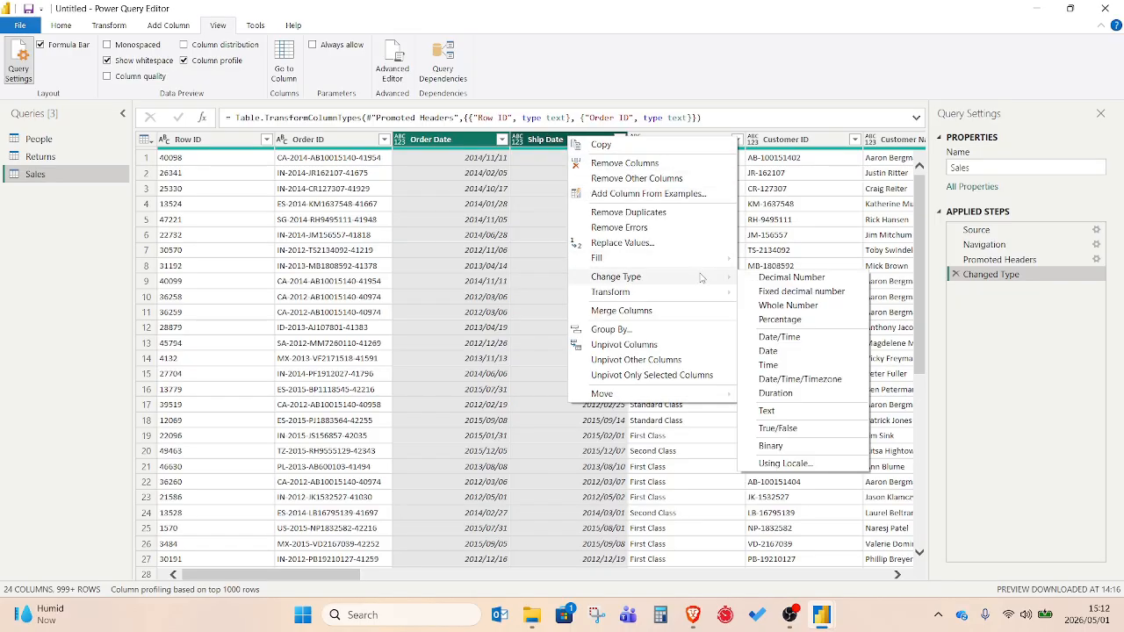
{"action": "left_click", "coordinate": [769, 351]}
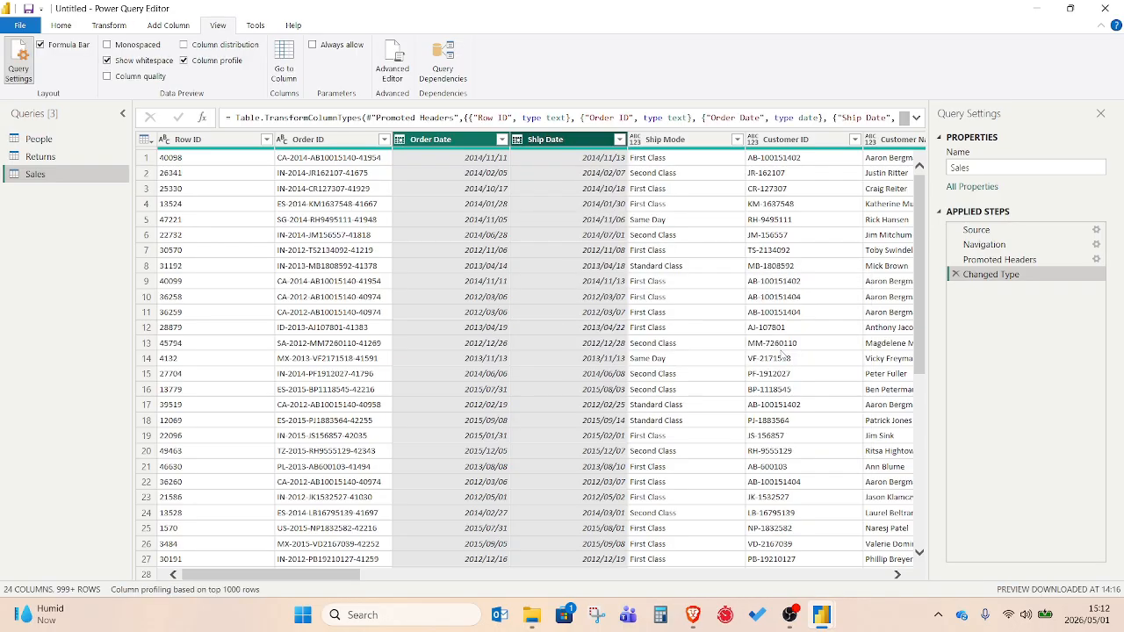
Step: Review the Order Date and Ship Date column statistics after the type change
{"action": "left_click", "coordinate": [456, 204]}
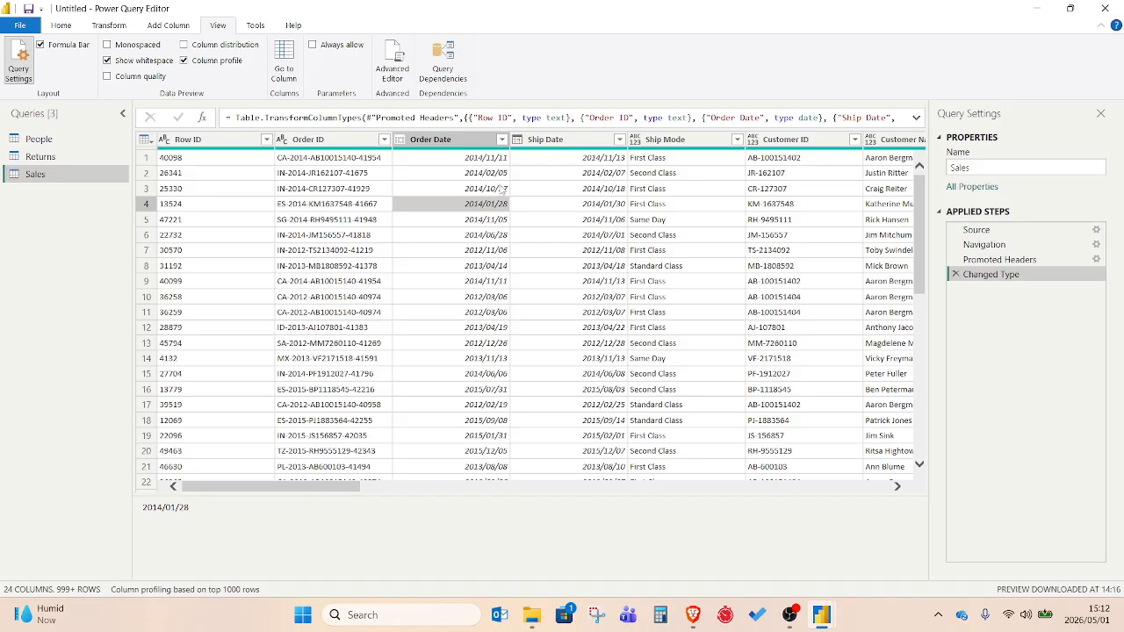
{"action": "left_click", "coordinate": [527, 143]}
{"action": "left_click", "coordinate": [452, 140]}
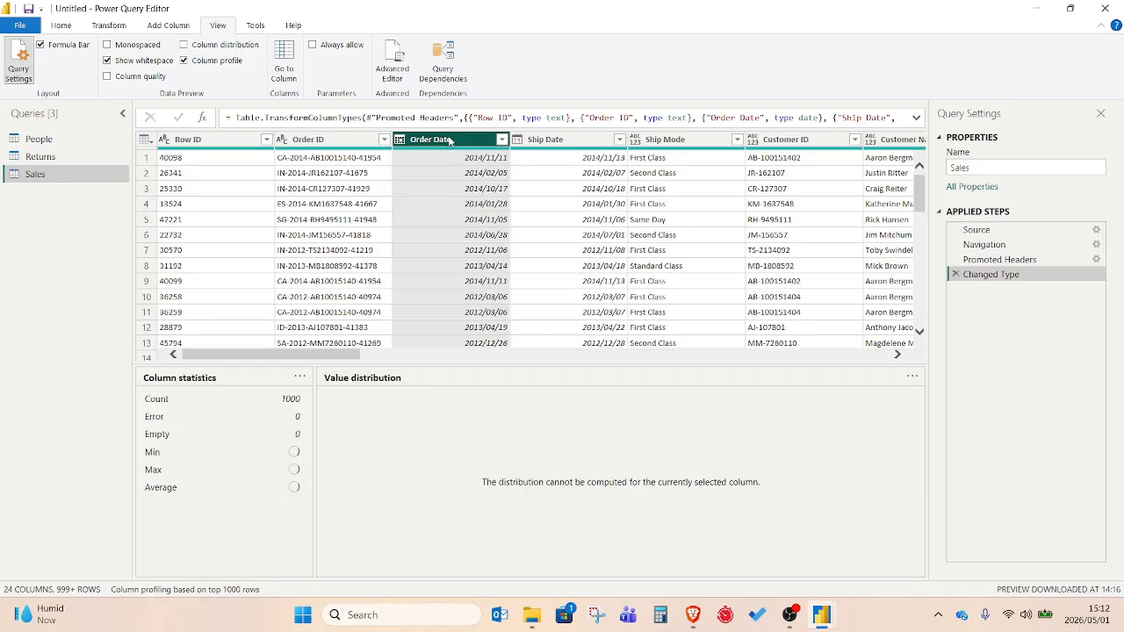
{"action": "left_click", "coordinate": [532, 142]}
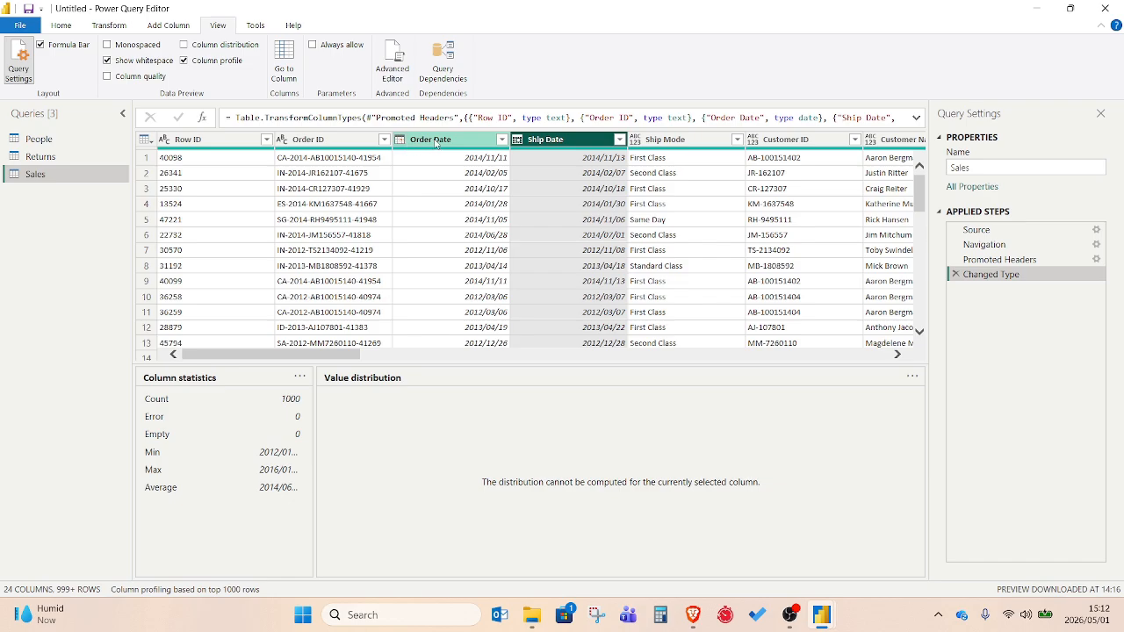
{"action": "left_click", "coordinate": [416, 144]}
{"action": "left_click", "coordinate": [443, 162]}
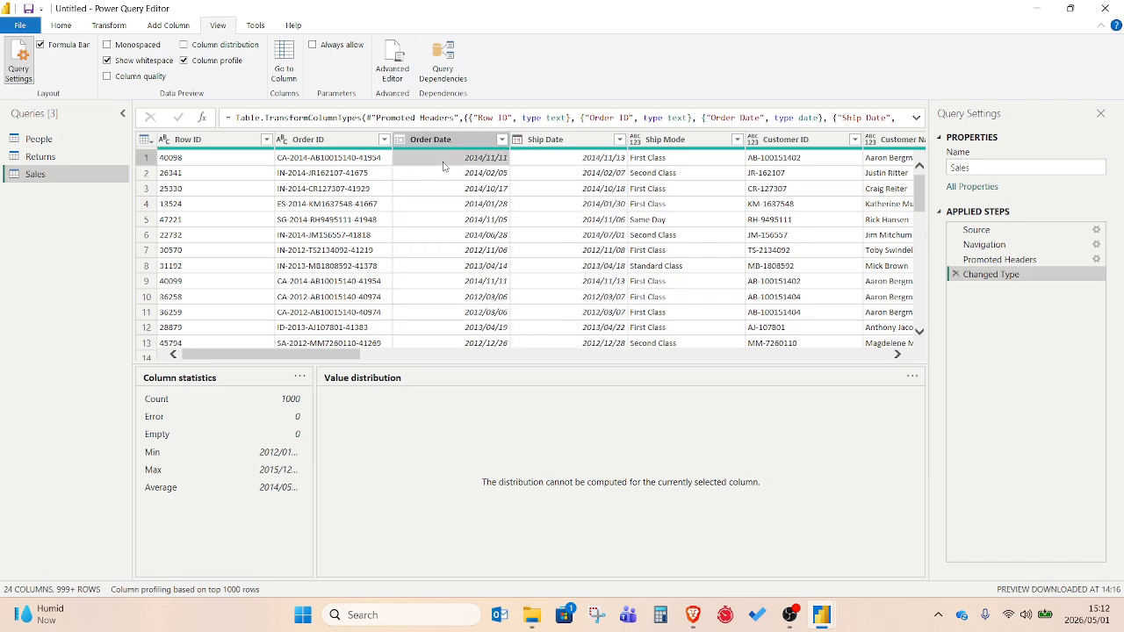
{"action": "left_click", "coordinate": [442, 145]}
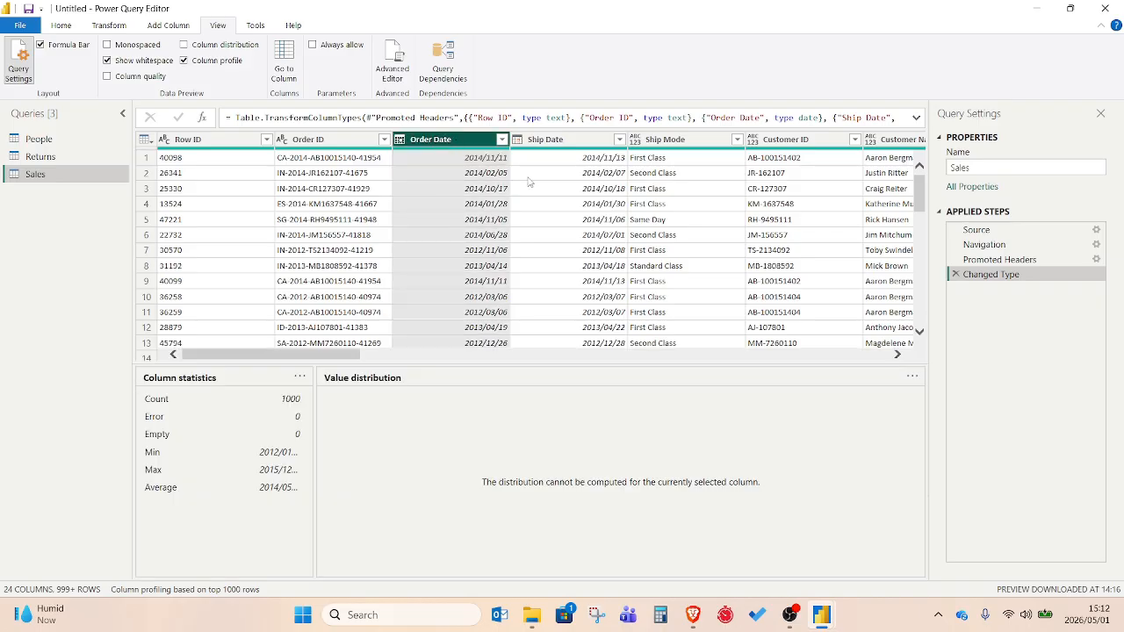
Step: Inspect the Ship Mode, Customer ID and Segment columns further along the table
{"action": "left_click", "coordinate": [664, 141]}
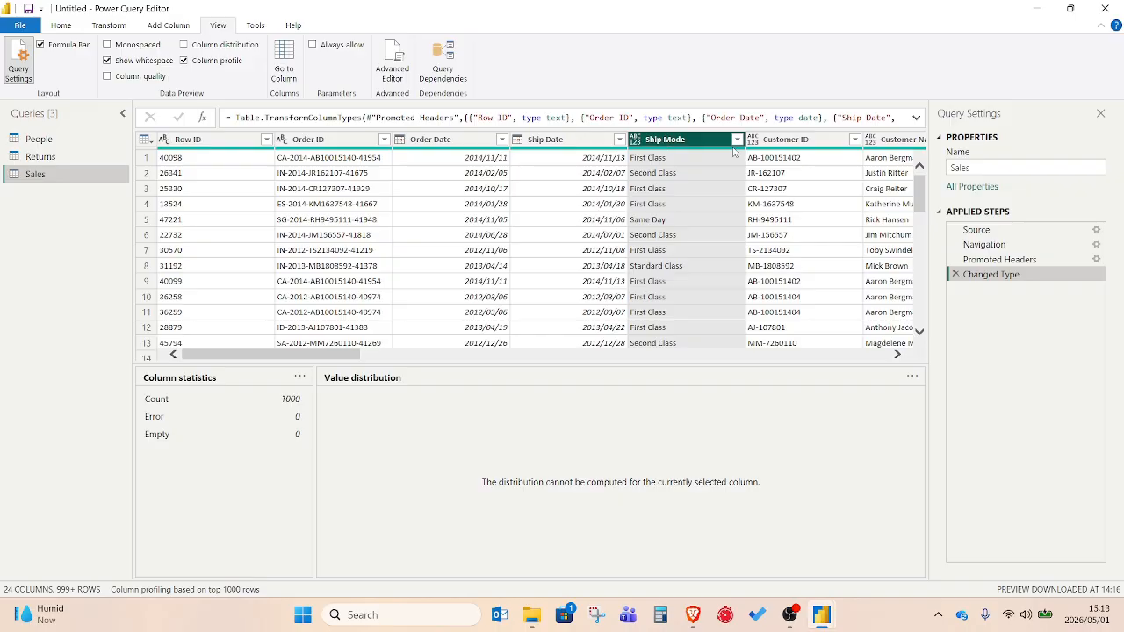
{"action": "left_click", "coordinate": [795, 142], "text": "ctrl"}
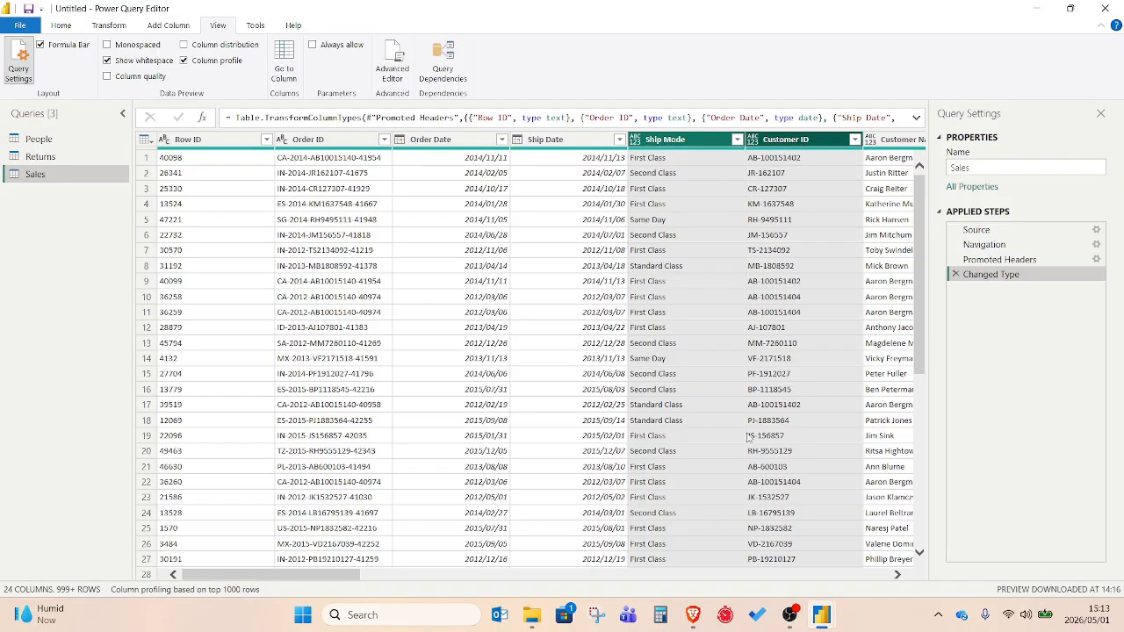
{"action": "left_click", "coordinate": [897, 142], "text": "ctrl"}
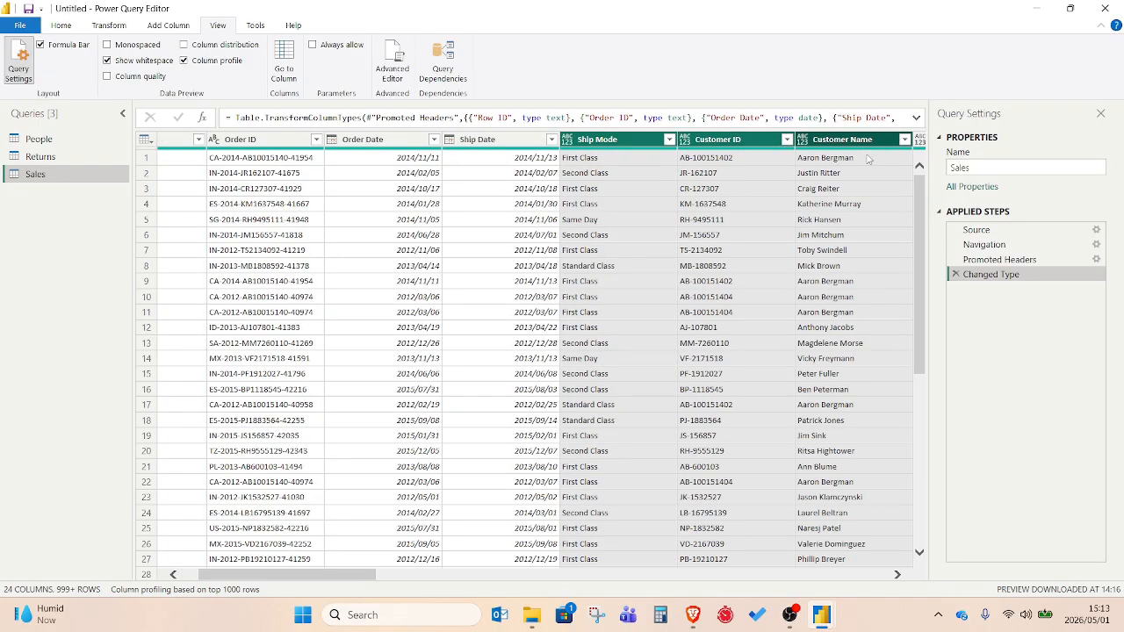
{"action": "left_click_drag", "start_coordinate": [357, 576], "coordinate": [448, 577]}
{"action": "left_click", "coordinate": [570, 140], "text": "ctrl"}
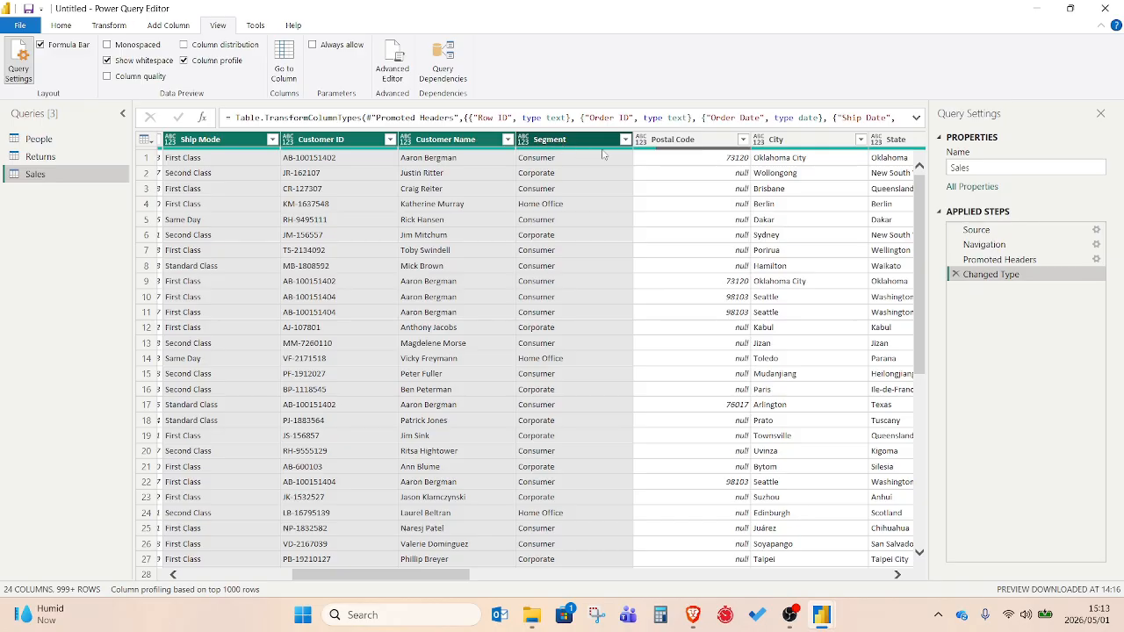
Step: Change the data type of the Ship Mode, Customer ID, Customer Name and Segment columns to Text
{"action": "left_click", "coordinate": [672, 140], "text": "ctrl"}
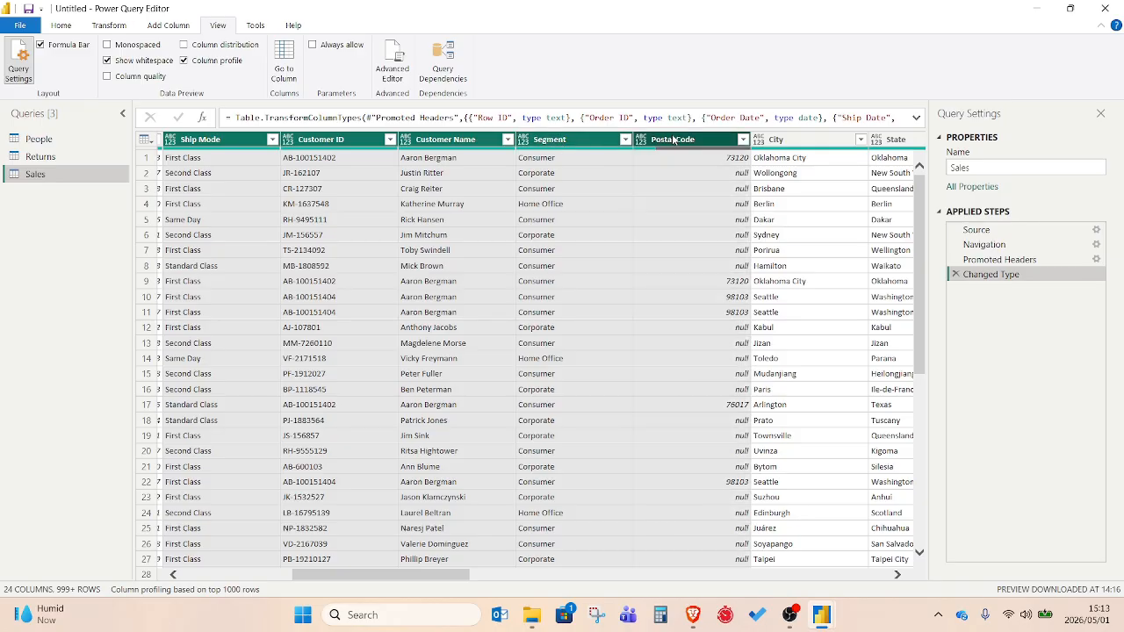
{"action": "left_click", "coordinate": [673, 140], "text": "ctrl"}
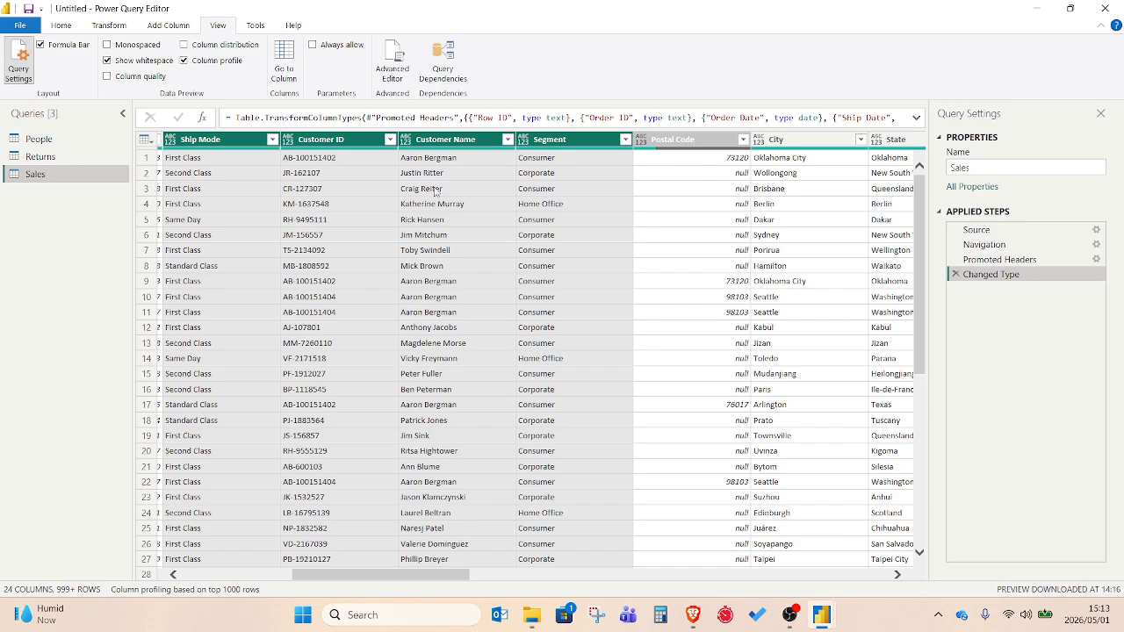
{"action": "left_click_drag", "start_coordinate": [400, 575], "coordinate": [370, 575]}
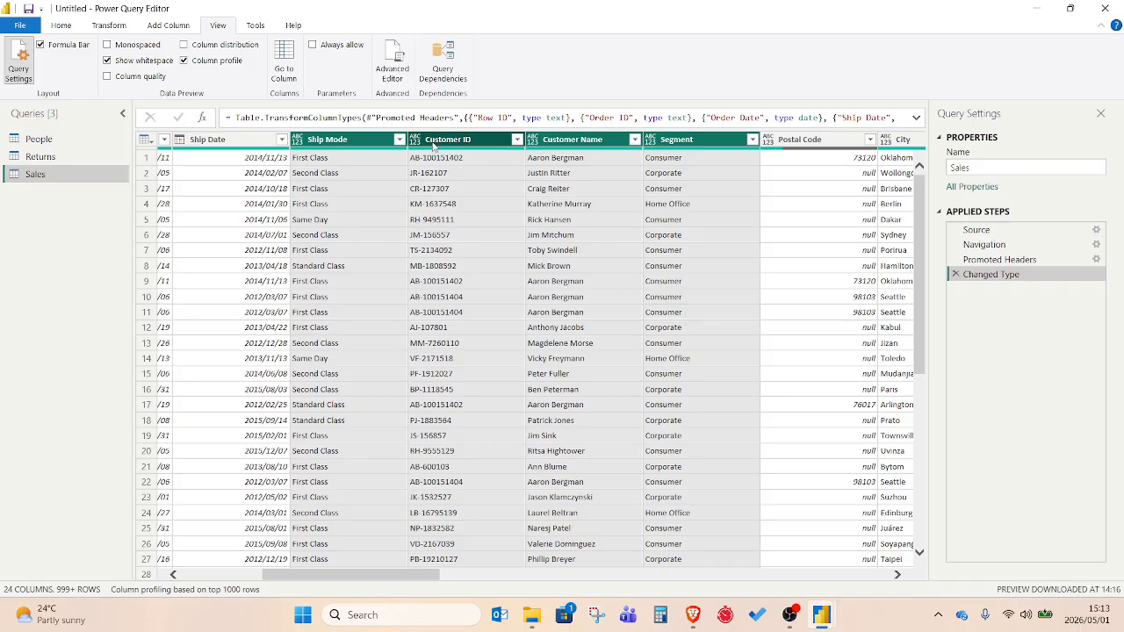
{"action": "right_click", "coordinate": [482, 142]}
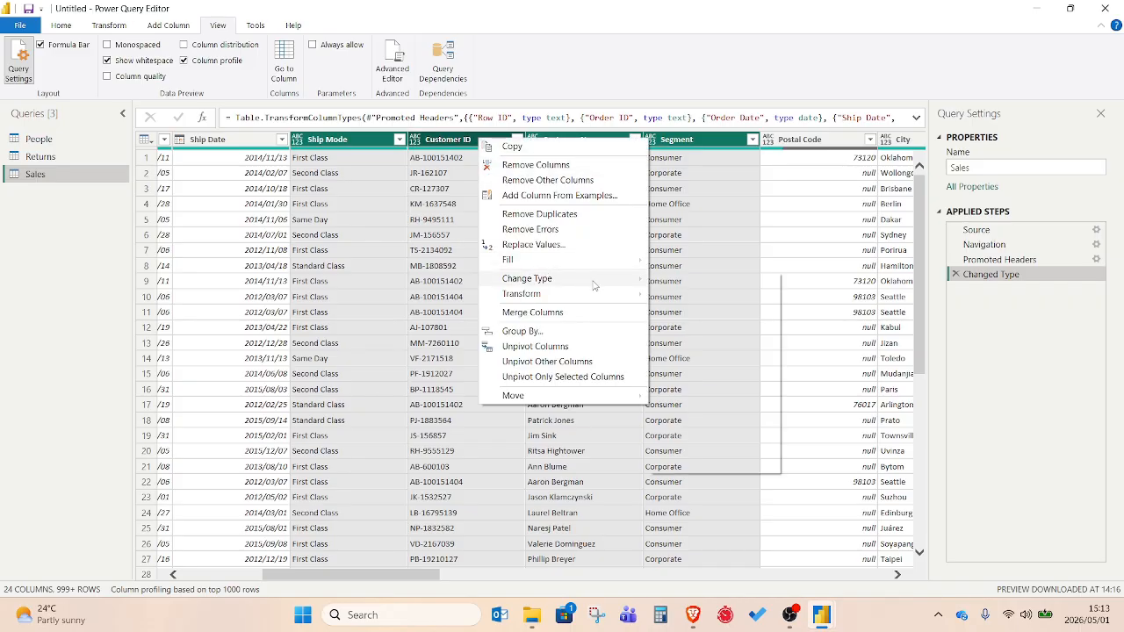
{"action": "mouse_move", "coordinate": [595, 285]}
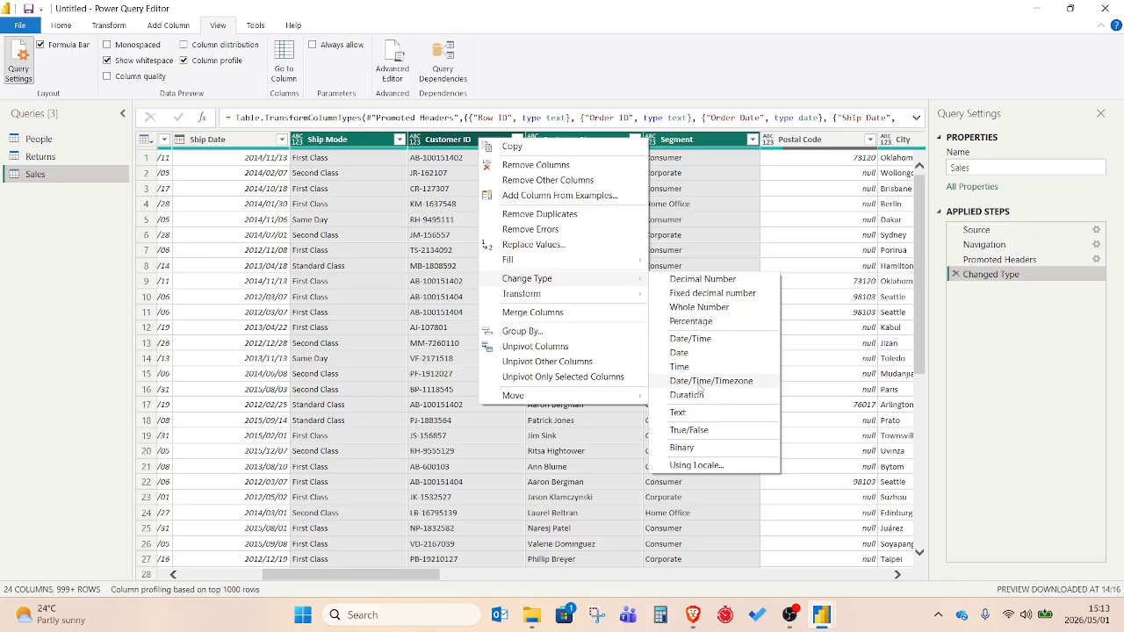
{"action": "left_click", "coordinate": [678, 411]}
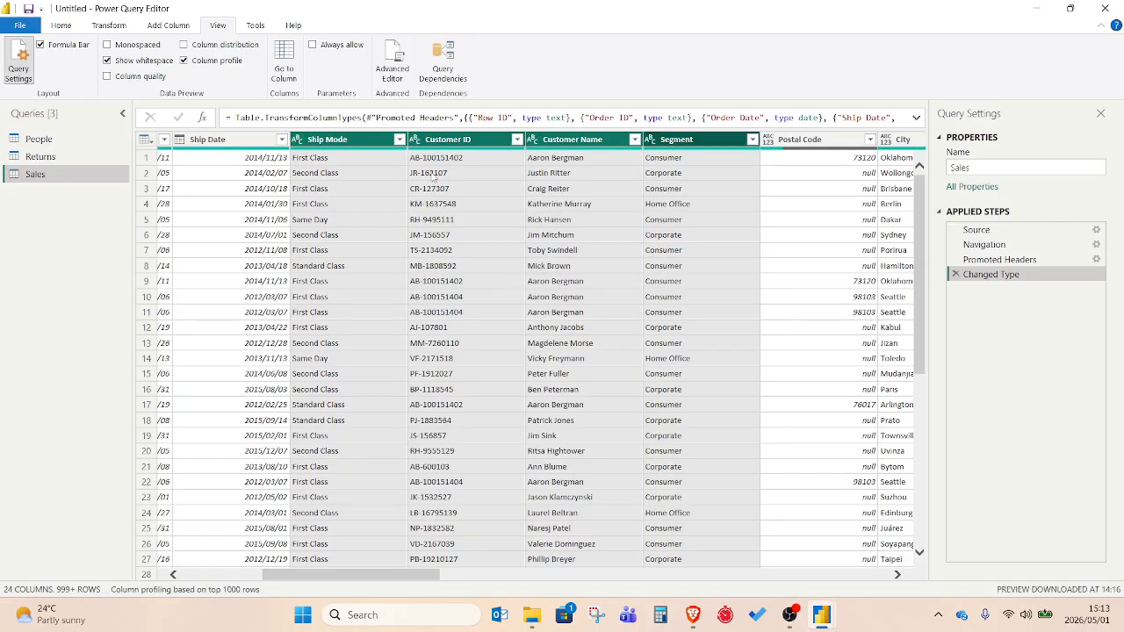
Step: Inspect the Postal Code column's statistics and the list of its values in the filter list
{"action": "left_click", "coordinate": [789, 143]}
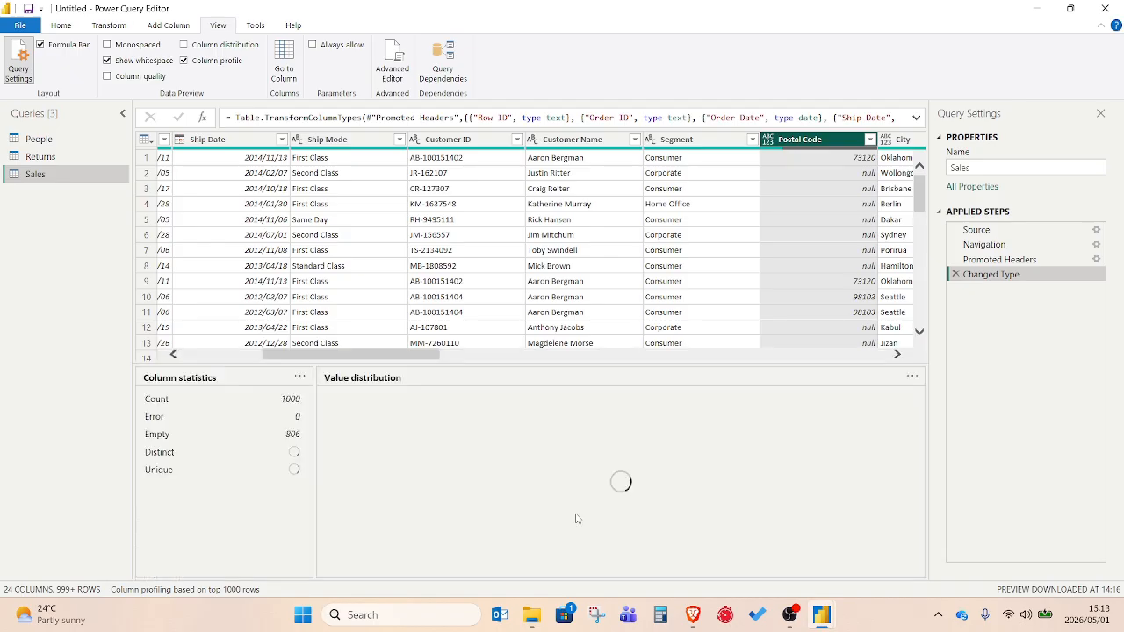
{"action": "left_click_drag", "start_coordinate": [386, 356], "coordinate": [475, 356]}
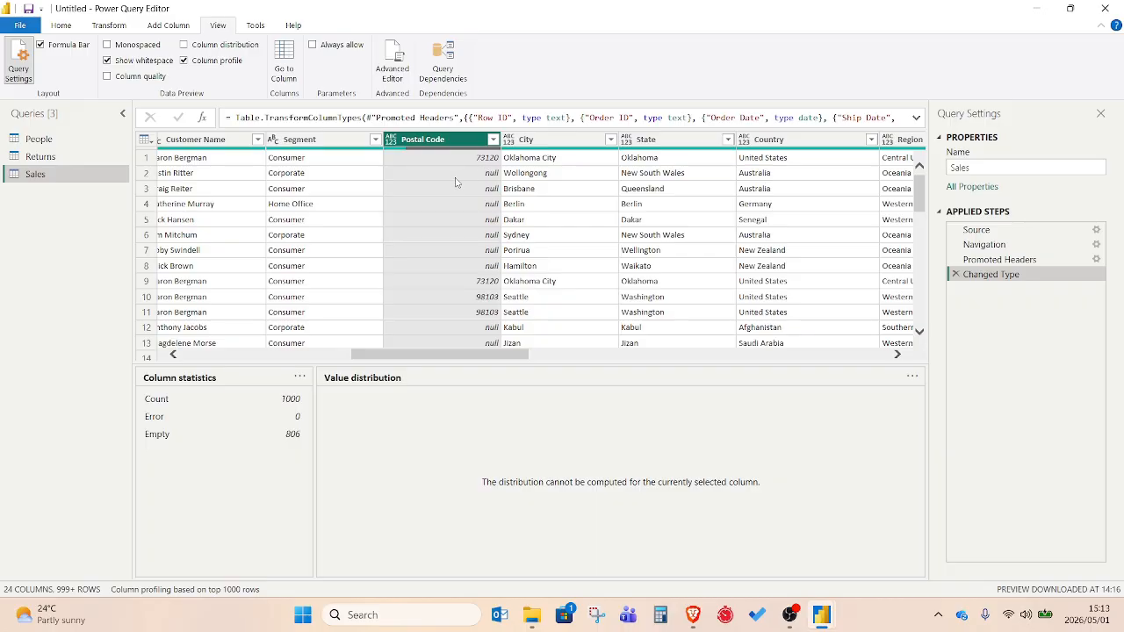
{"action": "scroll", "coordinate": [431, 230], "scroll_direction": "down", "scroll_amount": 3}
{"action": "scroll", "coordinate": [431, 230], "scroll_direction": "up", "scroll_amount": 1}
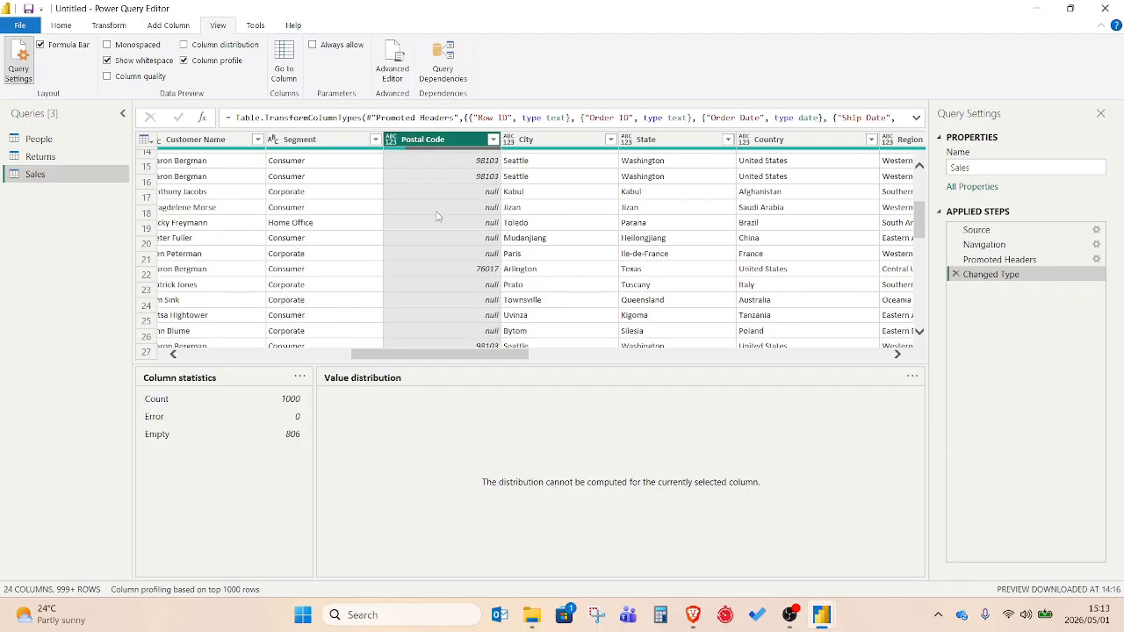
{"action": "left_click", "coordinate": [492, 141]}
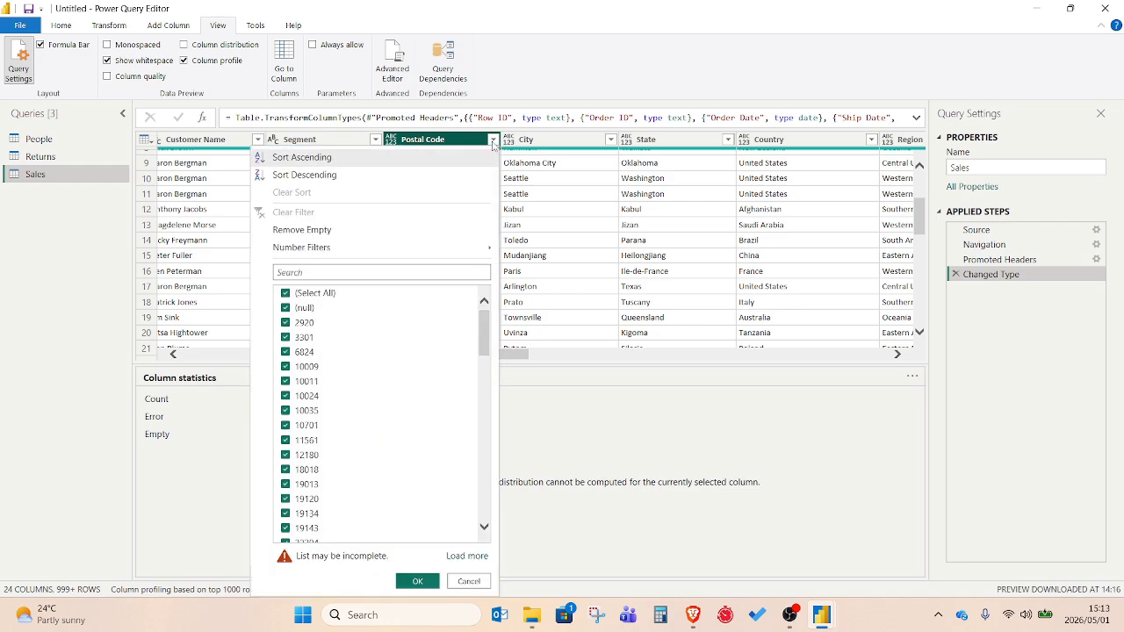
{"action": "scroll", "coordinate": [320, 360], "scroll_direction": "down", "scroll_amount": 15}
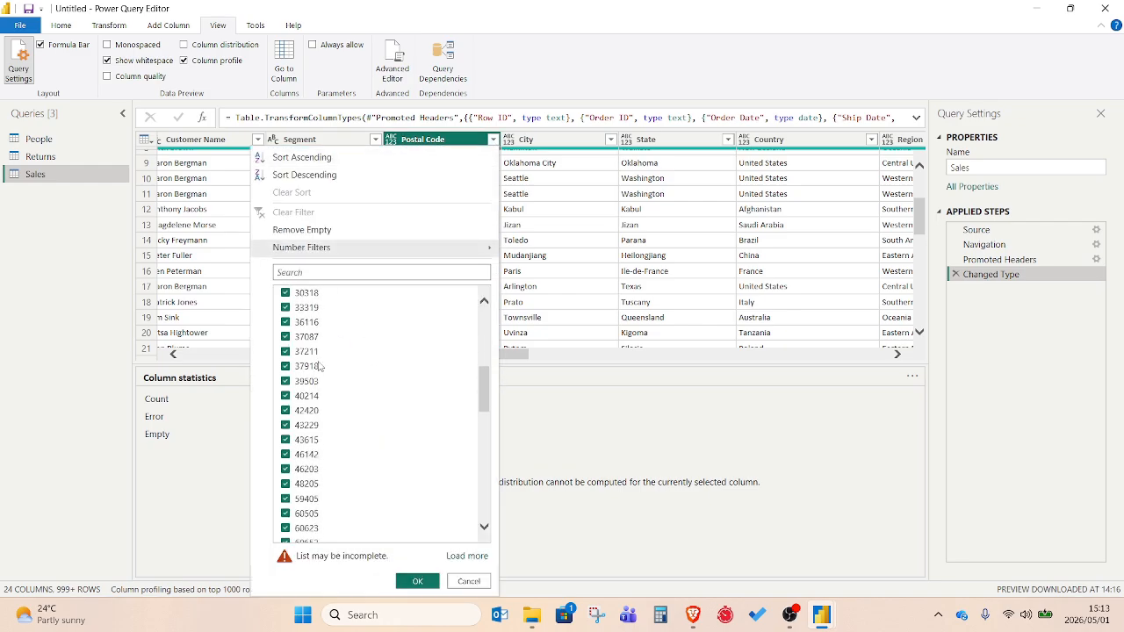
{"action": "scroll", "coordinate": [321, 360], "scroll_direction": "down", "scroll_amount": 5}
{"action": "scroll", "coordinate": [320, 360], "scroll_direction": "up", "scroll_amount": 3}
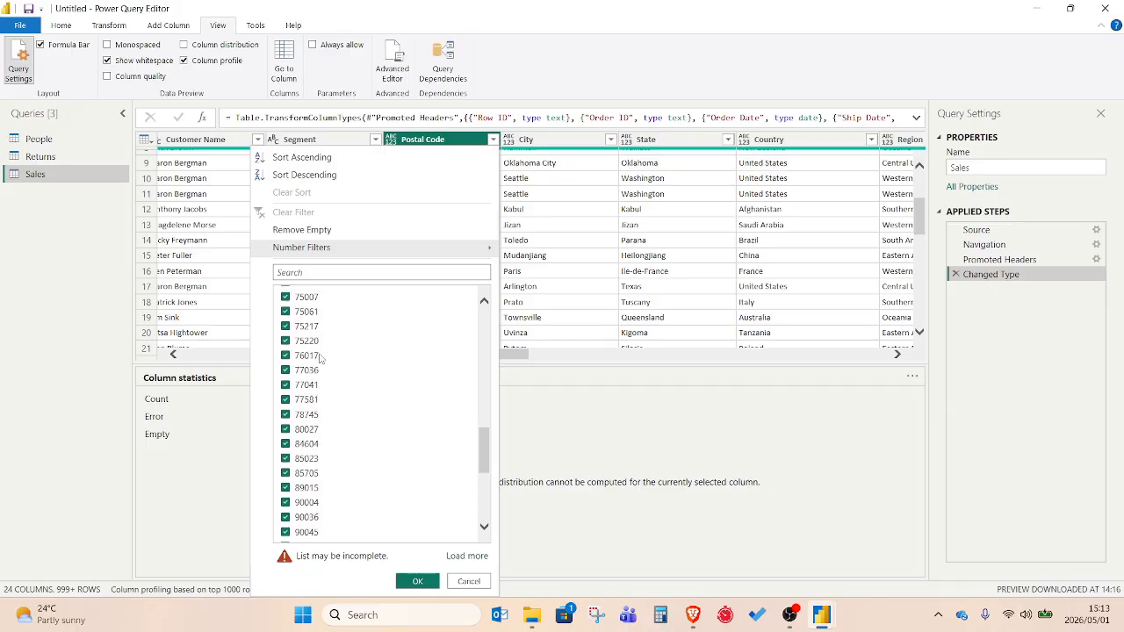
{"action": "scroll", "coordinate": [320, 360], "scroll_direction": "down", "scroll_amount": 3}
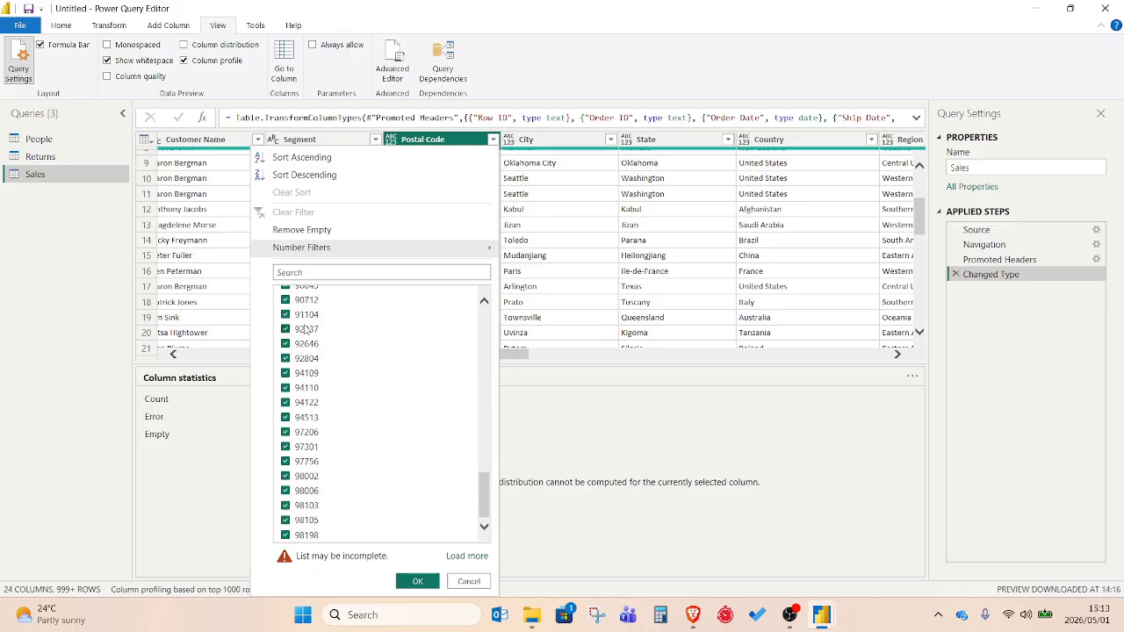
{"action": "left_click", "coordinate": [468, 582]}
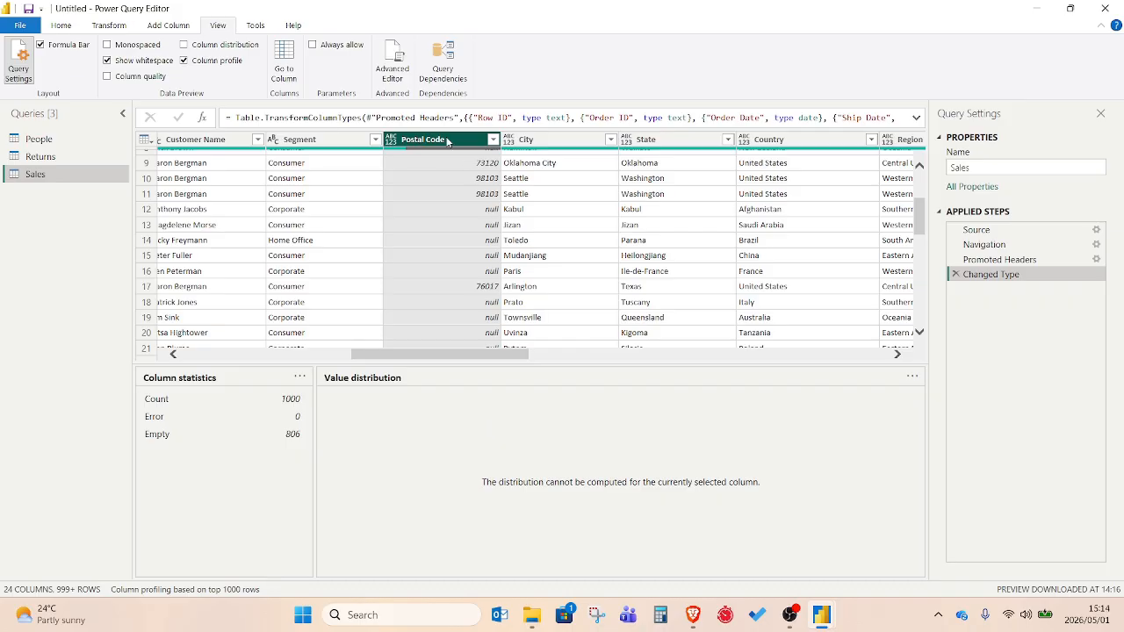
Step: Change the data type of the Postal Code column to Whole Number
{"action": "right_click", "coordinate": [448, 142]}
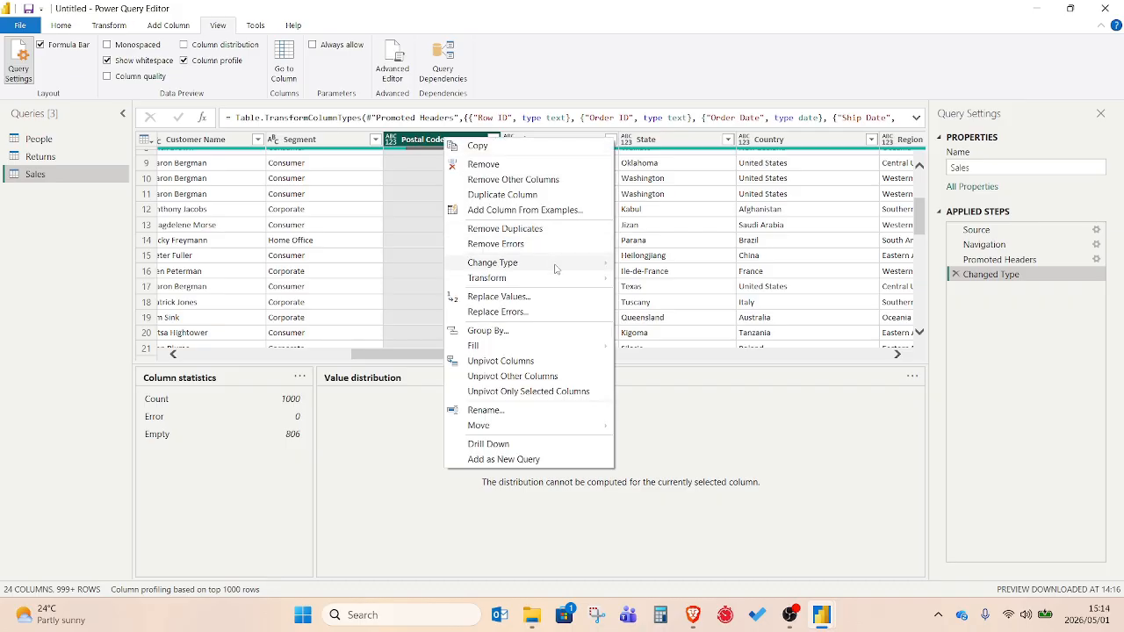
{"action": "mouse_move", "coordinate": [558, 263]}
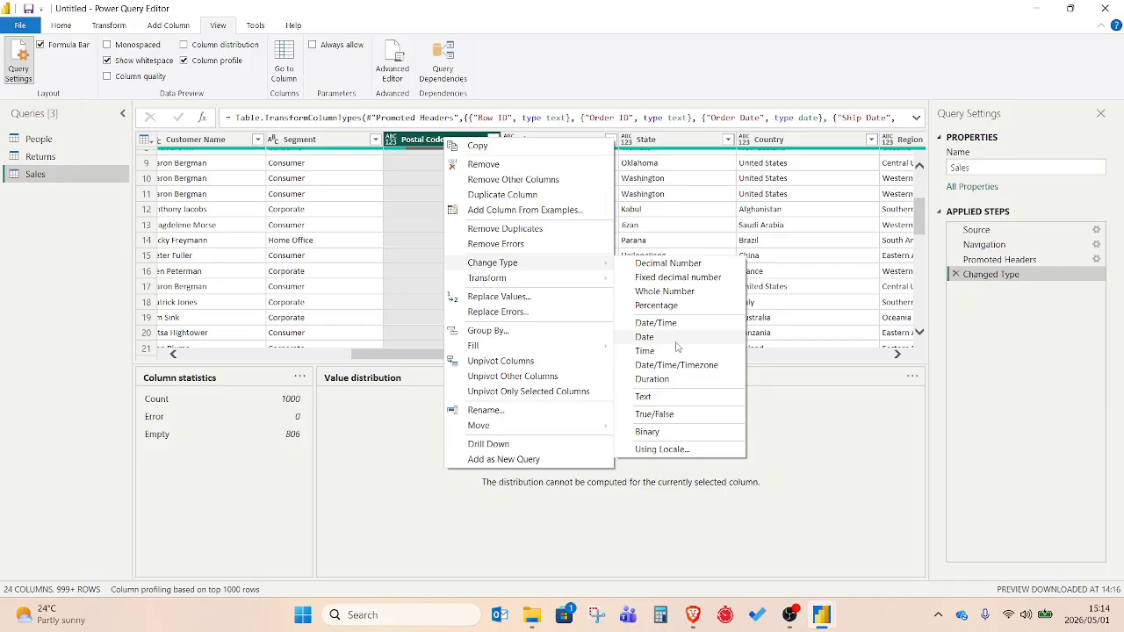
{"action": "left_click", "coordinate": [662, 293]}
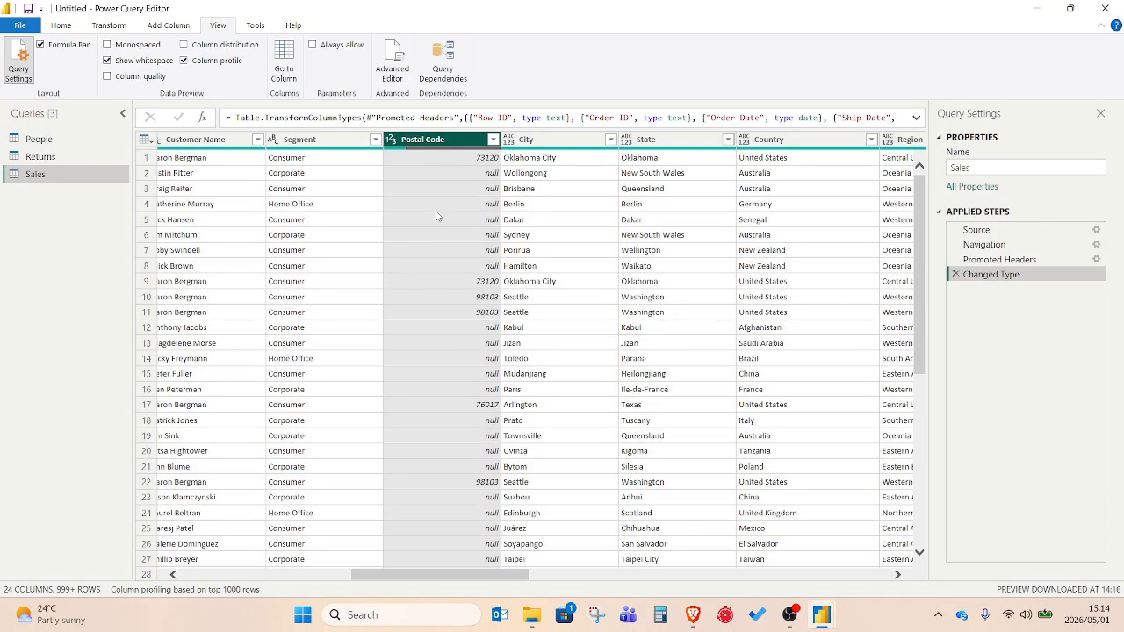
Step: Examine individual Postal Code cells in the first rows of the table
{"action": "left_click", "coordinate": [428, 204]}
{"action": "left_click", "coordinate": [426, 174]}
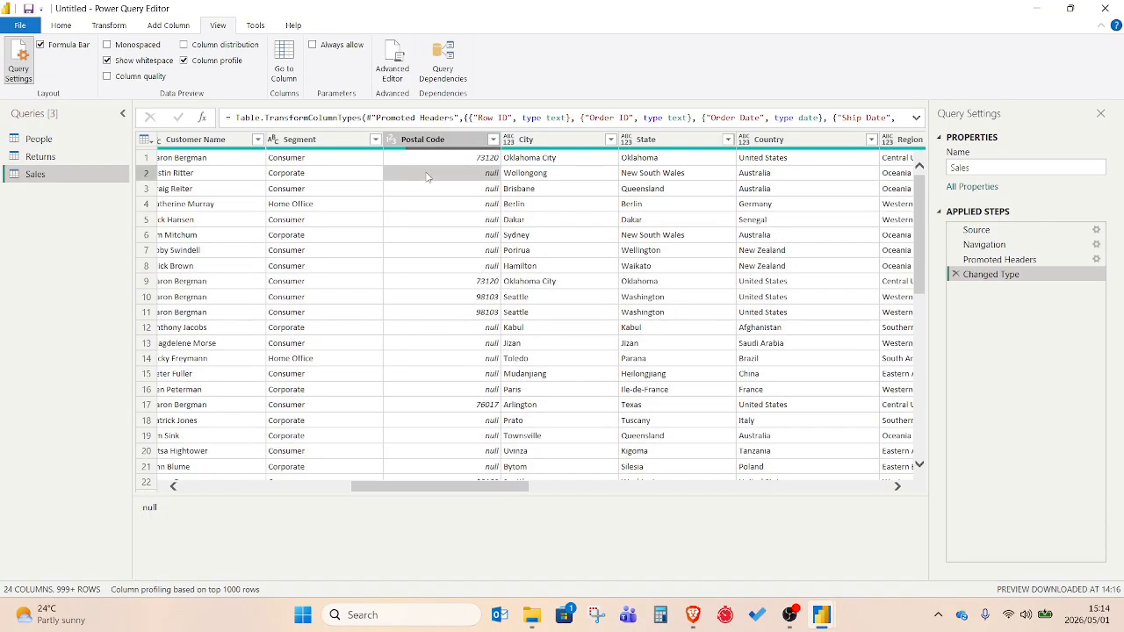
{"action": "left_click", "coordinate": [430, 192]}
{"action": "left_click", "coordinate": [431, 207]}
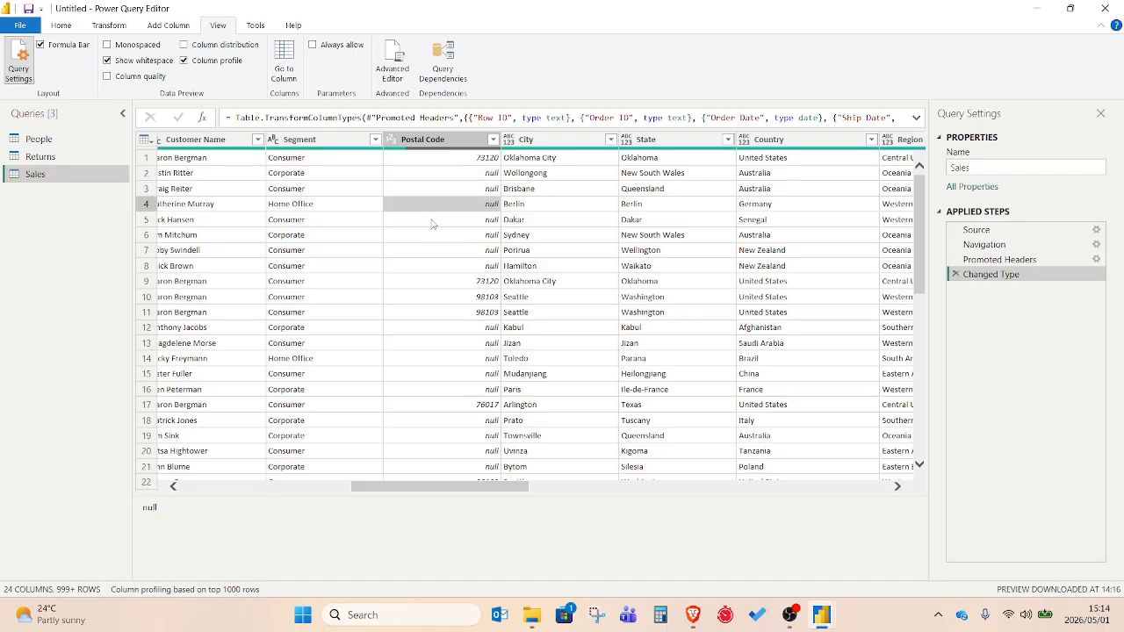
{"action": "left_click", "coordinate": [433, 220]}
{"action": "left_click", "coordinate": [435, 235]}
{"action": "left_click", "coordinate": [435, 251]}
{"action": "left_click", "coordinate": [434, 266]}
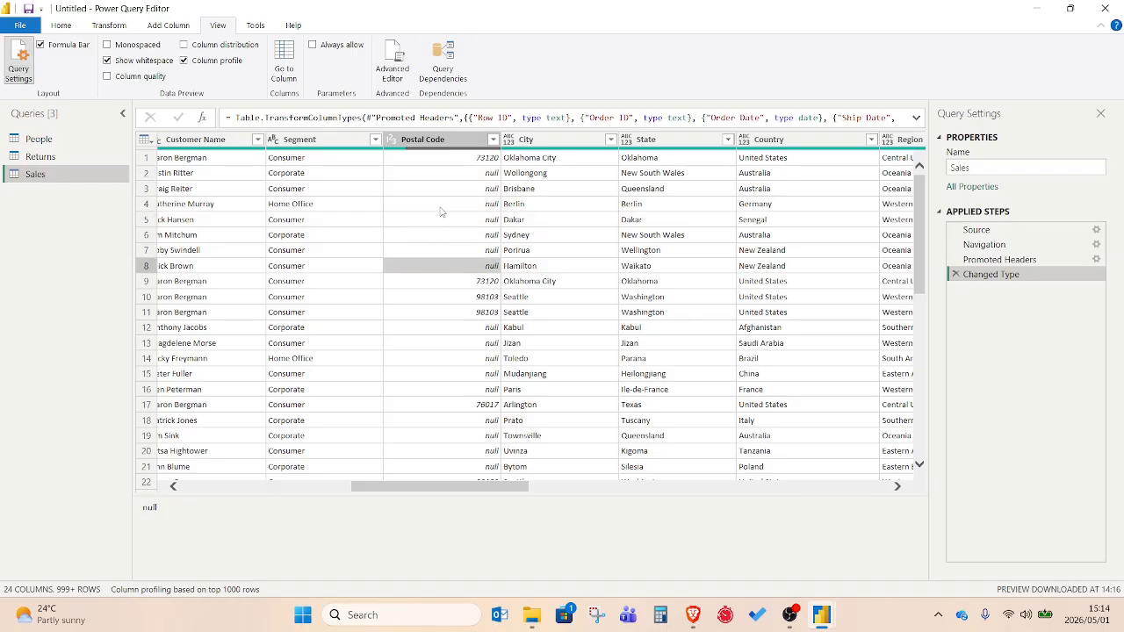
{"action": "scroll", "coordinate": [435, 217], "scroll_direction": "down", "scroll_amount": 8}
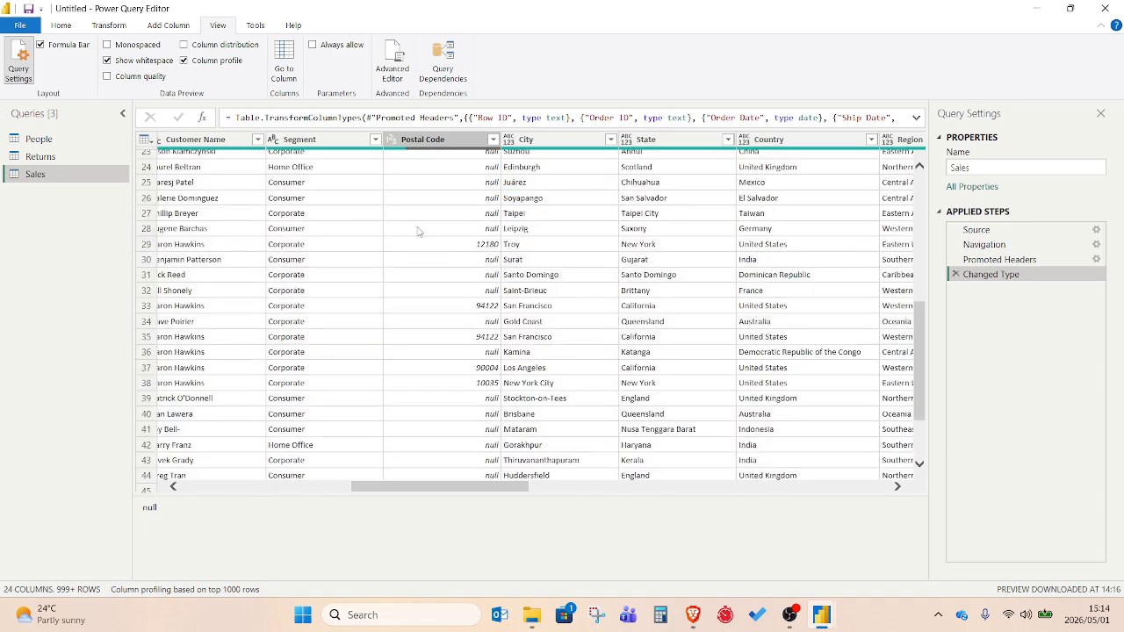
{"action": "scroll", "coordinate": [419, 233], "scroll_direction": "up", "scroll_amount": 8}
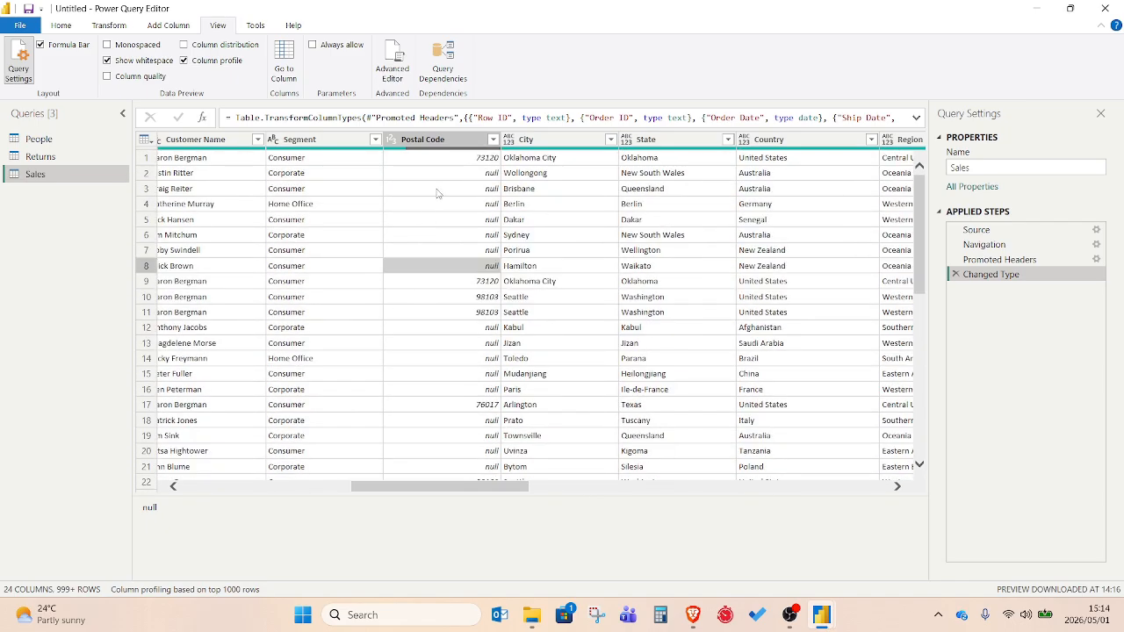
{"action": "left_click", "coordinate": [437, 174]}
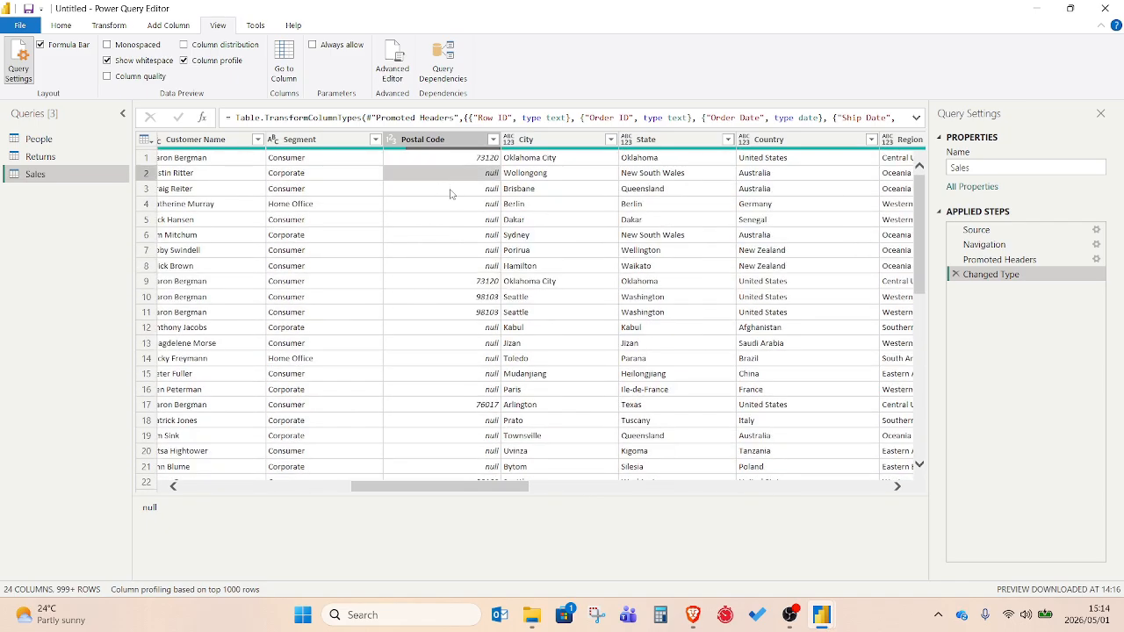
{"action": "left_click", "coordinate": [450, 193]}
{"action": "left_click", "coordinate": [442, 208]}
{"action": "left_click", "coordinate": [439, 221]}
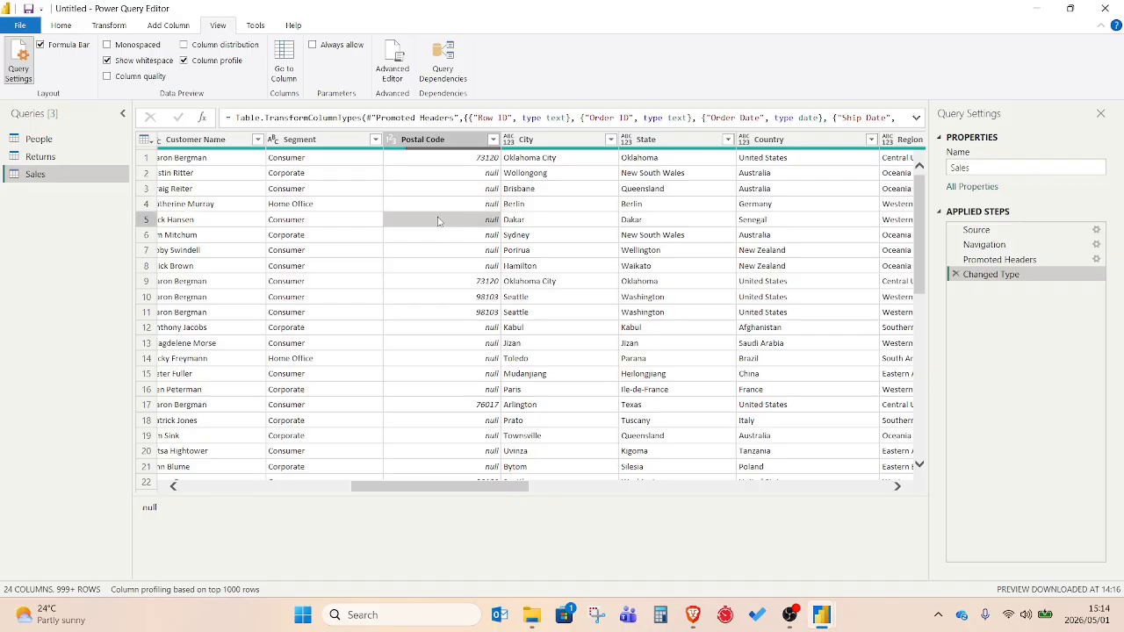
{"action": "left_click", "coordinate": [441, 235]}
{"action": "left_click", "coordinate": [443, 252]}
{"action": "left_click", "coordinate": [445, 267]}
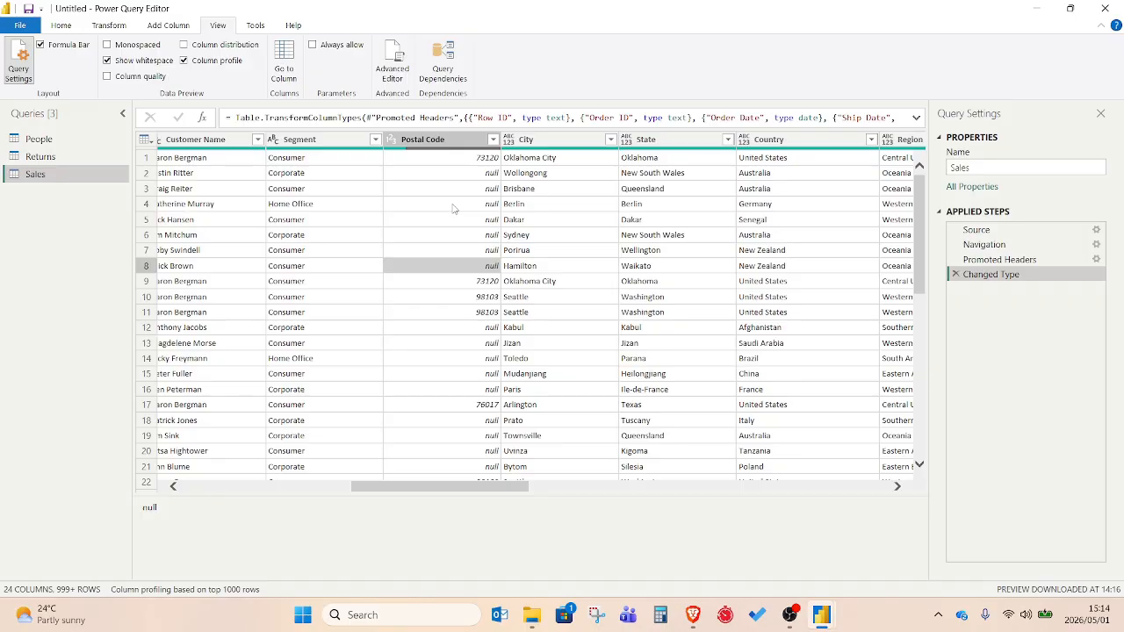
Step: Change the data type of the City, State, Country, Region, Market, Product ID, Category, Sub-Category, Product Name and Order Priority columns to Text
{"action": "left_click", "coordinate": [541, 141]}
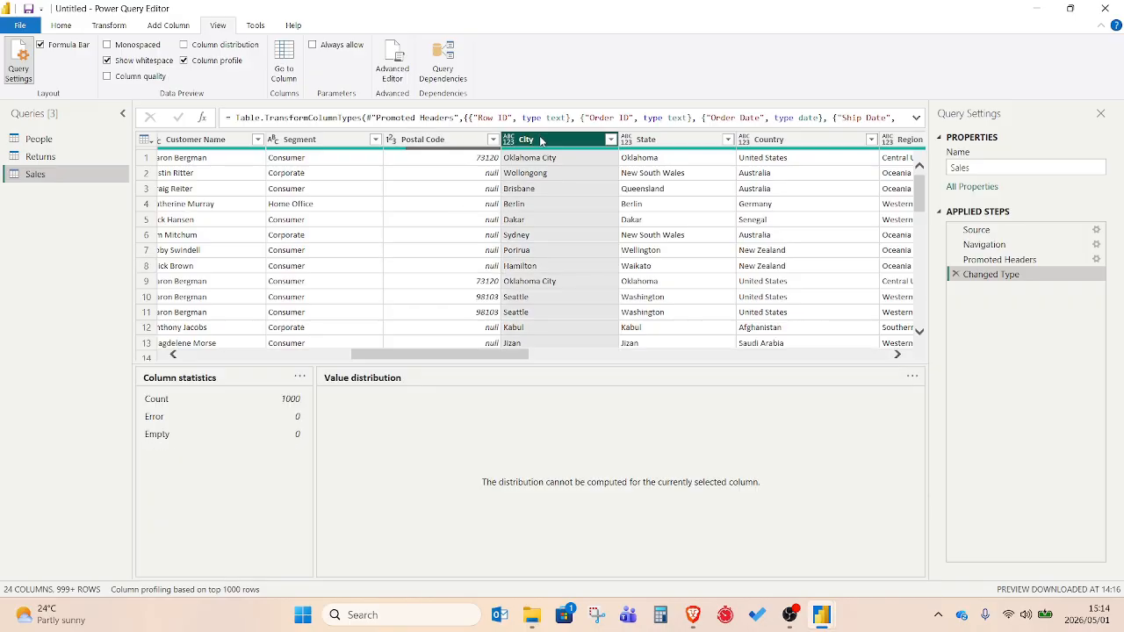
{"action": "left_click", "coordinate": [654, 140], "text": "ctrl"}
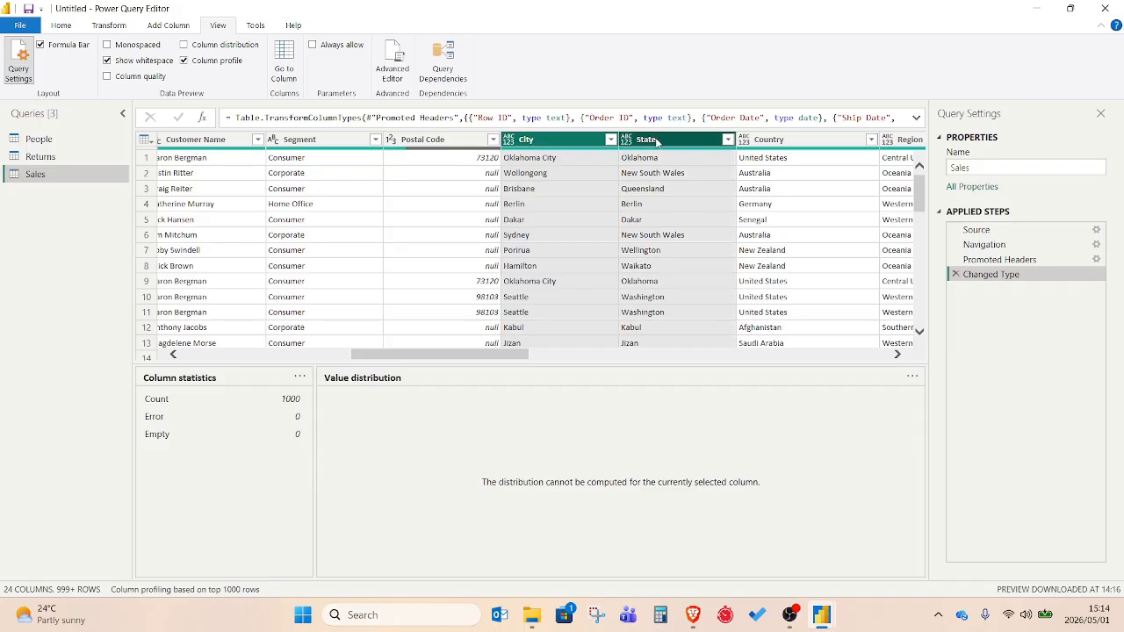
{"action": "left_click", "coordinate": [774, 143], "text": "ctrl"}
{"action": "left_click_drag", "start_coordinate": [423, 574], "coordinate": [520, 574]}
{"action": "left_click", "coordinate": [518, 141], "text": "ctrl"}
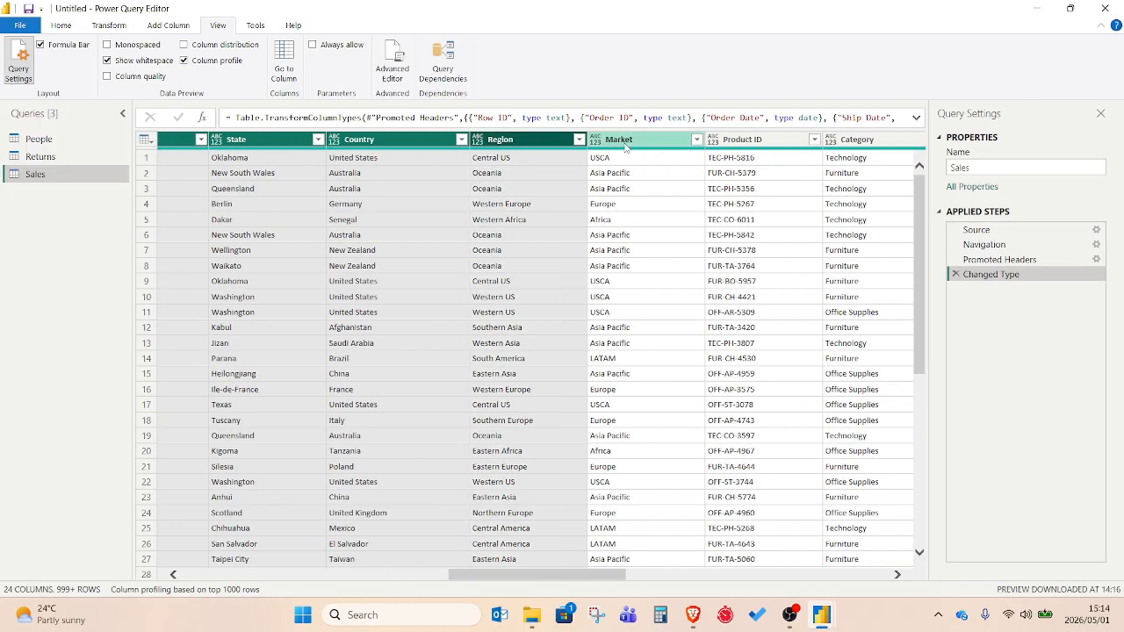
{"action": "left_click", "coordinate": [647, 140], "text": "ctrl"}
{"action": "left_click", "coordinate": [752, 140], "text": "ctrl"}
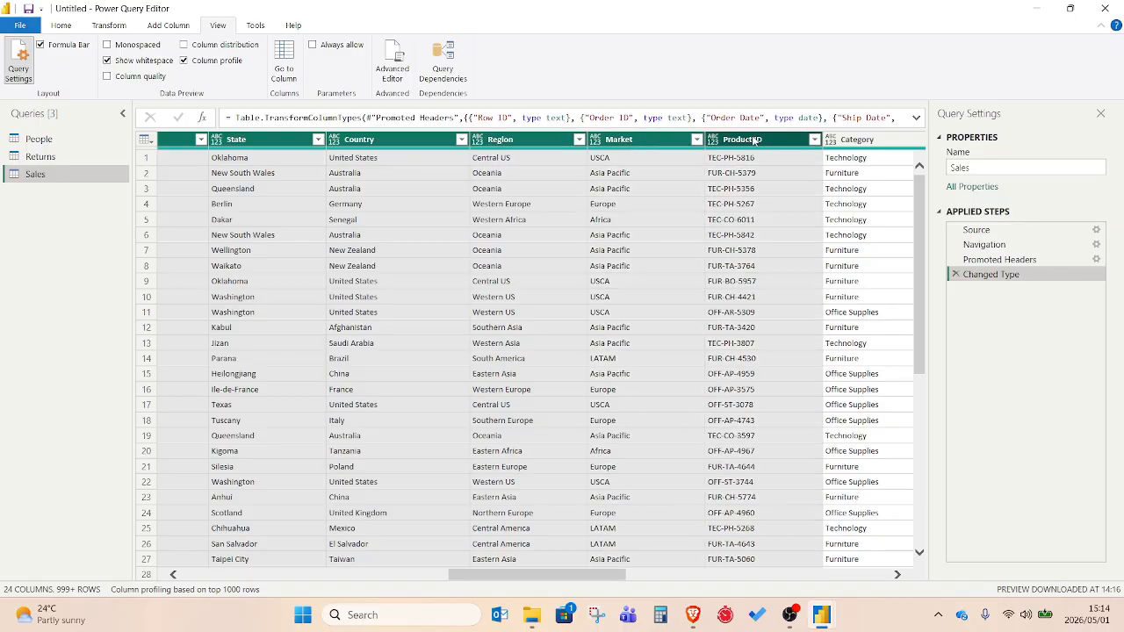
{"action": "left_click", "coordinate": [869, 143], "text": "ctrl"}
{"action": "left_click_drag", "start_coordinate": [513, 578], "coordinate": [604, 529]}
{"action": "left_click", "coordinate": [594, 143], "text": "ctrl"}
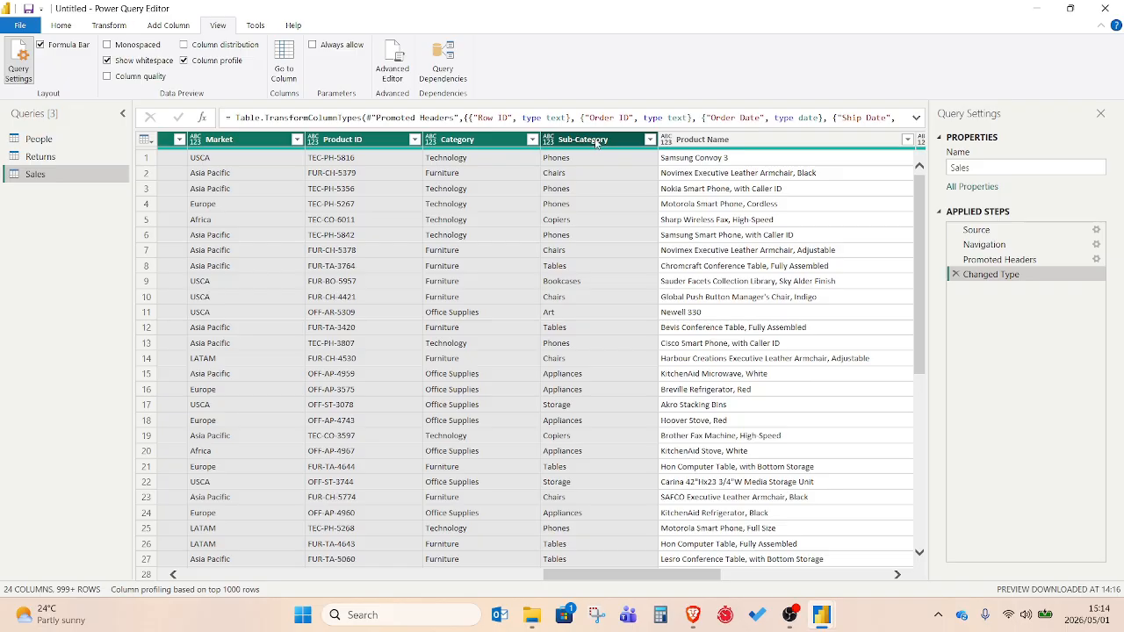
{"action": "left_click", "coordinate": [728, 144], "text": "ctrl"}
{"action": "left_click_drag", "start_coordinate": [581, 581], "coordinate": [790, 571]}
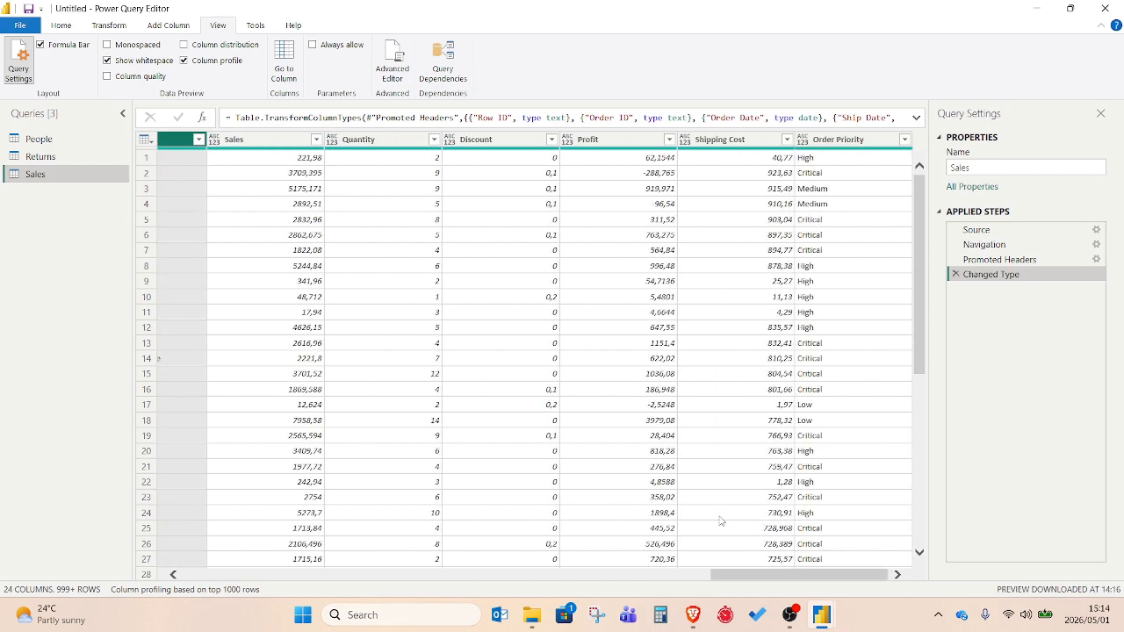
{"action": "left_click", "coordinate": [840, 140]}
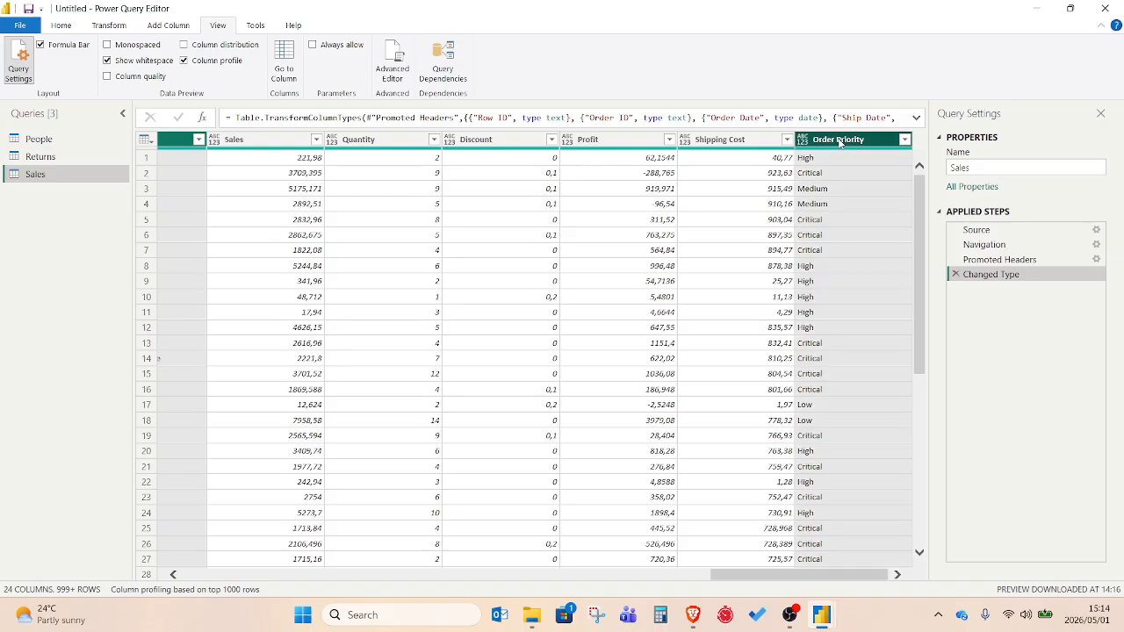
{"action": "left_click_drag", "start_coordinate": [757, 576], "coordinate": [556, 575]}
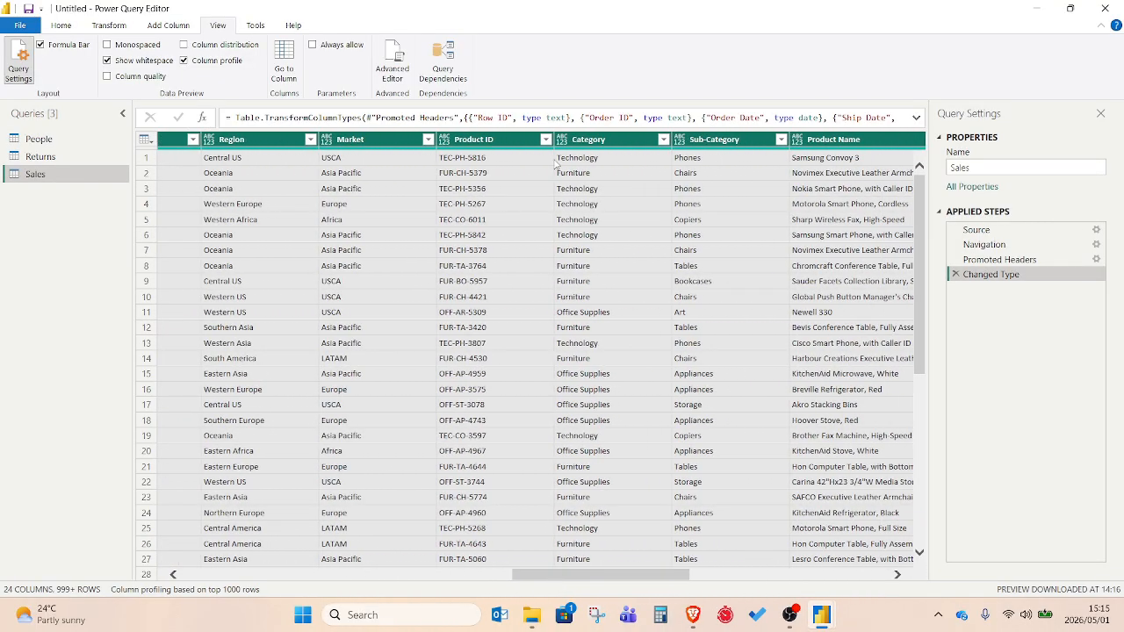
{"action": "right_click", "coordinate": [505, 140]}
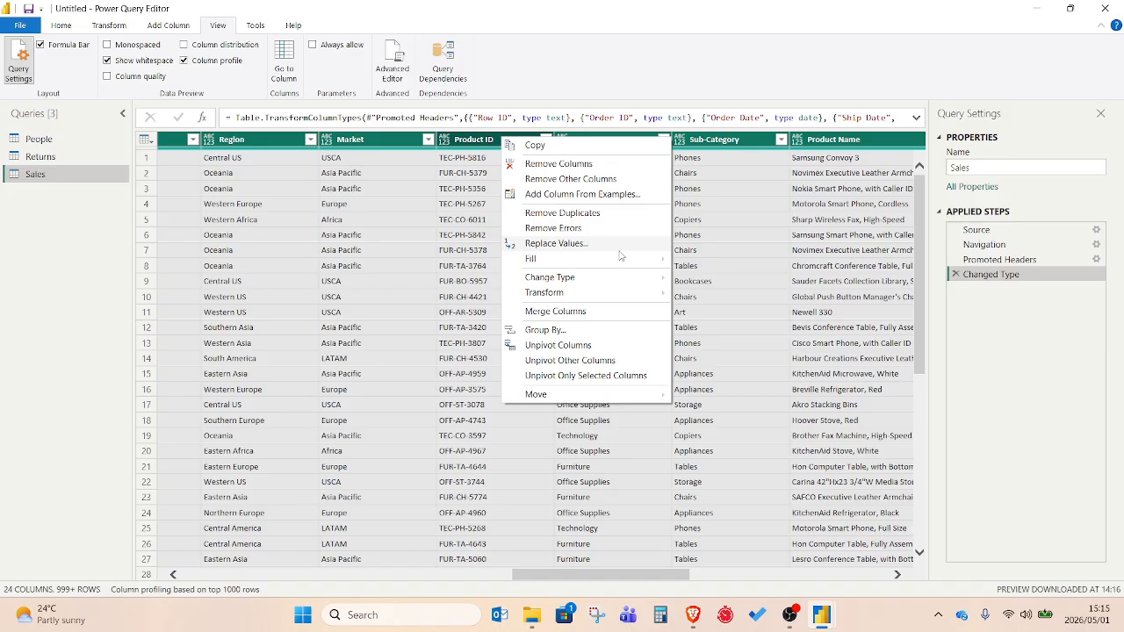
{"action": "mouse_move", "coordinate": [605, 282]}
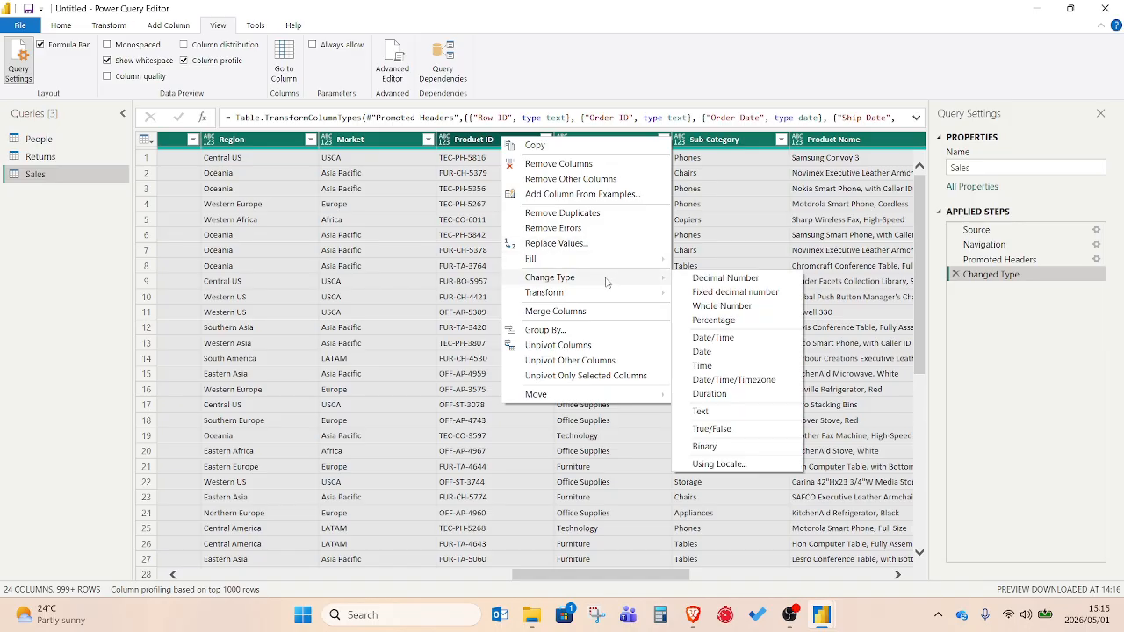
{"action": "left_click", "coordinate": [736, 414]}
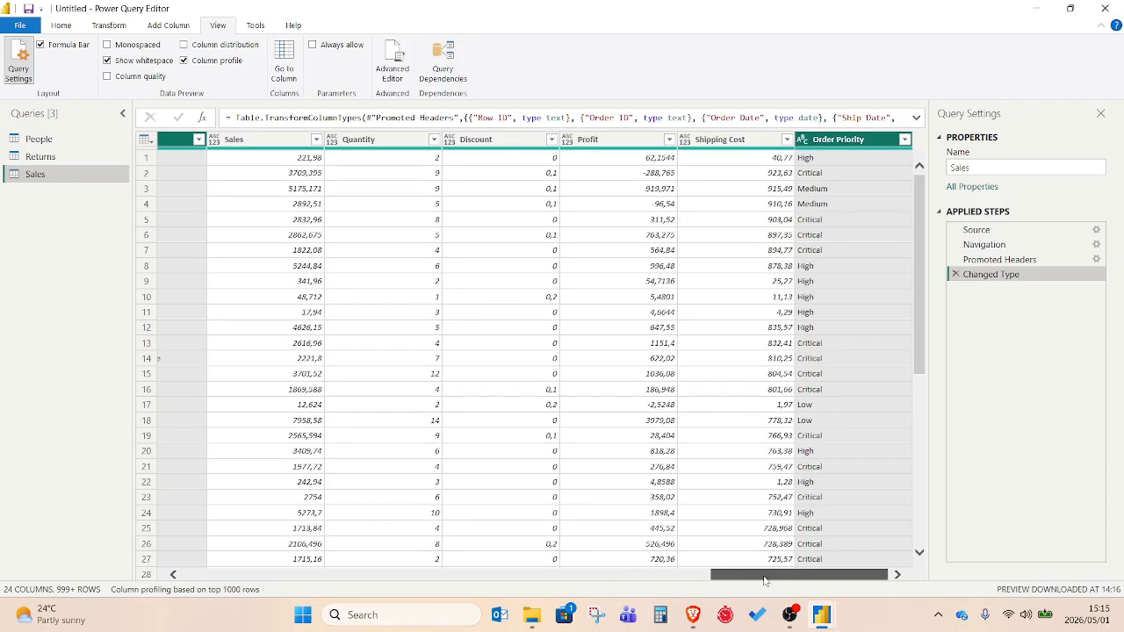
Step: Inspect the Category column's statistics and value distribution
{"action": "left_click_drag", "start_coordinate": [770, 578], "coordinate": [622, 578]}
{"action": "left_click", "coordinate": [505, 160]}
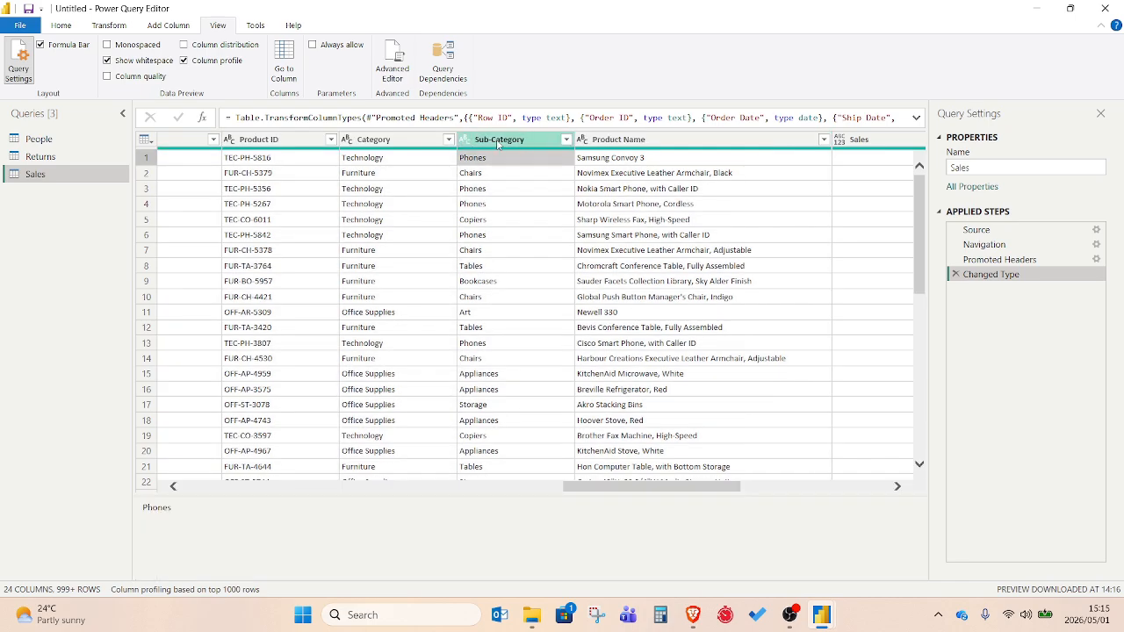
{"action": "left_click", "coordinate": [404, 146]}
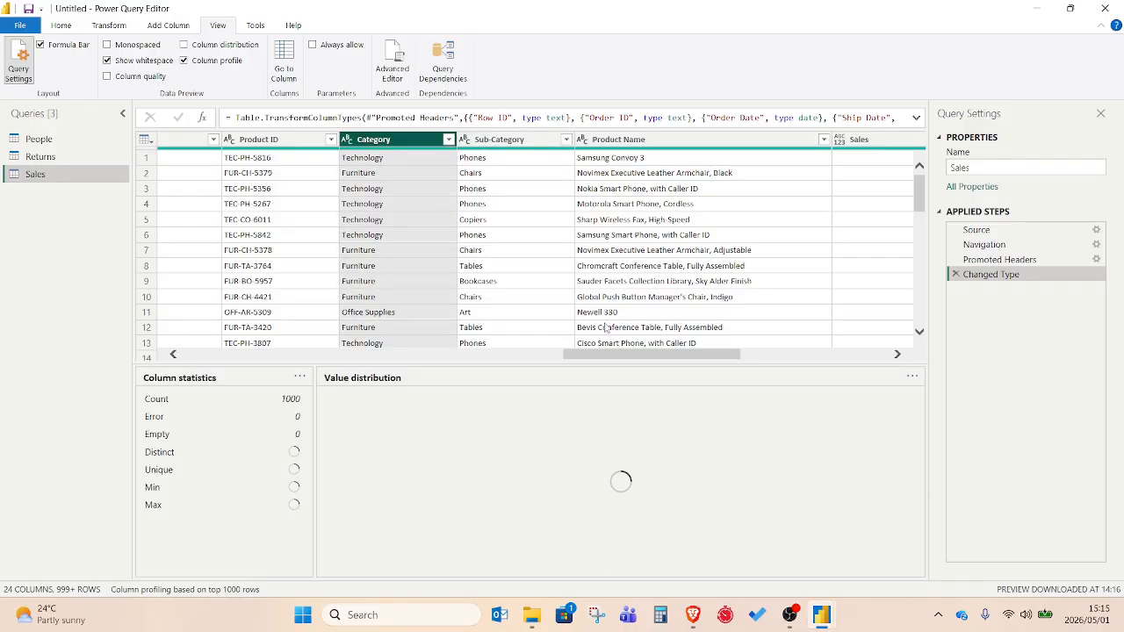
{"action": "left_click_drag", "start_coordinate": [603, 354], "coordinate": [709, 360]}
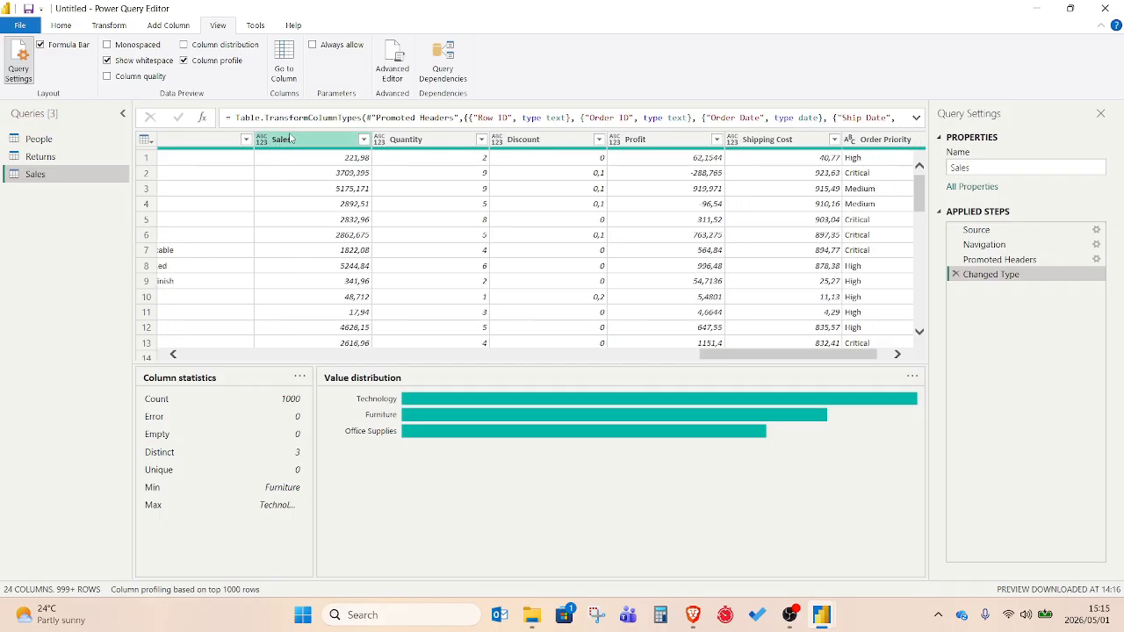
Step: Change the data type of the Sales, Discount, Profit and Shipping Cost columns to Decimal Number
{"action": "left_click", "coordinate": [292, 140]}
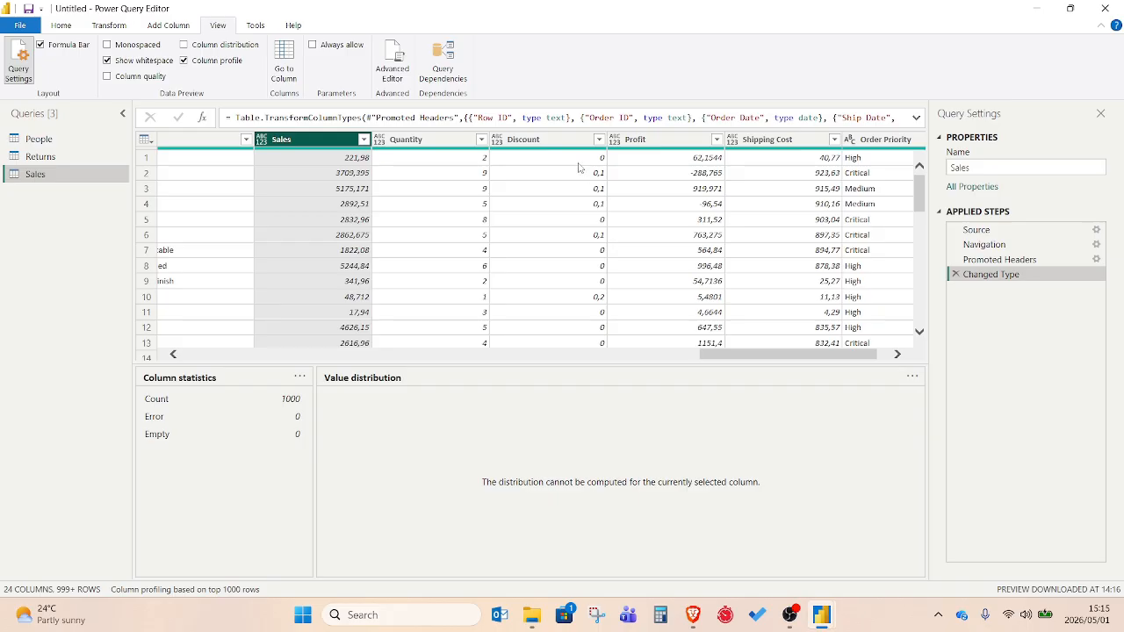
{"action": "left_click", "coordinate": [530, 143], "text": "ctrl"}
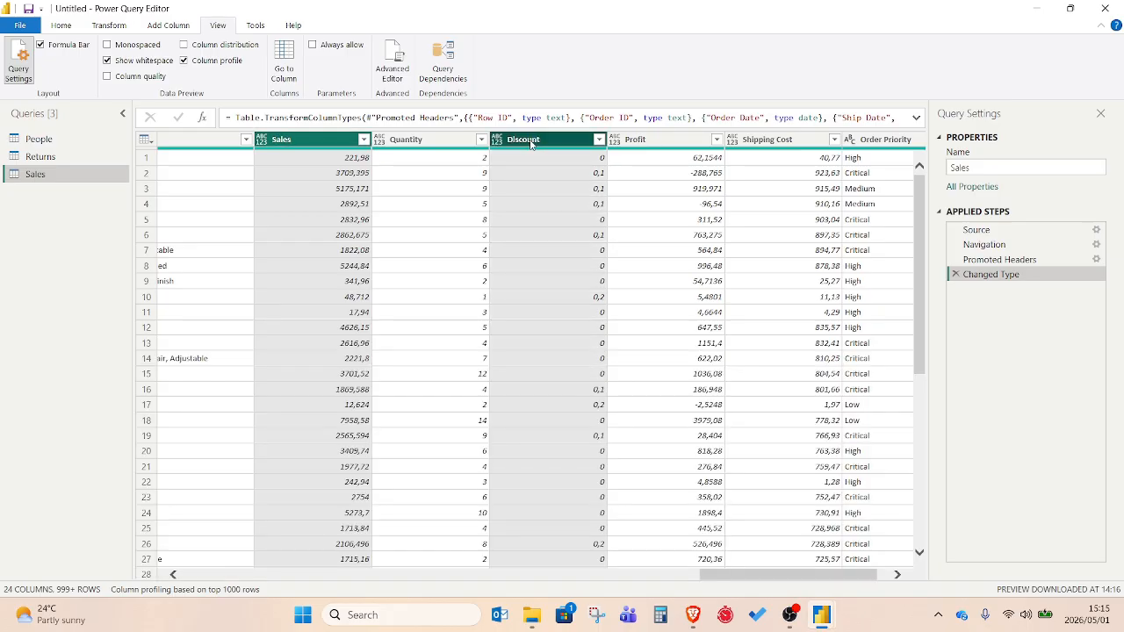
{"action": "left_click", "coordinate": [673, 143], "text": "ctrl"}
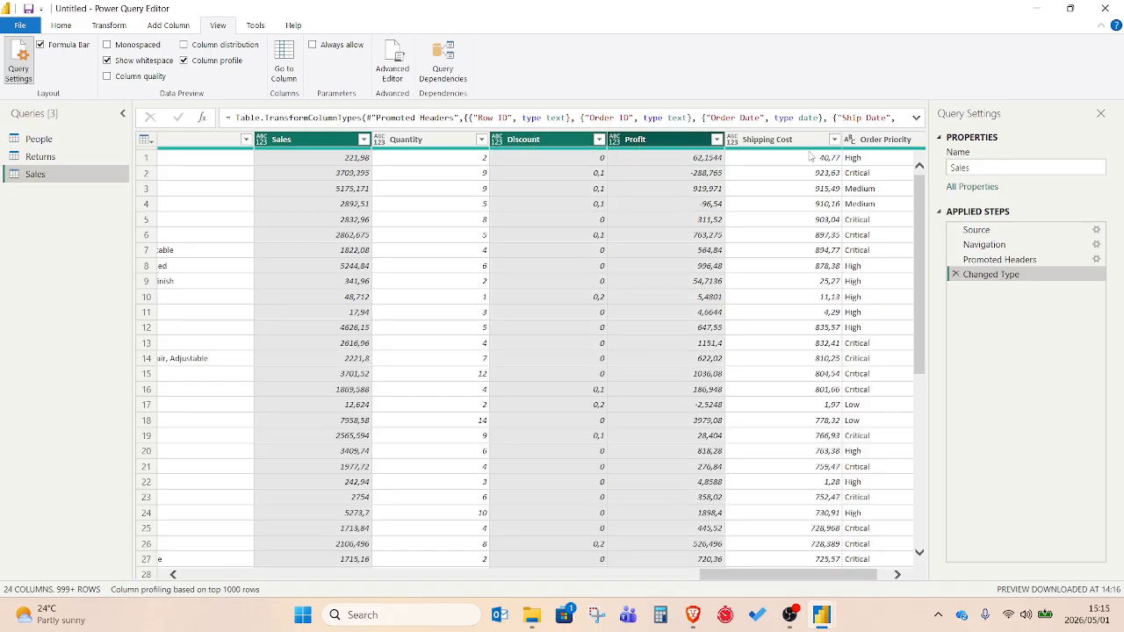
{"action": "left_click", "coordinate": [771, 143], "text": "ctrl"}
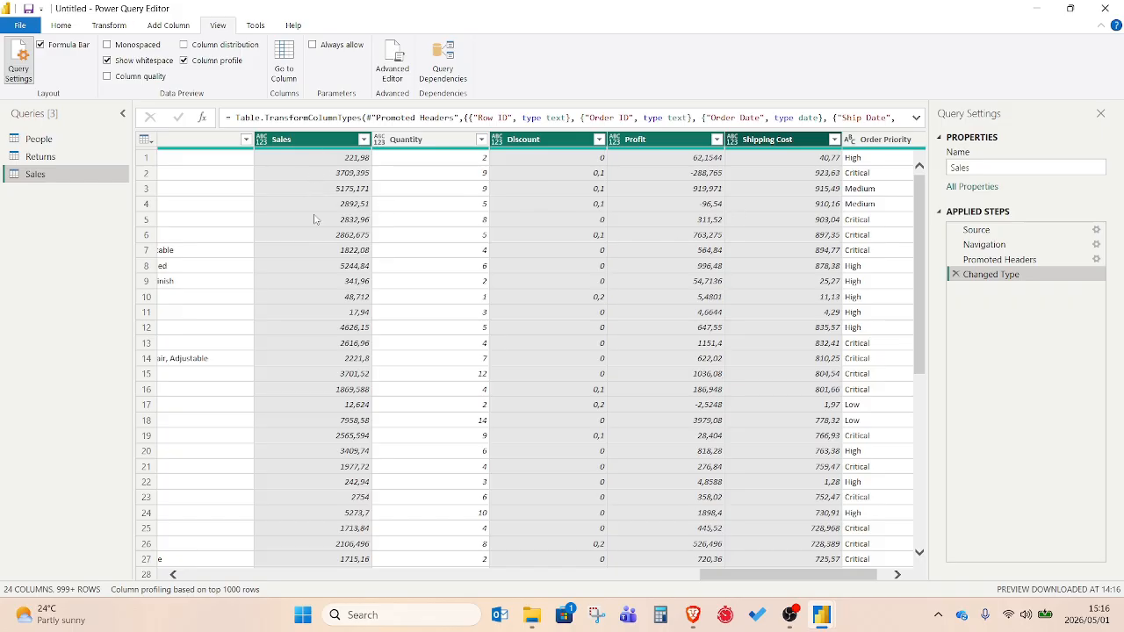
{"action": "right_click", "coordinate": [303, 140]}
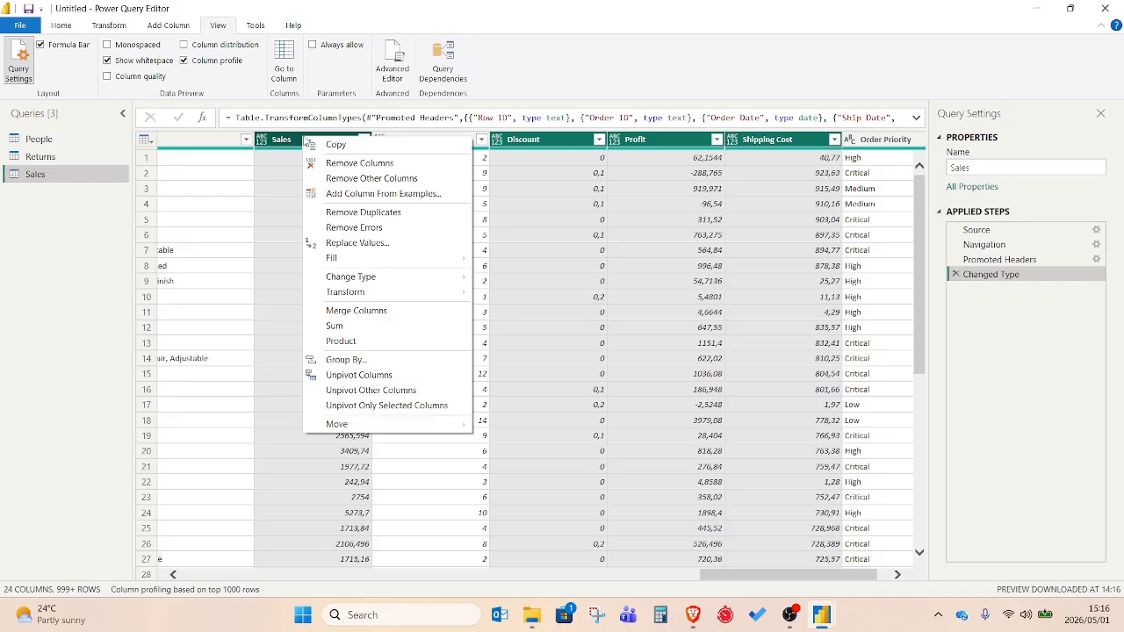
{"action": "mouse_move", "coordinate": [368, 281]}
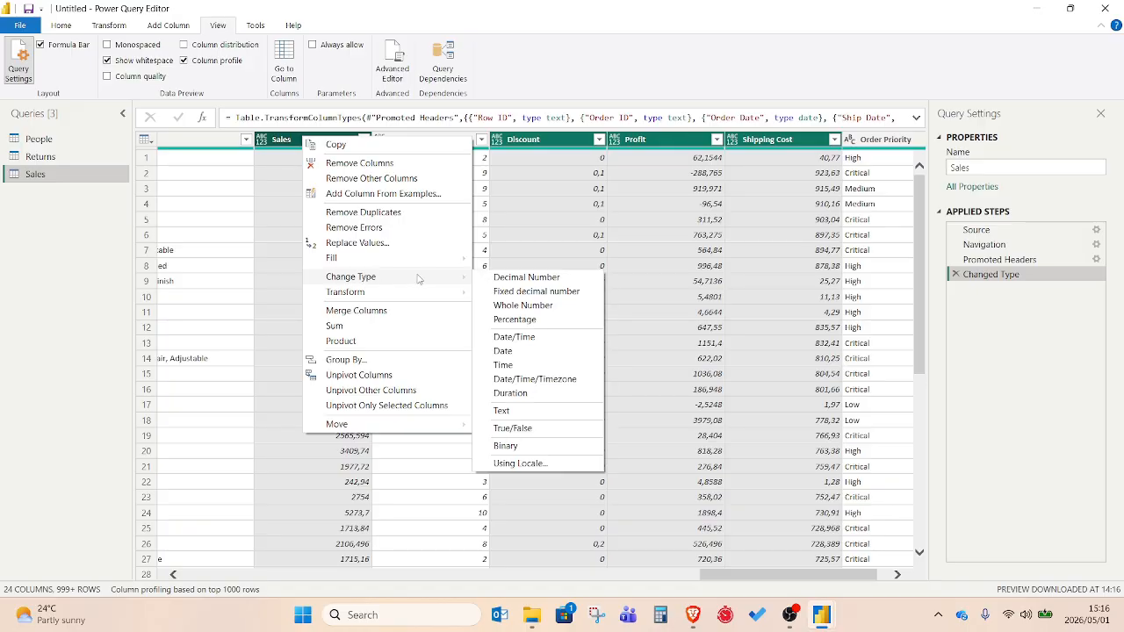
{"action": "left_click", "coordinate": [527, 278]}
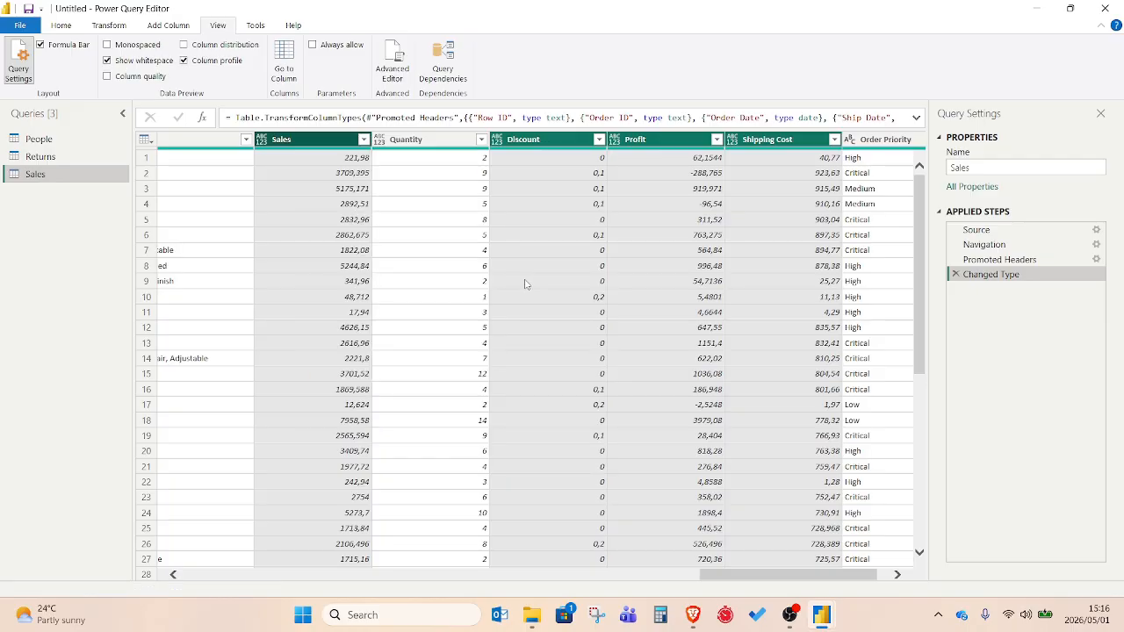
Step: Review the column statistics of the Shipping Cost, Profit, Discount and Sales columns
{"action": "left_click", "coordinate": [612, 211]}
{"action": "left_click", "coordinate": [744, 141]}
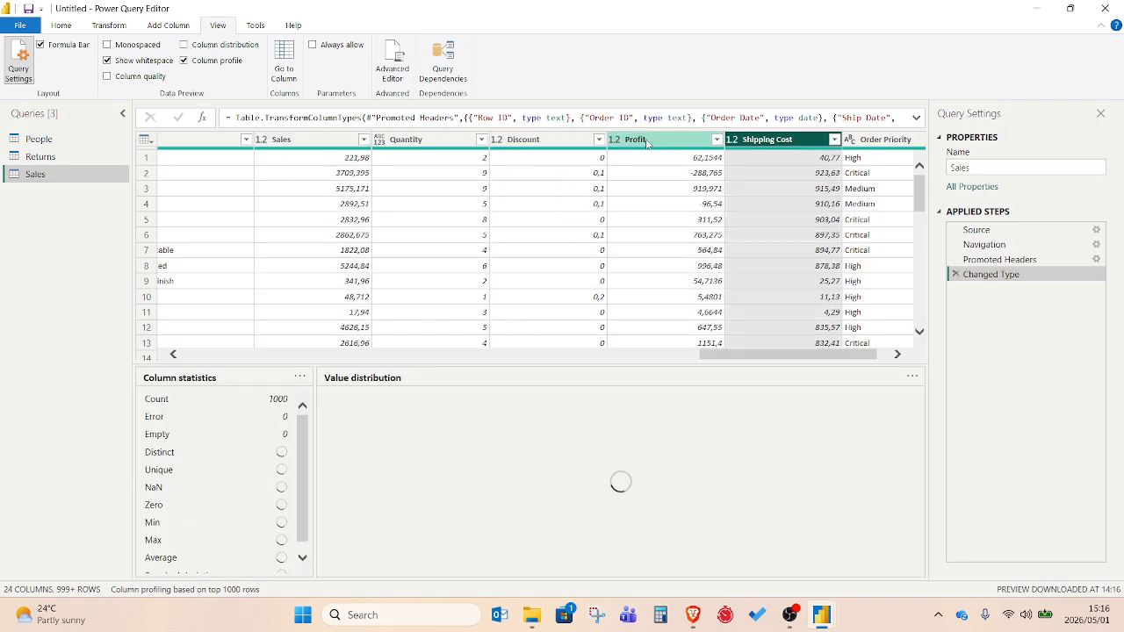
{"action": "left_click", "coordinate": [646, 142]}
{"action": "left_click", "coordinate": [536, 140]}
{"action": "left_click", "coordinate": [305, 142]}
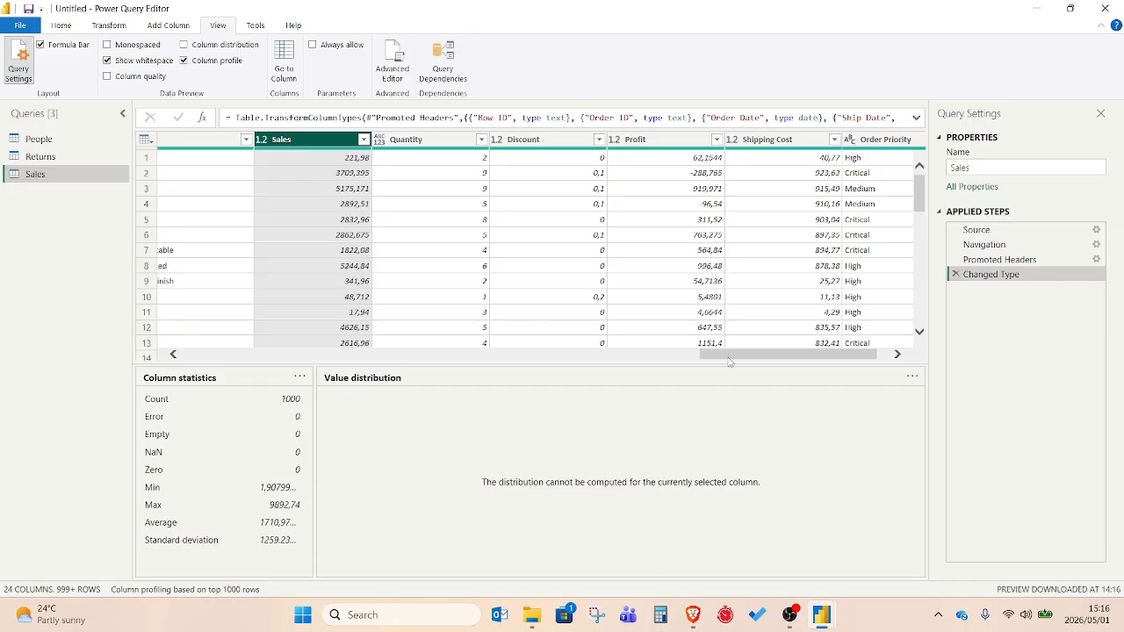
{"action": "scroll", "coordinate": [735, 356], "scroll_direction": "right", "scroll_amount": 1}
{"action": "scroll", "coordinate": [765, 357], "scroll_direction": "left", "scroll_amount": 2}
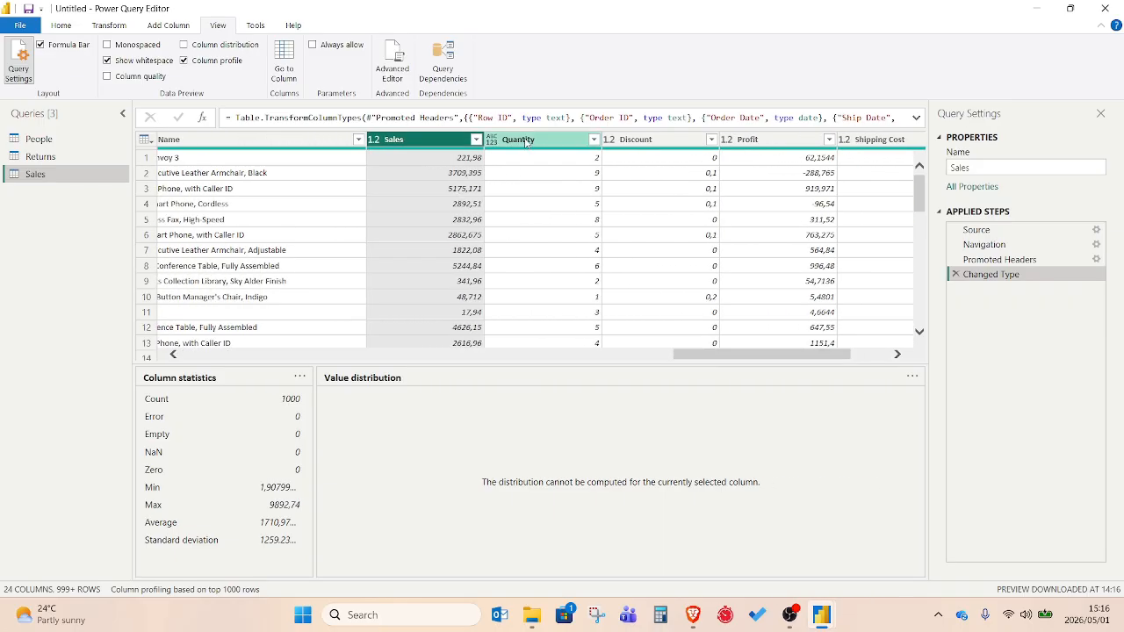
Step: Change the data type of the Quantity column to Whole Number
{"action": "left_click", "coordinate": [526, 142]}
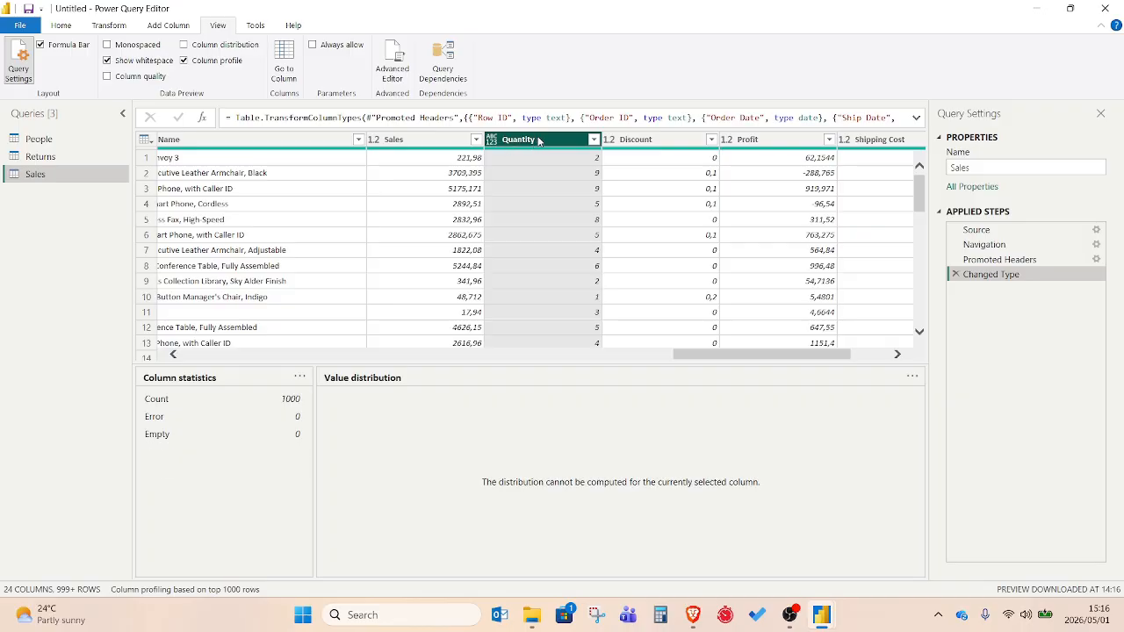
{"action": "right_click", "coordinate": [541, 140]}
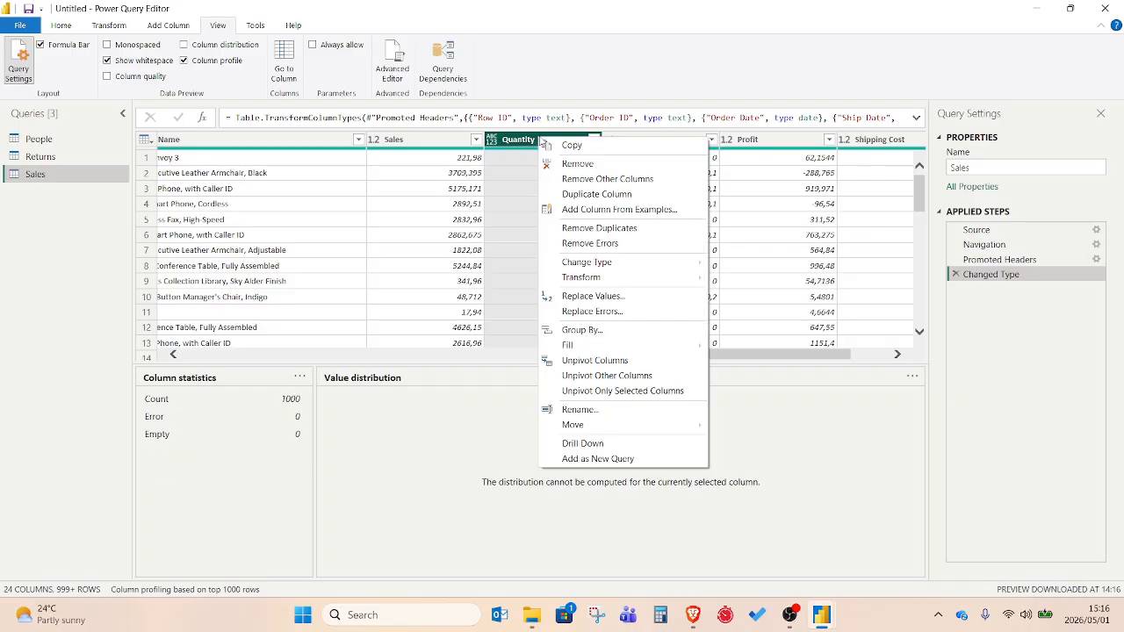
{"action": "mouse_move", "coordinate": [636, 266]}
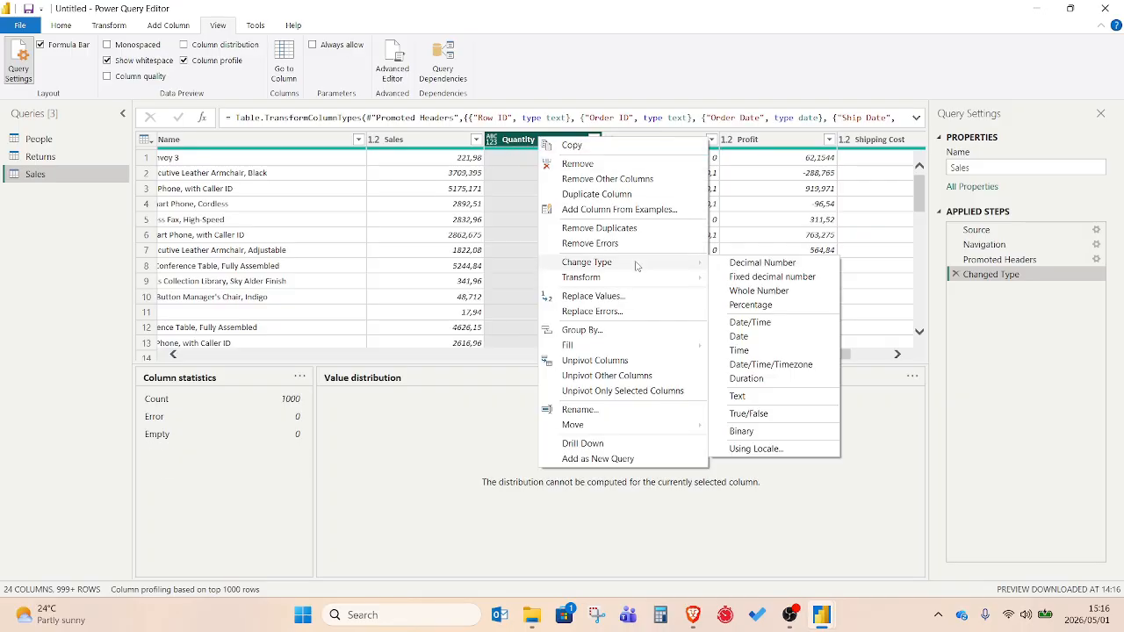
{"action": "left_click", "coordinate": [769, 293]}
{"action": "left_click", "coordinate": [542, 218]}
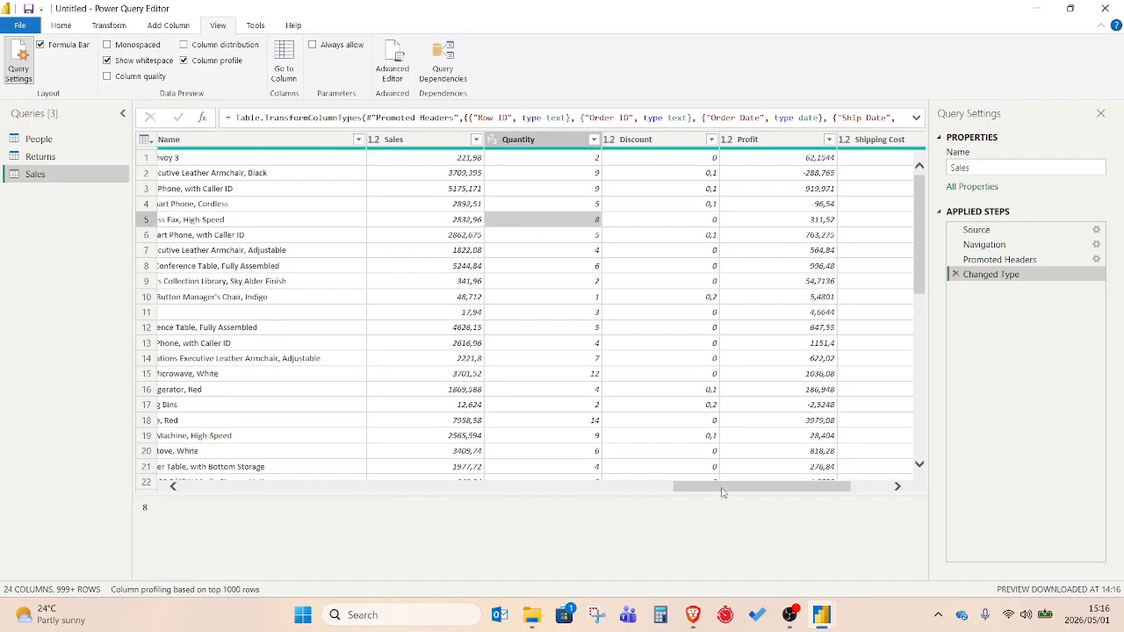
Step: Examine individual Postal Code cells in the first rows of the table
{"action": "left_click_drag", "start_coordinate": [724, 489], "coordinate": [275, 531]}
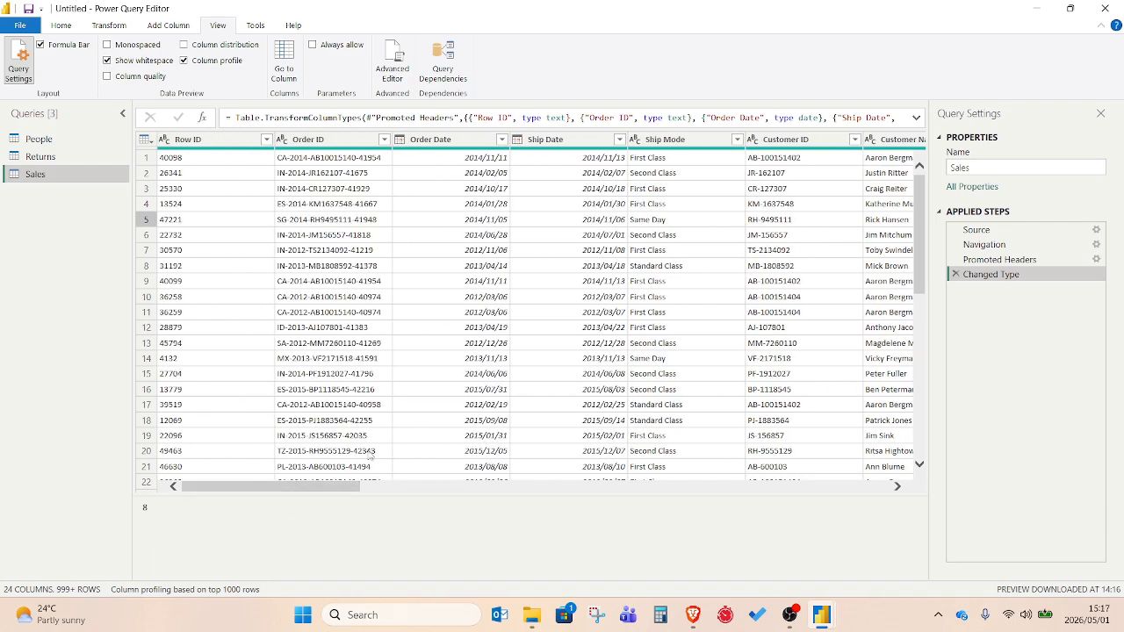
{"action": "left_click_drag", "start_coordinate": [231, 490], "coordinate": [400, 484]}
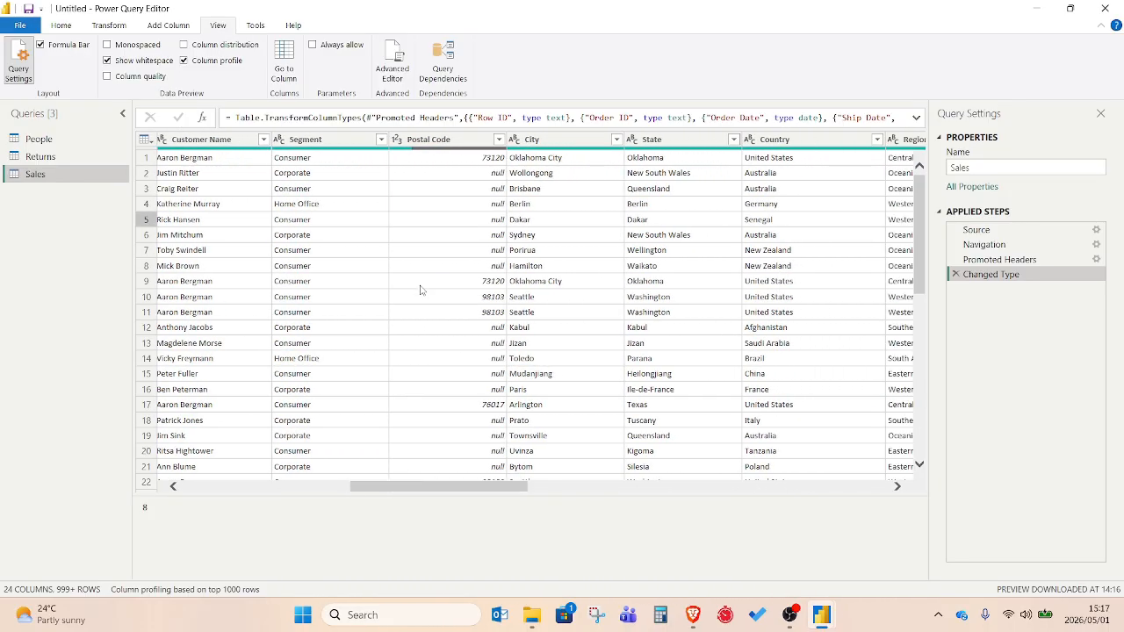
{"action": "left_click", "coordinate": [453, 178]}
{"action": "left_click", "coordinate": [445, 190]}
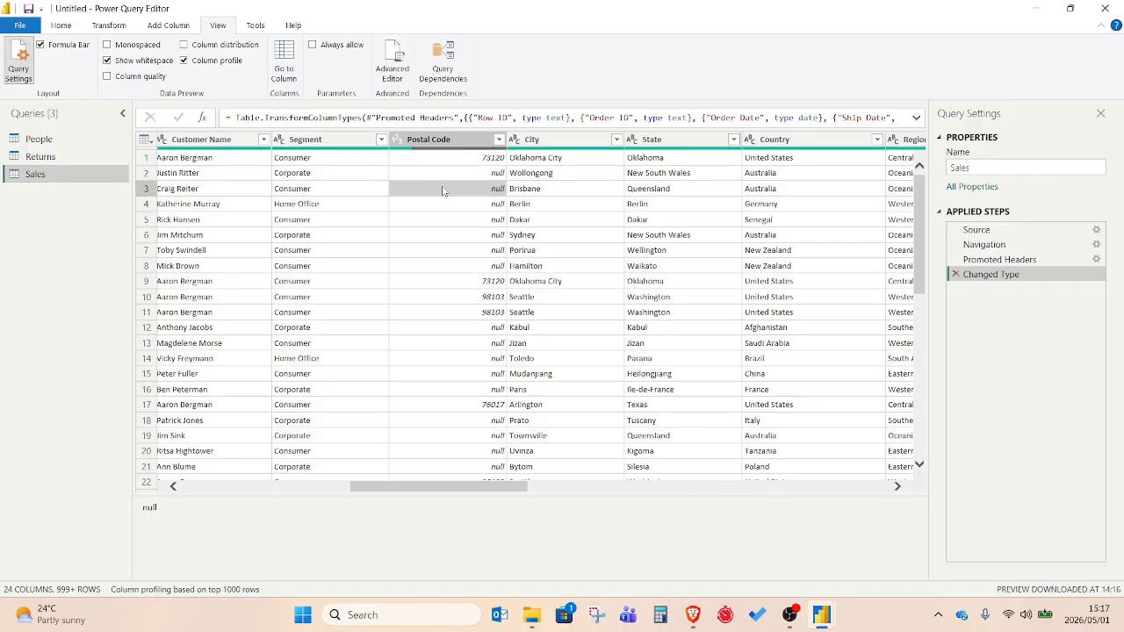
{"action": "left_click", "coordinate": [441, 207]}
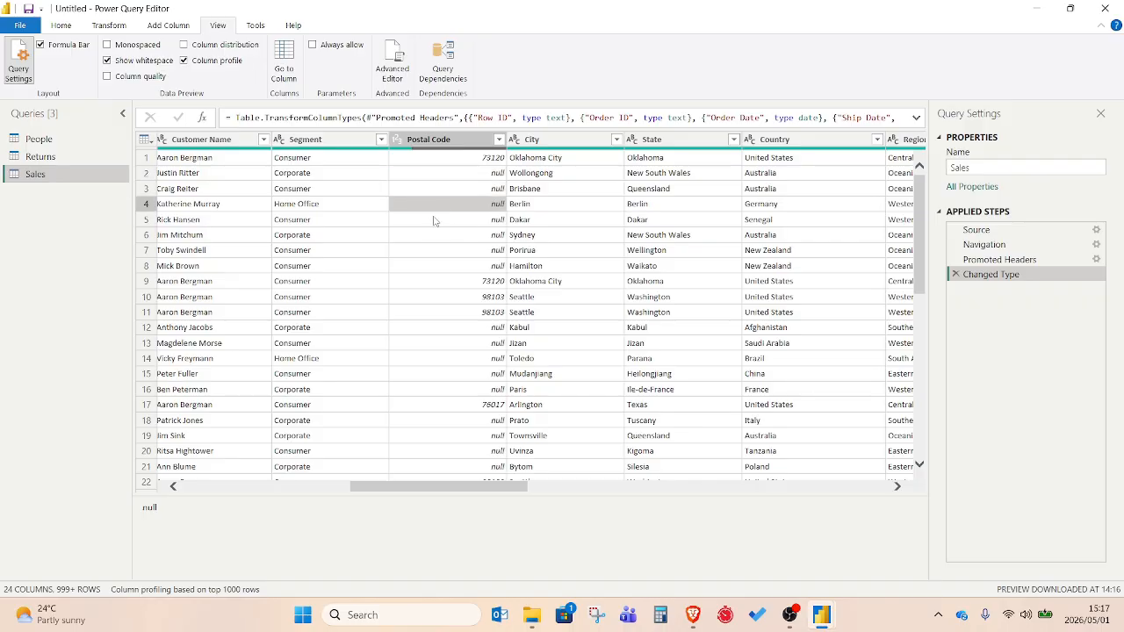
{"action": "left_click", "coordinate": [430, 221]}
{"action": "left_click", "coordinate": [431, 237]}
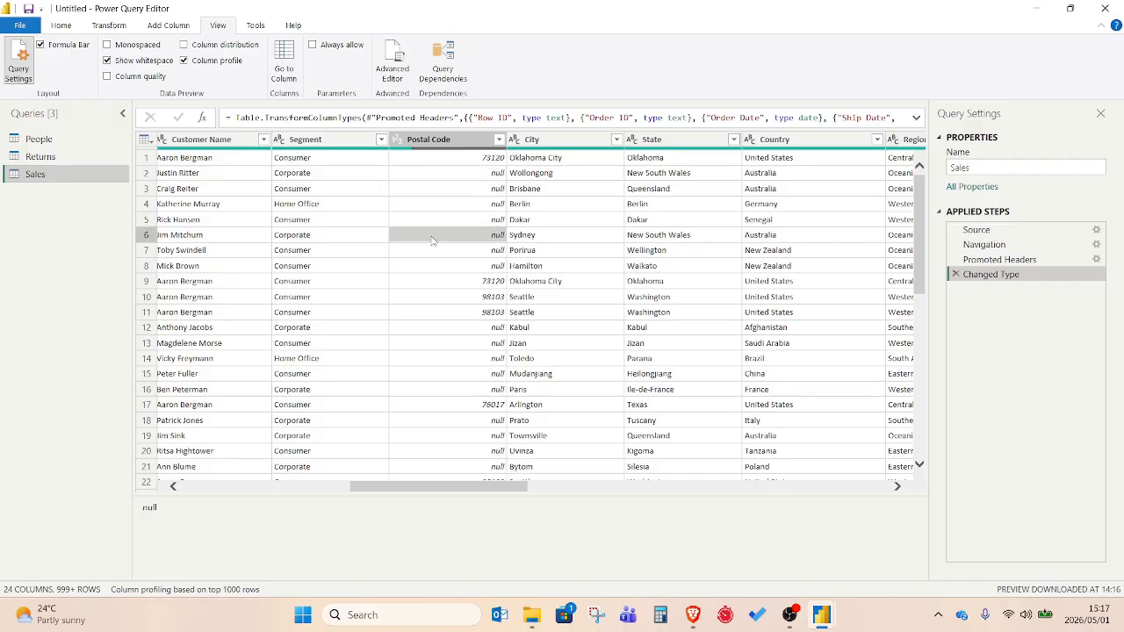
{"action": "left_click", "coordinate": [434, 253]}
{"action": "left_click", "coordinate": [433, 269]}
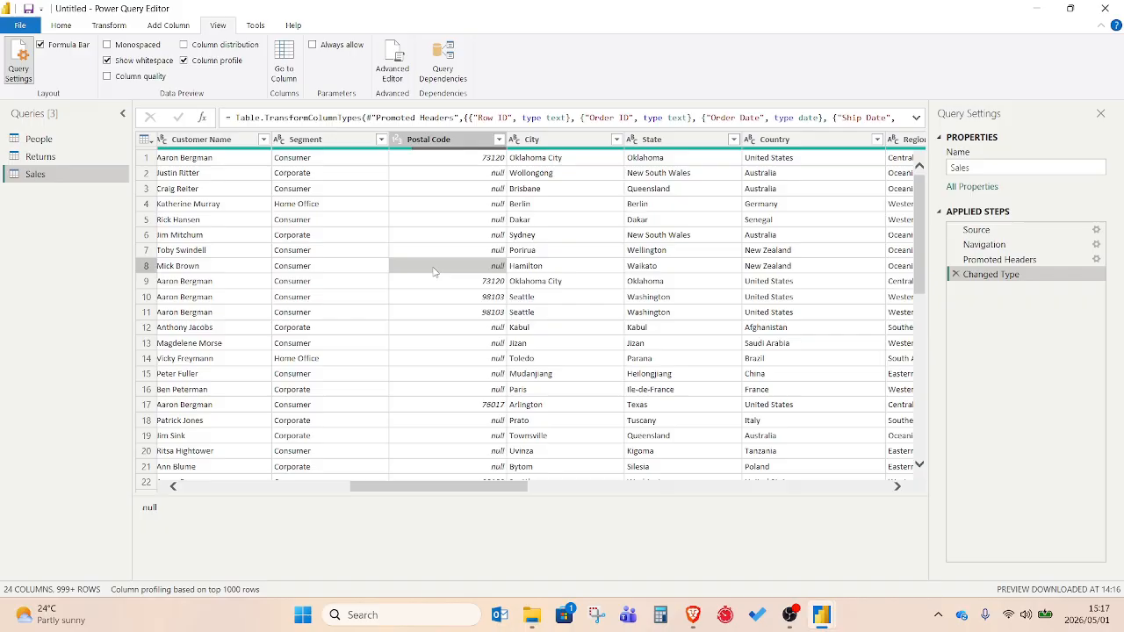
{"action": "left_click", "coordinate": [449, 175]}
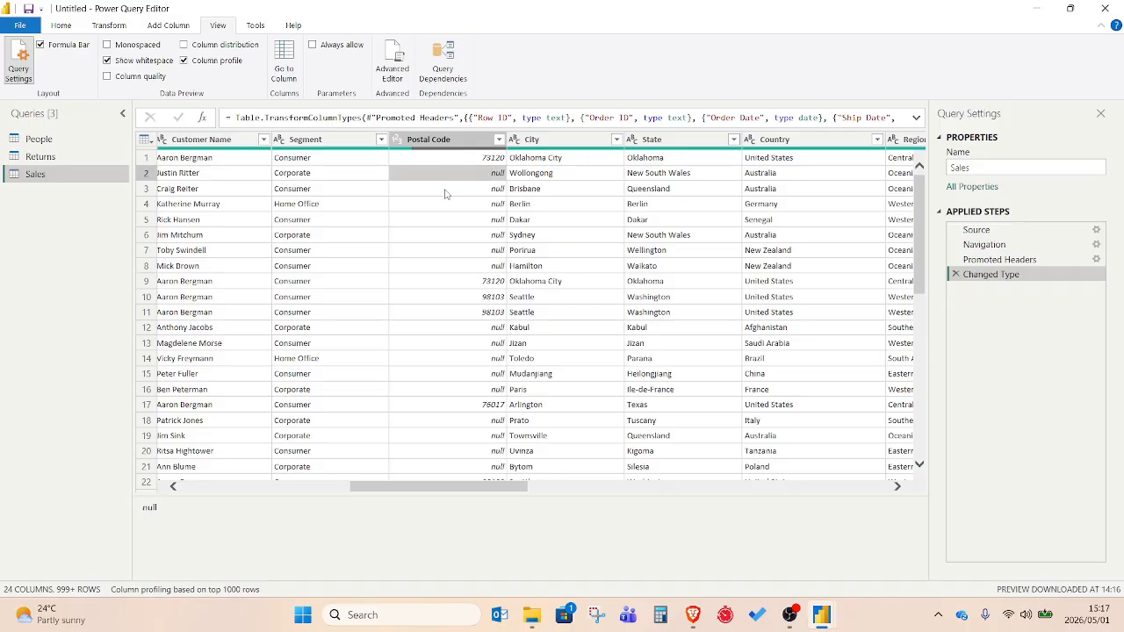
Step: Review the Postal Code column's individual cells and its column statistics
{"action": "left_click", "coordinate": [445, 192]}
{"action": "left_click", "coordinate": [445, 179]}
{"action": "left_click", "coordinate": [445, 208]}
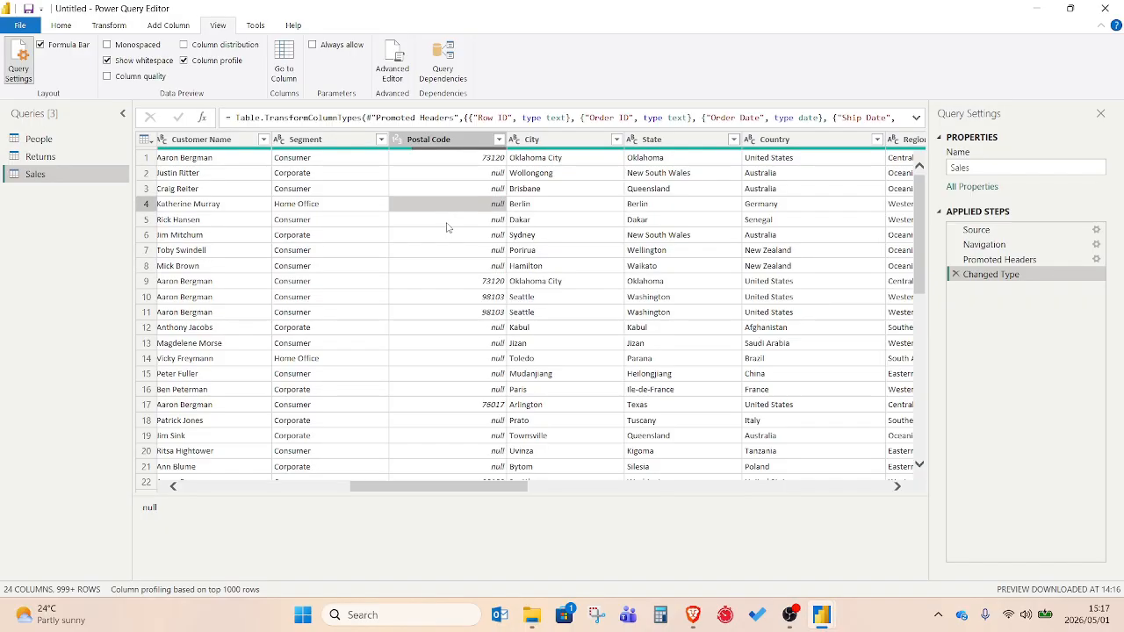
{"action": "left_click", "coordinate": [446, 222]}
{"action": "left_click", "coordinate": [441, 235]}
{"action": "left_click", "coordinate": [447, 251]}
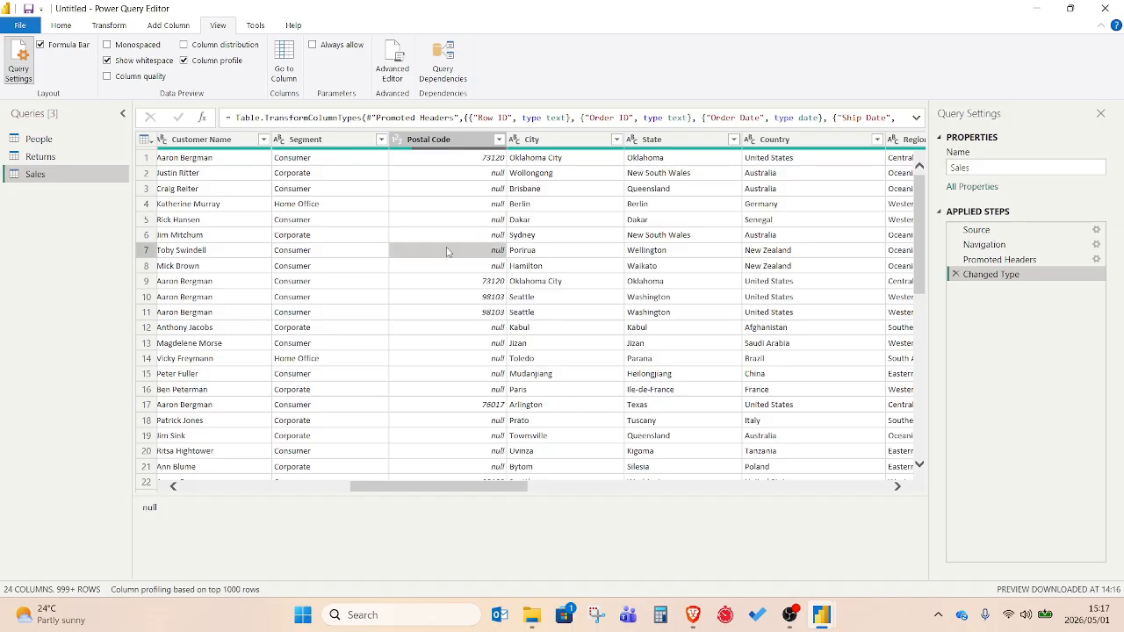
{"action": "left_click", "coordinate": [448, 266]}
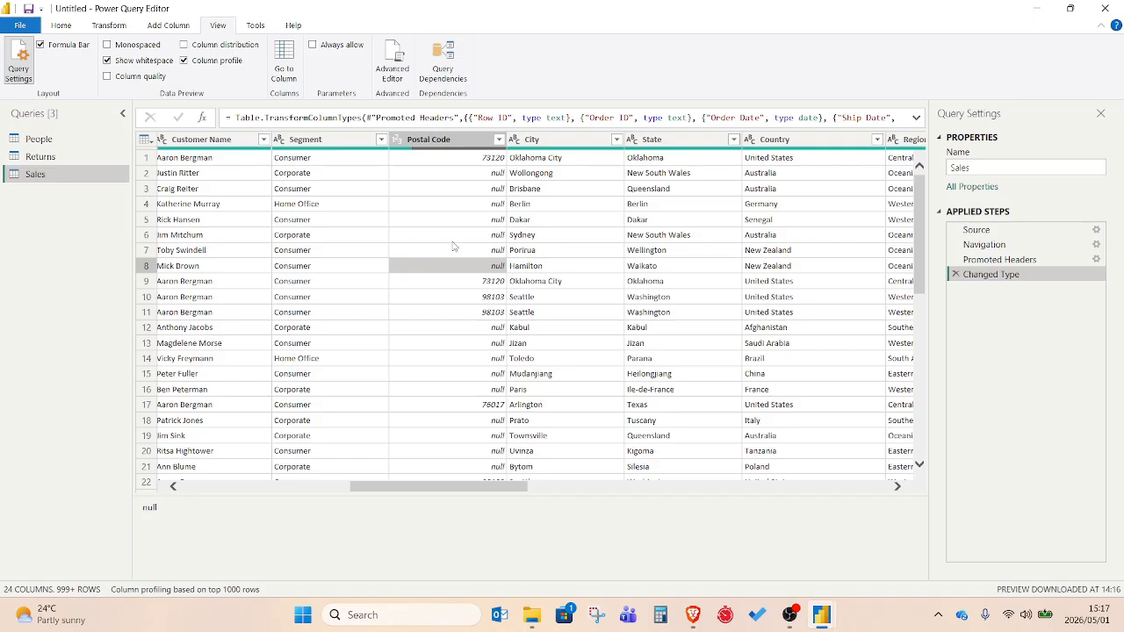
{"action": "left_click", "coordinate": [446, 142]}
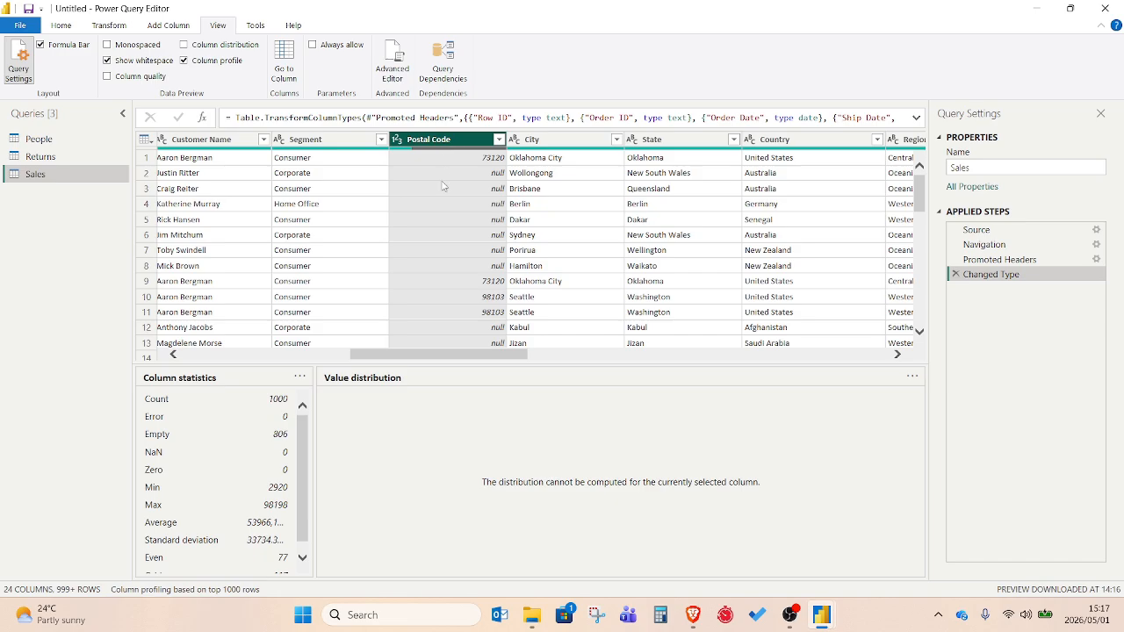
{"action": "left_click", "coordinate": [441, 179]}
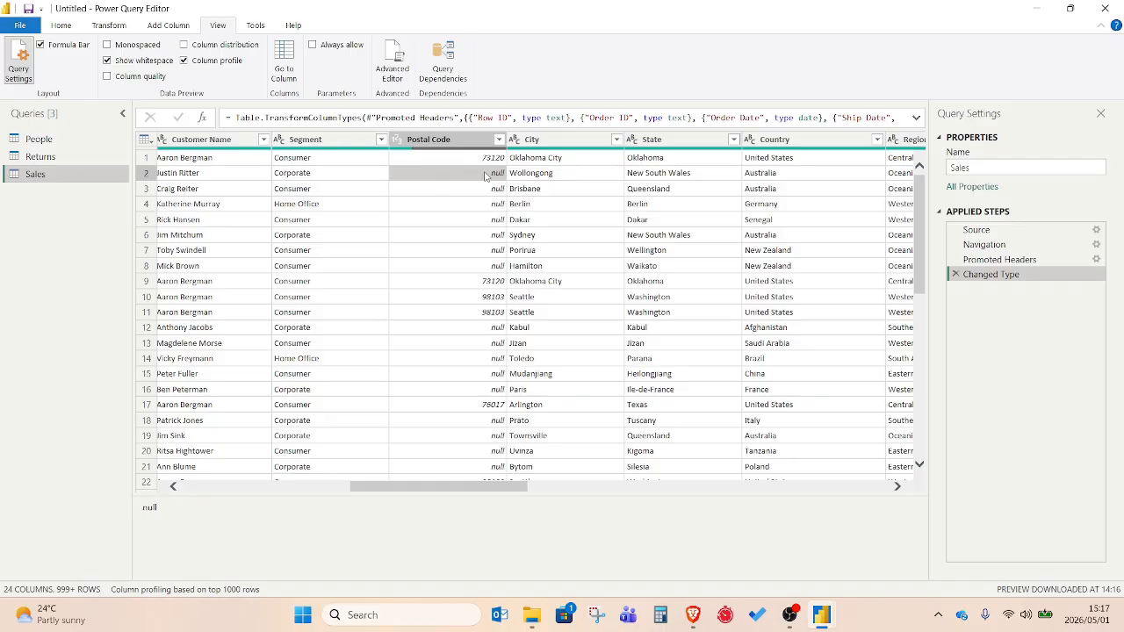
Step: Remove the Postal Code column from the Sales query
{"action": "left_click", "coordinate": [445, 138]}
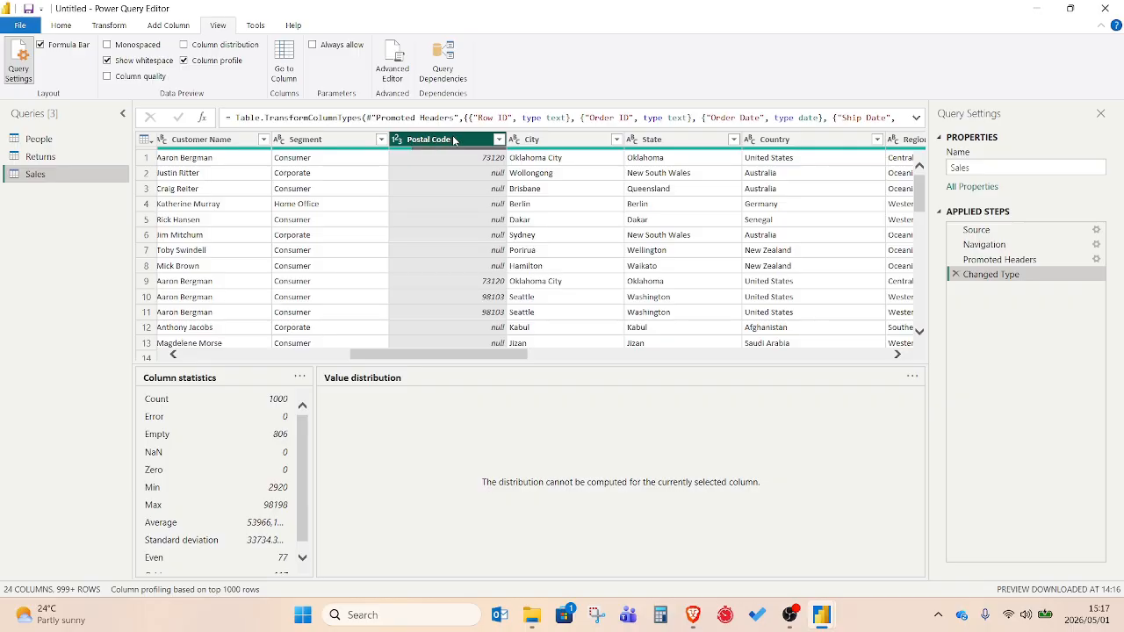
{"action": "right_click", "coordinate": [453, 141]}
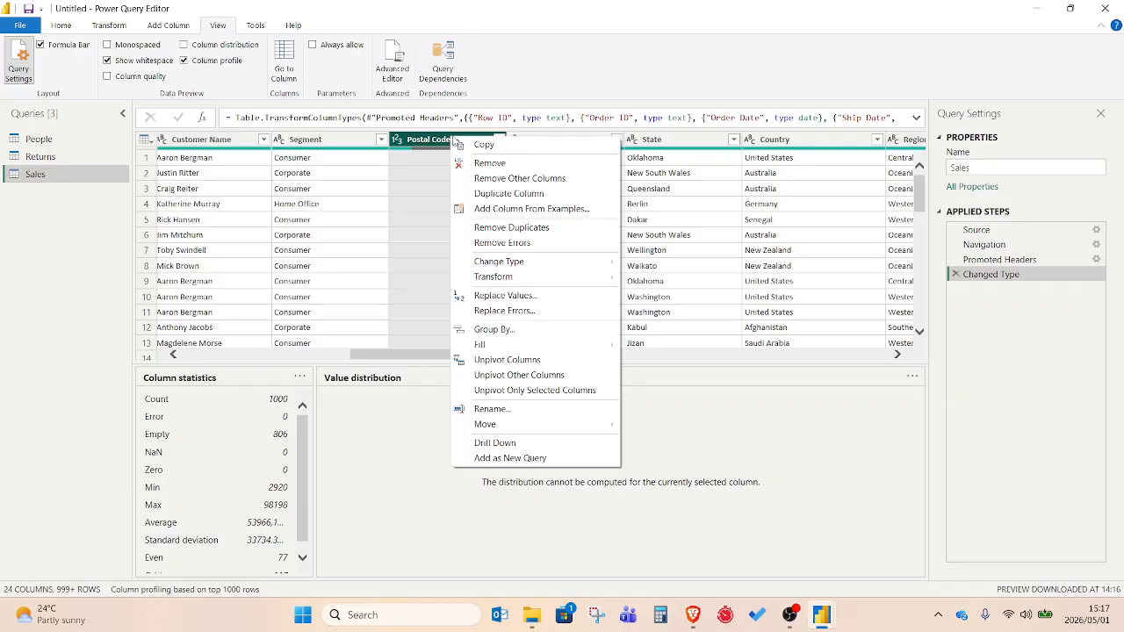
{"action": "left_click", "coordinate": [482, 164]}
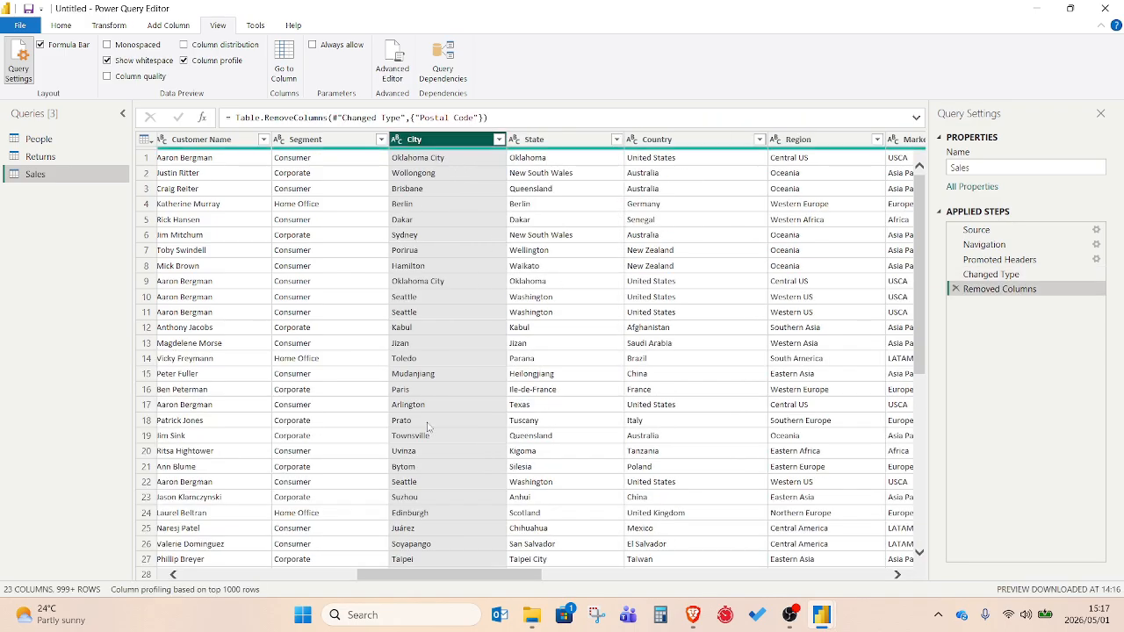
Step: Remove the Row ID column from the Sales query
{"action": "left_click_drag", "start_coordinate": [435, 575], "coordinate": [264, 580]}
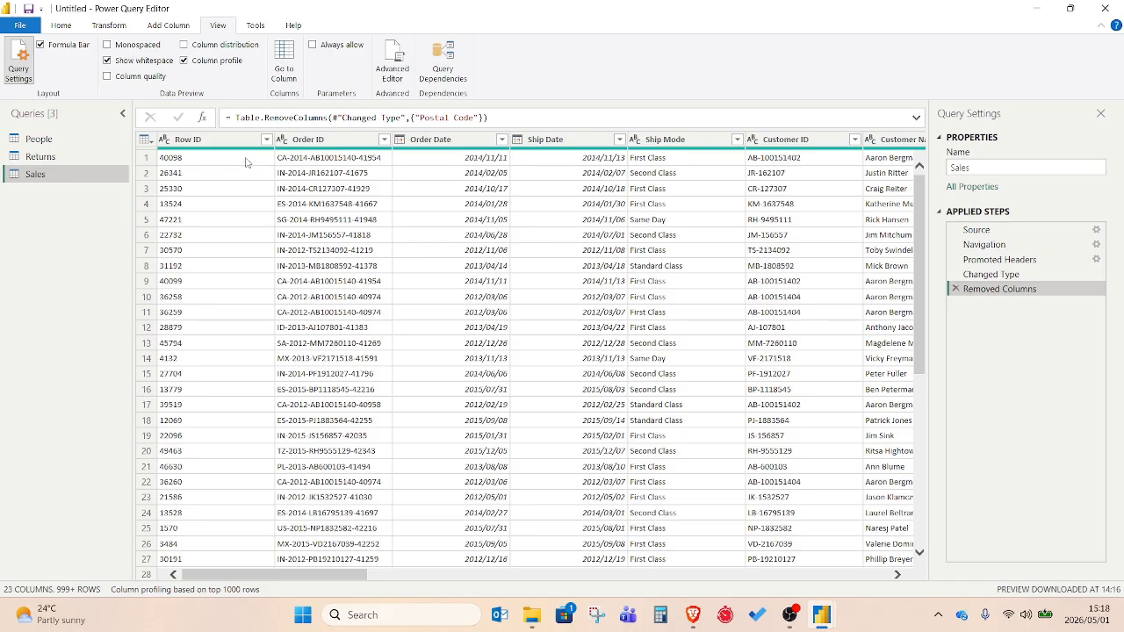
{"action": "left_click", "coordinate": [209, 142]}
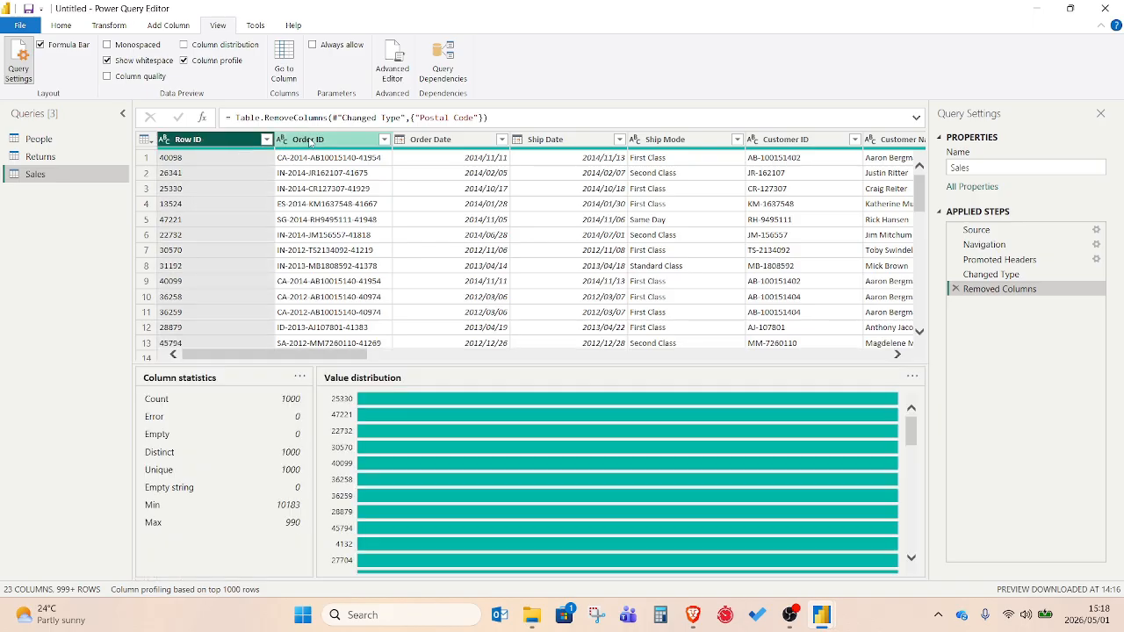
{"action": "left_click", "coordinate": [312, 142]}
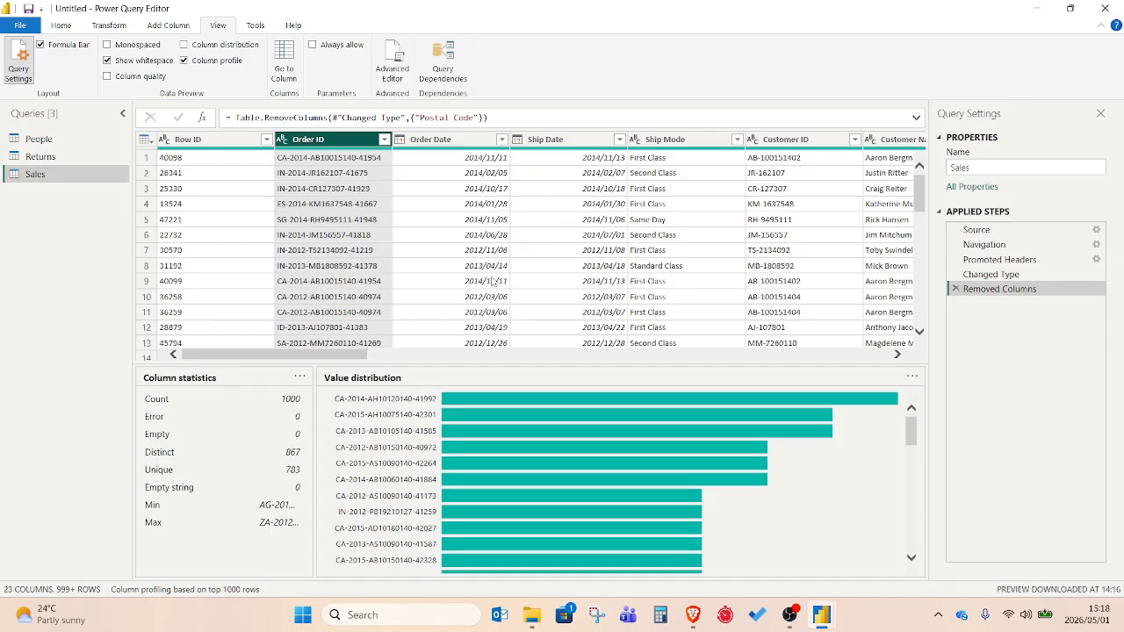
{"action": "left_click", "coordinate": [186, 143]}
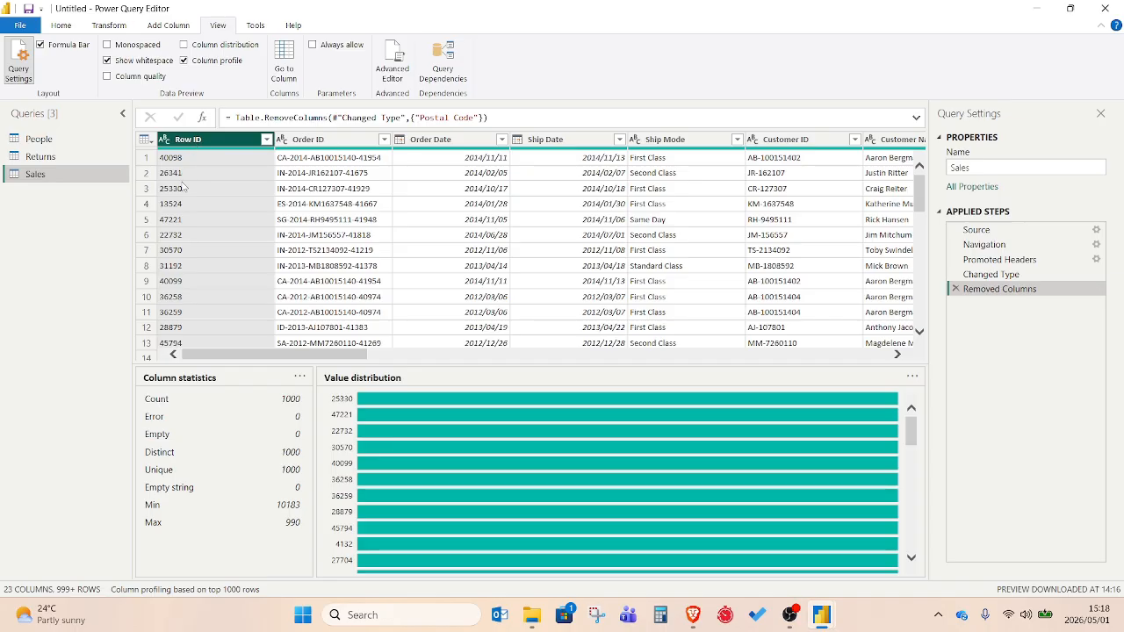
{"action": "right_click", "coordinate": [205, 142]}
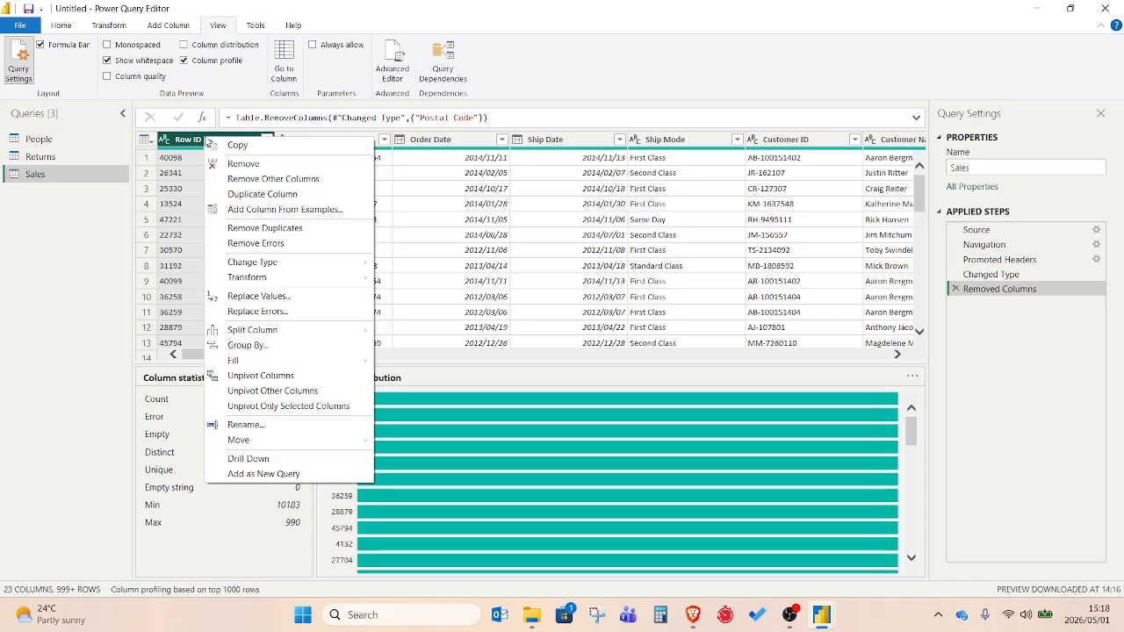
{"action": "left_click", "coordinate": [237, 166]}
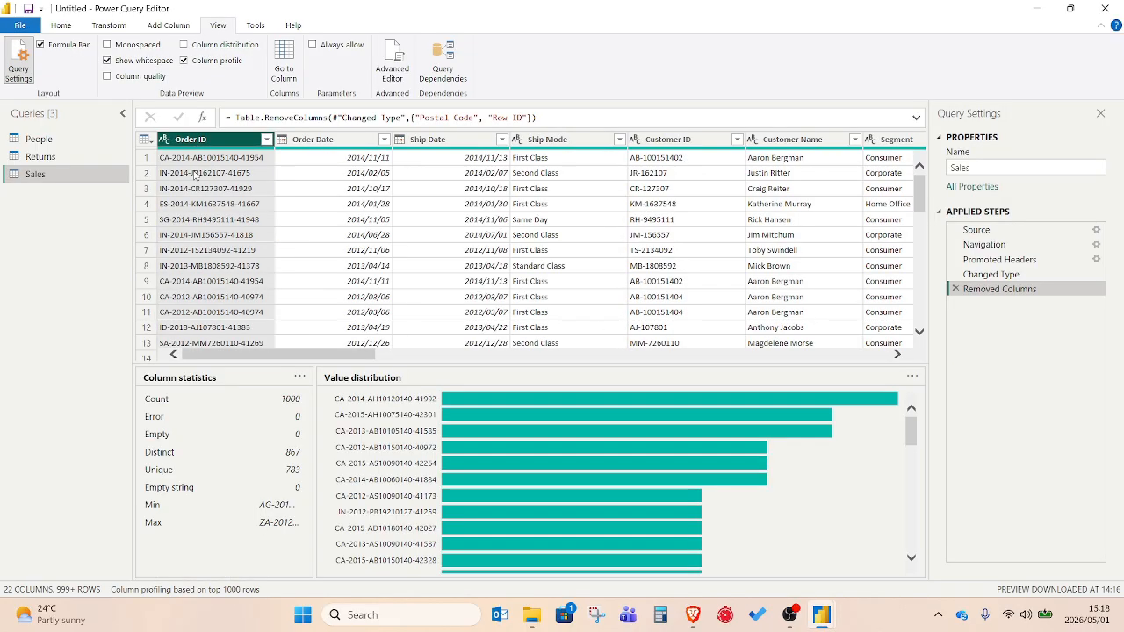
Step: Review the column profiles of the Order ID, Order Date, Ship Date, Customer, Segment, City, State and Country columns
{"action": "left_click", "coordinate": [191, 189]}
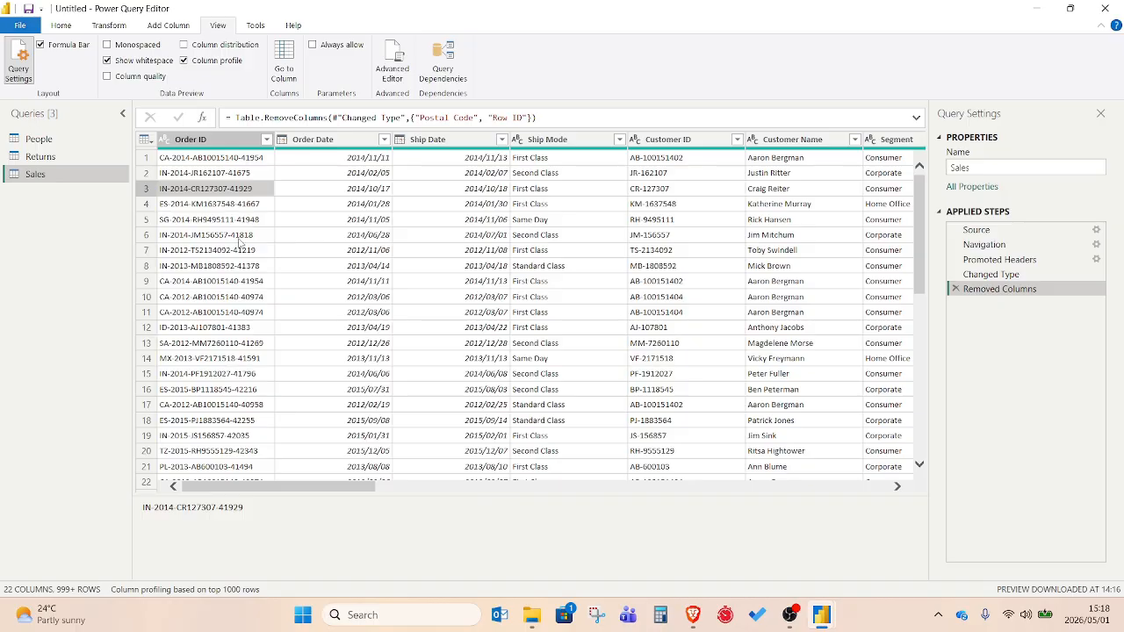
{"action": "left_click", "coordinate": [197, 234]}
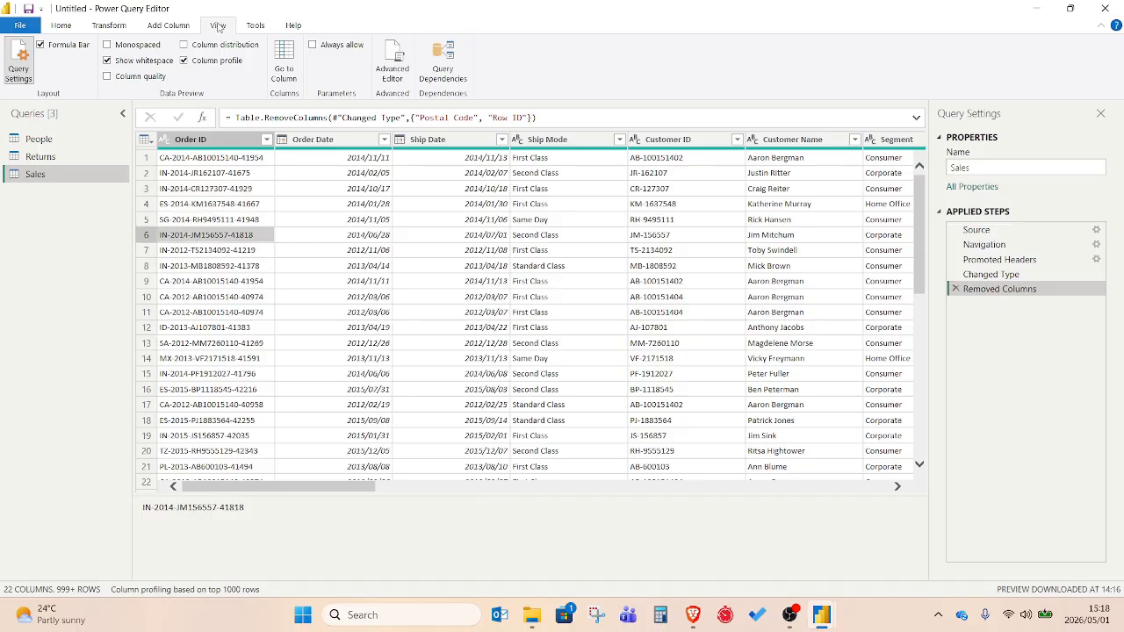
{"action": "left_click", "coordinate": [197, 142]}
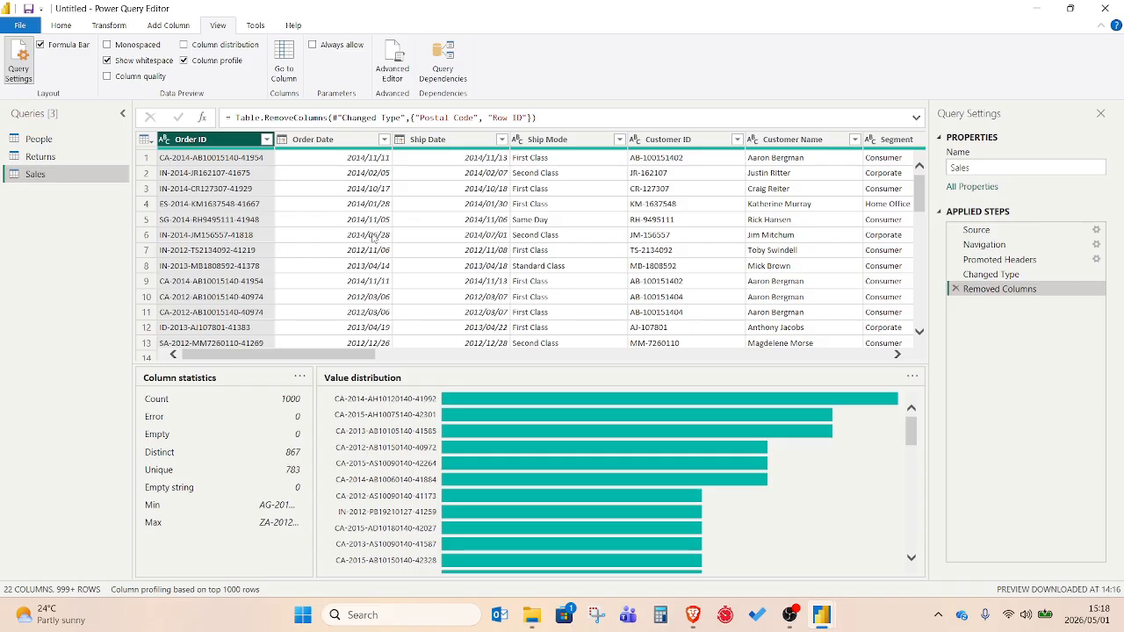
{"action": "left_click", "coordinate": [332, 142]}
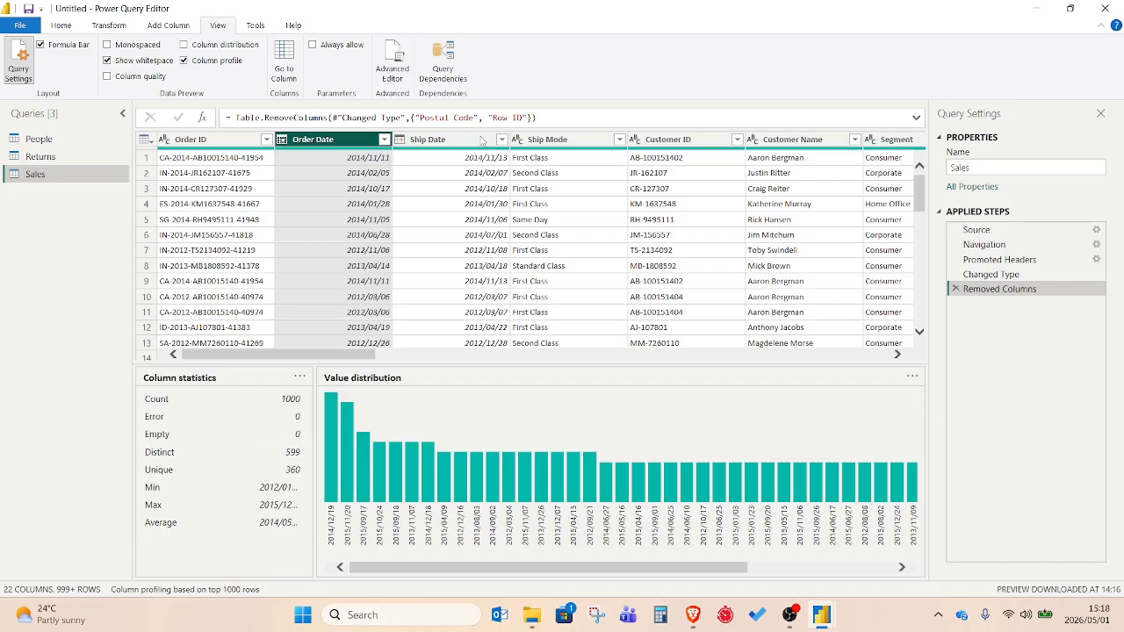
{"action": "left_click", "coordinate": [448, 141]}
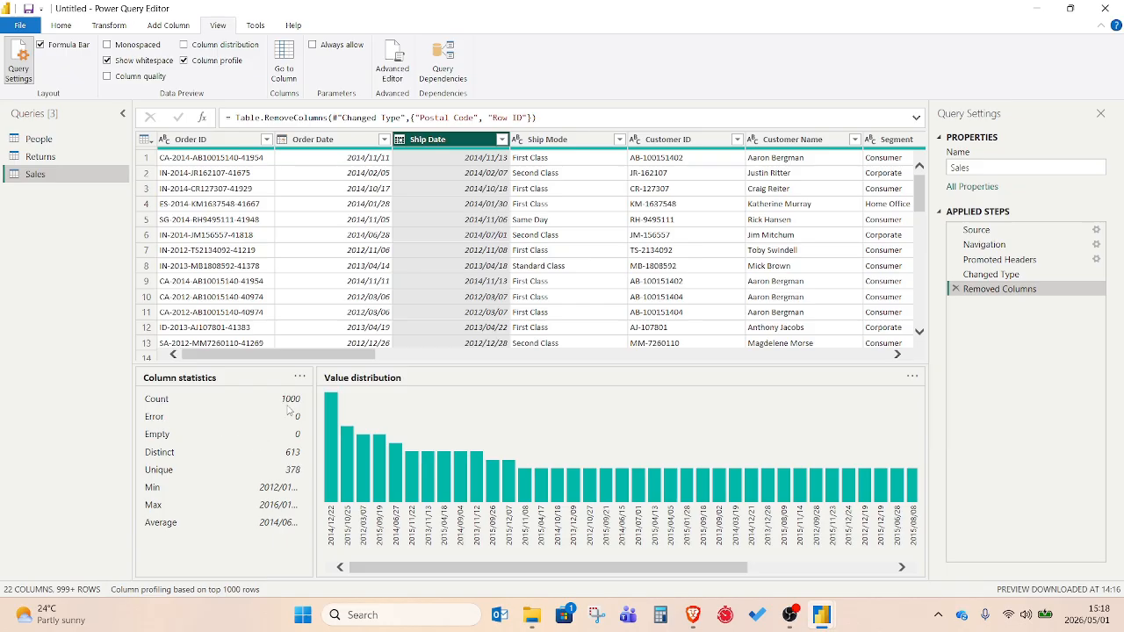
{"action": "left_click_drag", "start_coordinate": [347, 358], "coordinate": [441, 358]}
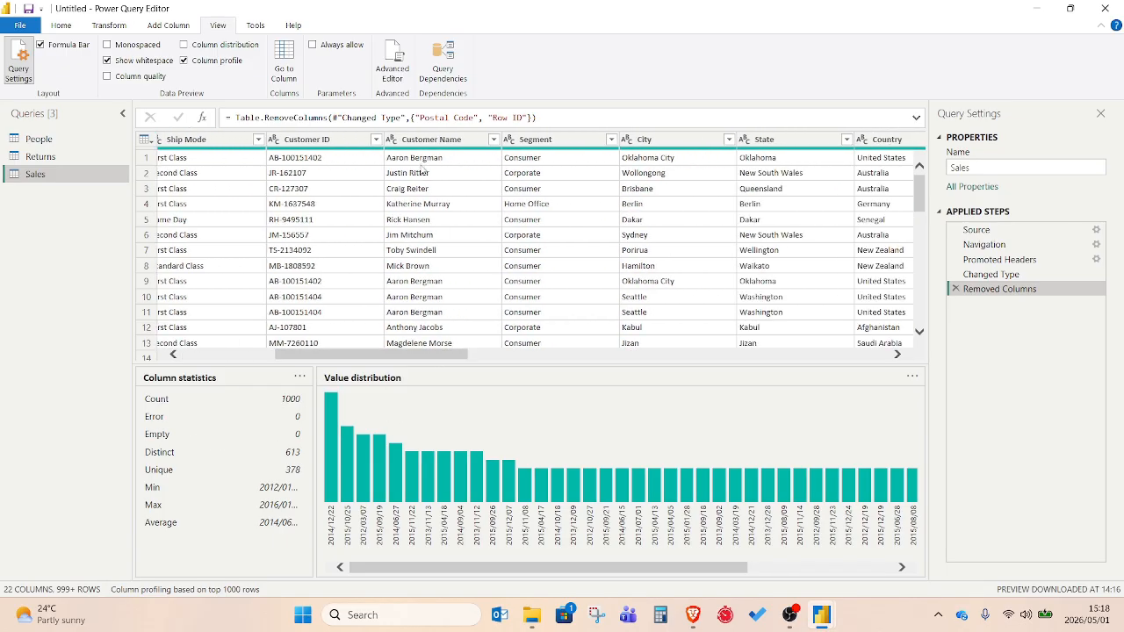
{"action": "left_click", "coordinate": [426, 142]}
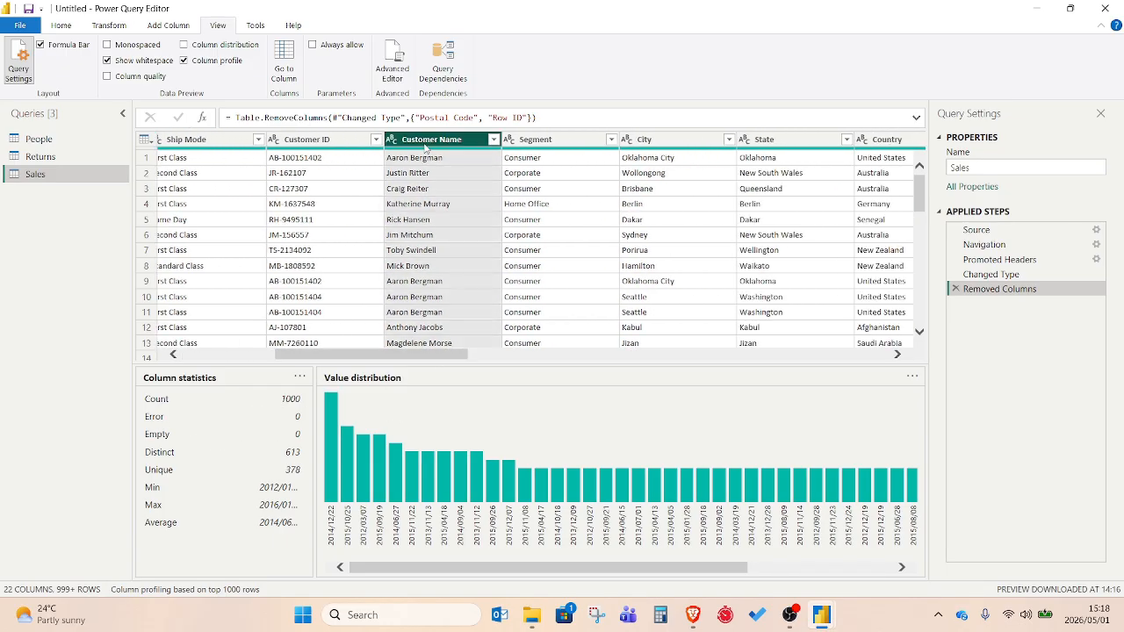
{"action": "left_click", "coordinate": [341, 142]}
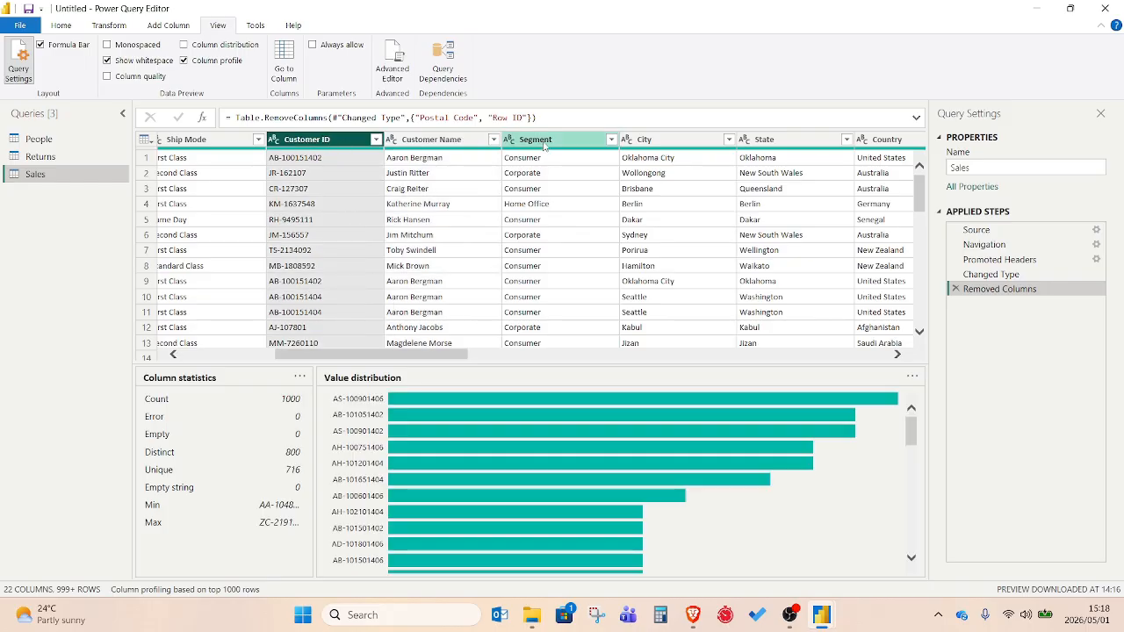
{"action": "left_click", "coordinate": [543, 143]}
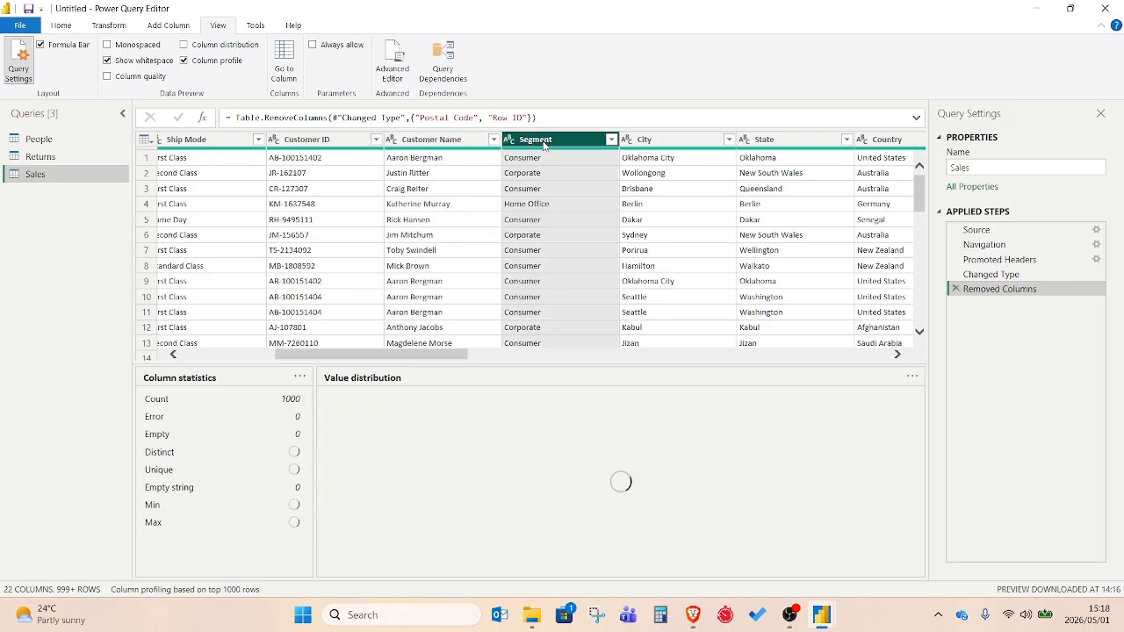
{"action": "left_click", "coordinate": [664, 141]}
{"action": "left_click", "coordinate": [786, 143]}
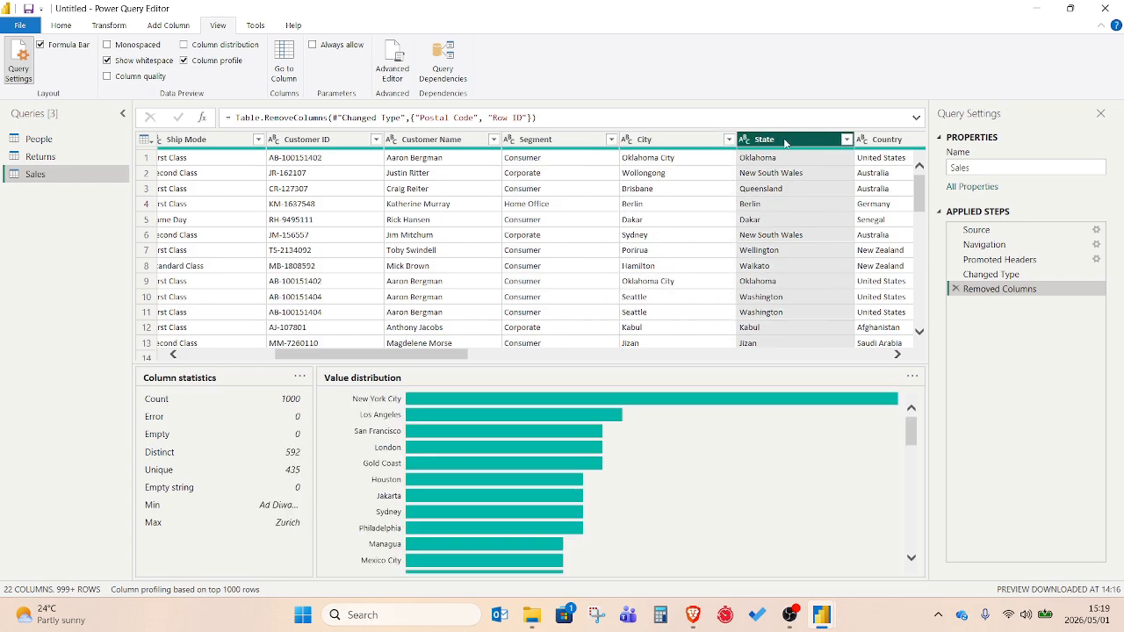
{"action": "left_click", "coordinate": [882, 143]}
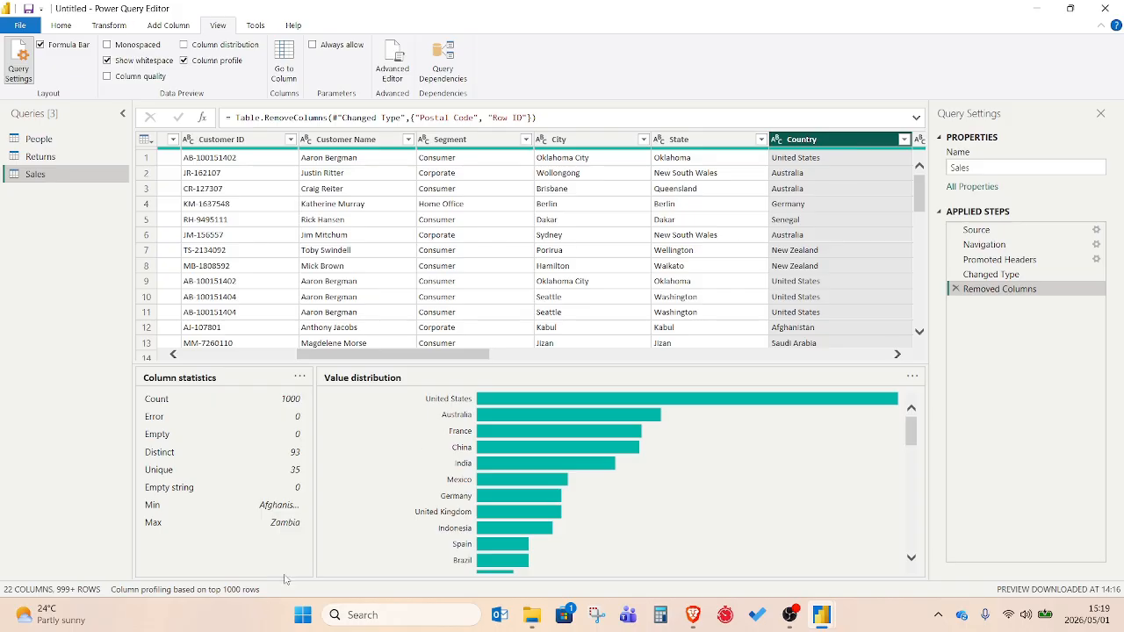
Step: Inspect the Region and Market column profiles and individual Order ID, Order Date and Ship Mode cells
{"action": "scroll", "coordinate": [404, 351], "scroll_direction": "right", "scroll_amount": 5}
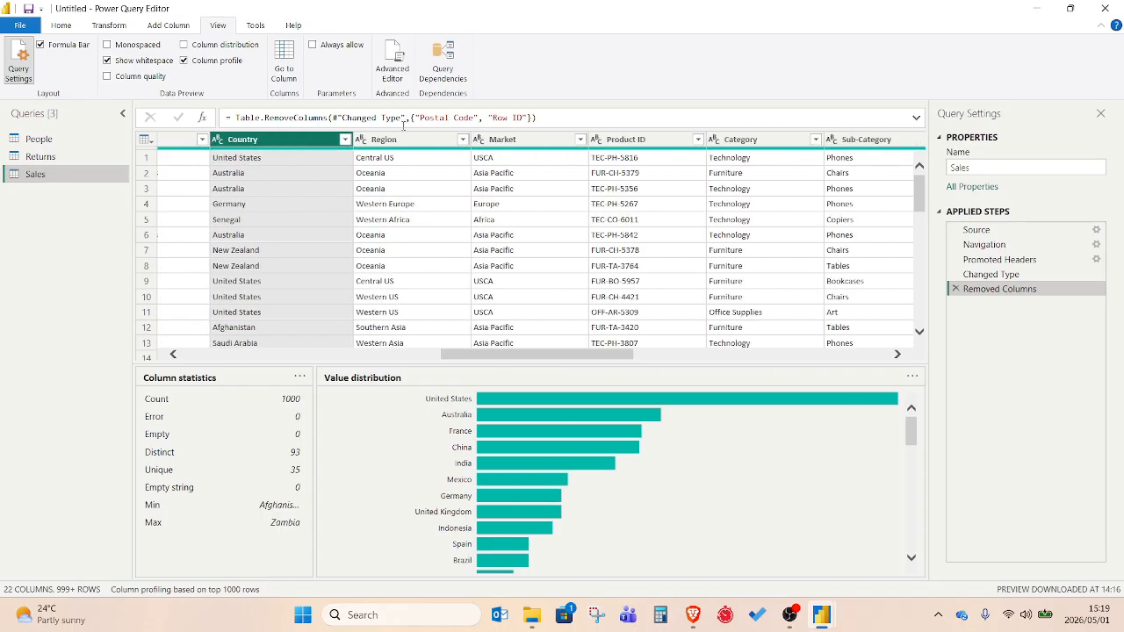
{"action": "left_click", "coordinate": [388, 139]}
{"action": "left_click", "coordinate": [522, 144]}
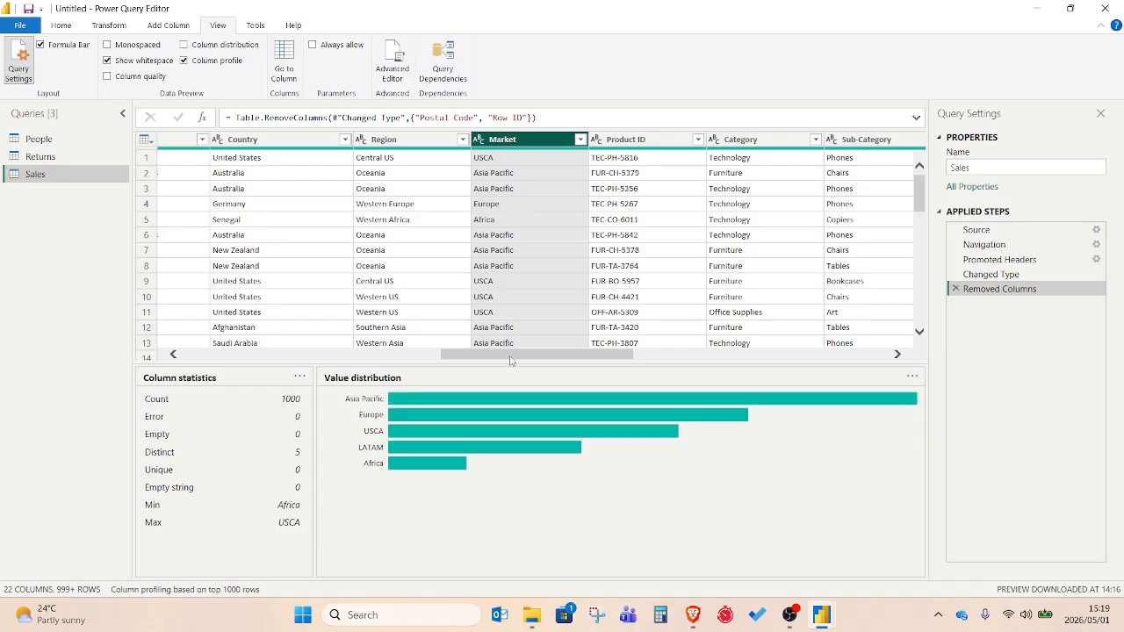
{"action": "left_click_drag", "start_coordinate": [523, 356], "coordinate": [228, 351]}
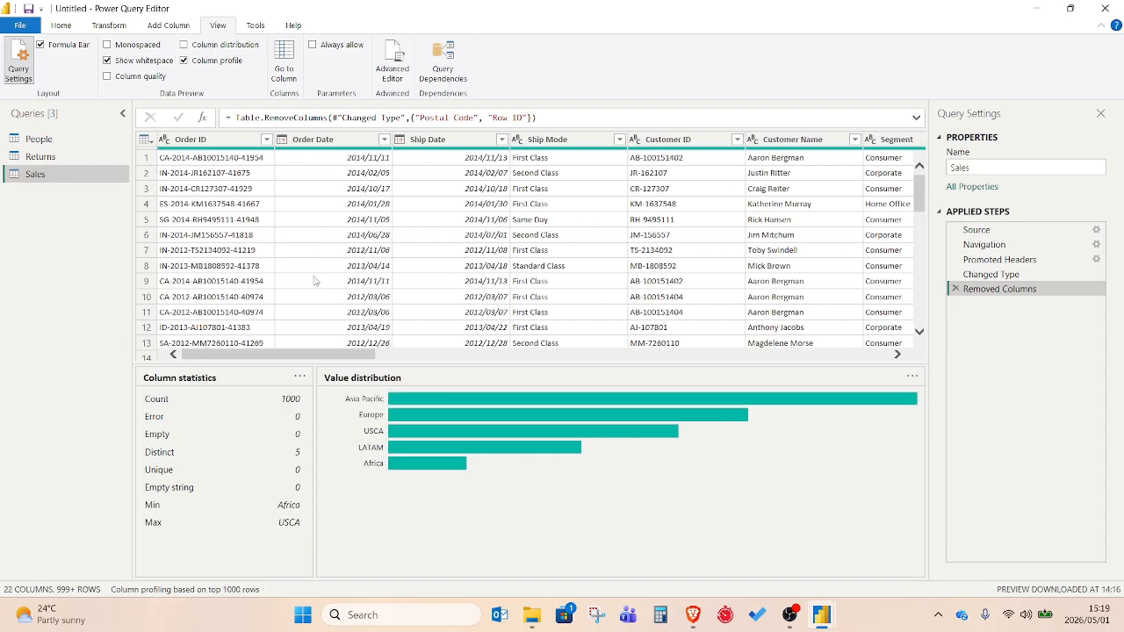
{"action": "left_click", "coordinate": [322, 219]}
{"action": "left_click", "coordinate": [200, 189]}
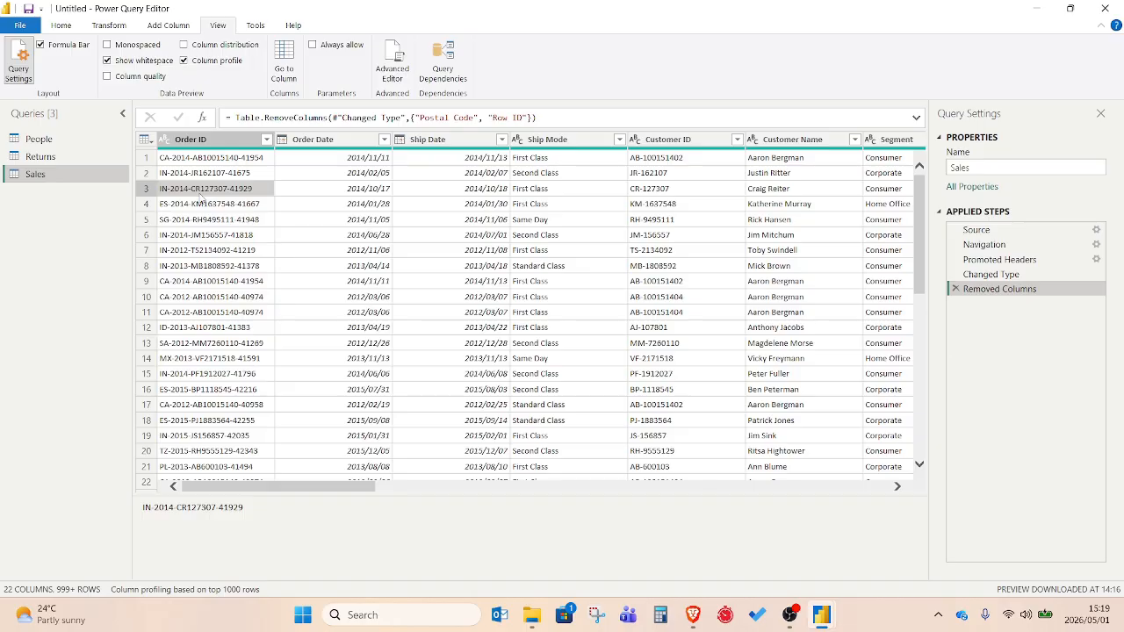
{"action": "left_click", "coordinate": [201, 268]}
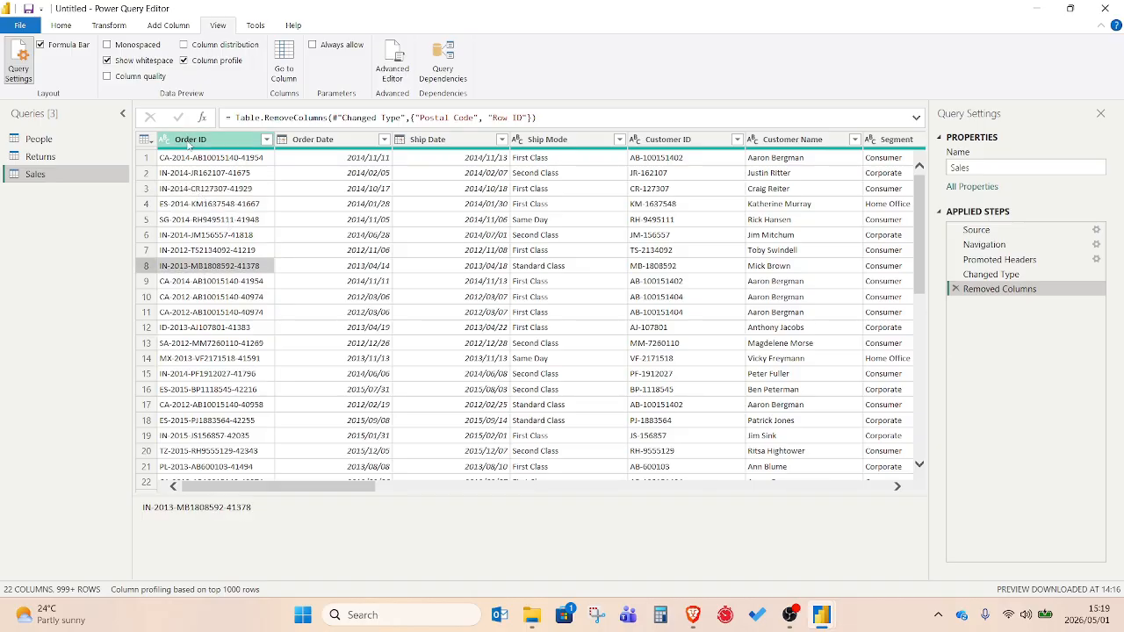
{"action": "left_click", "coordinate": [189, 140]}
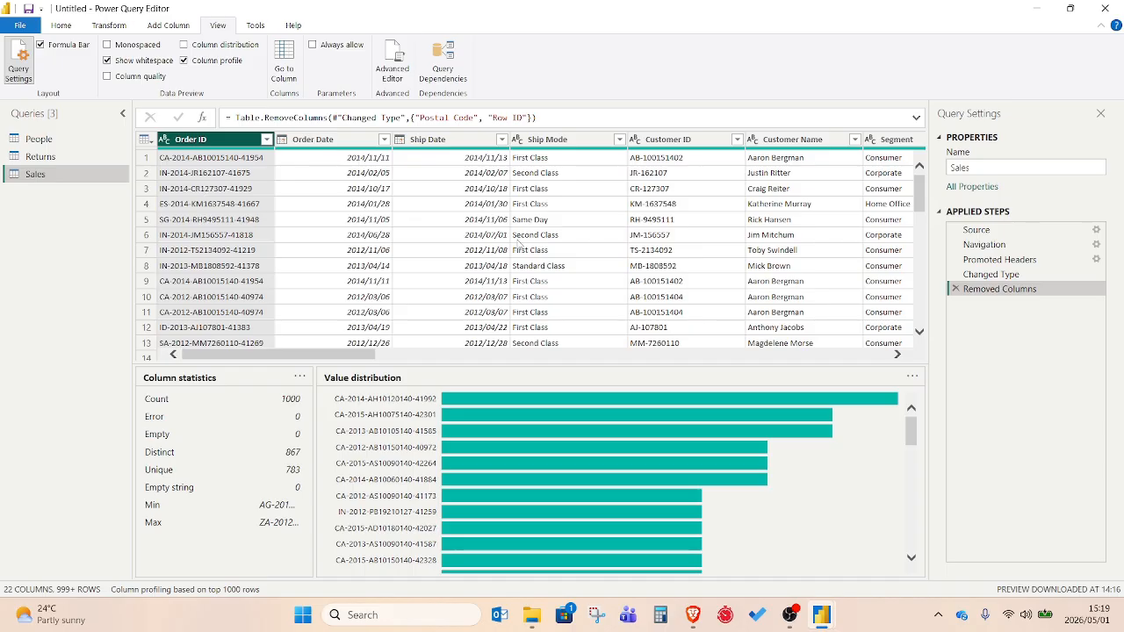
{"action": "left_click", "coordinate": [465, 145]}
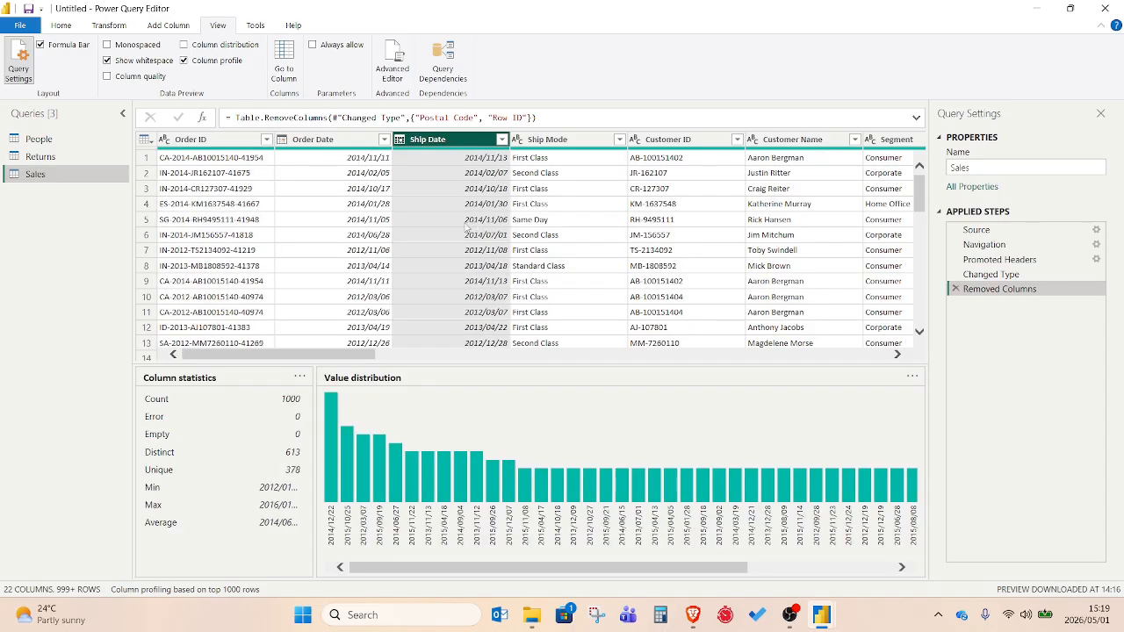
{"action": "left_click", "coordinate": [61, 181]}
{"action": "left_click", "coordinate": [335, 221]}
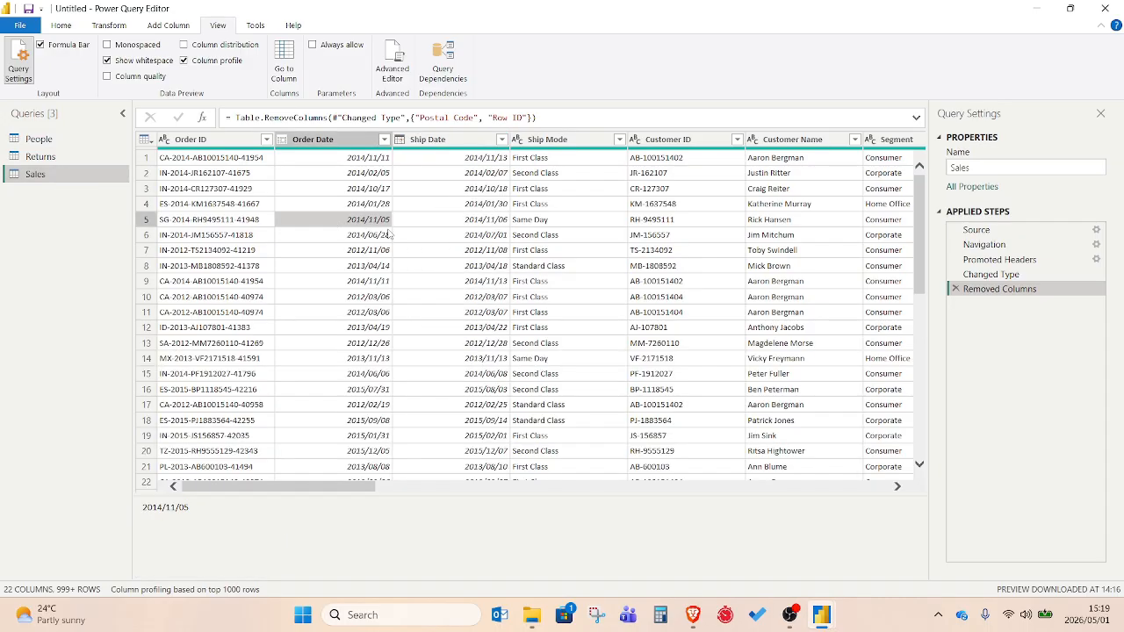
{"action": "left_click", "coordinate": [571, 236]}
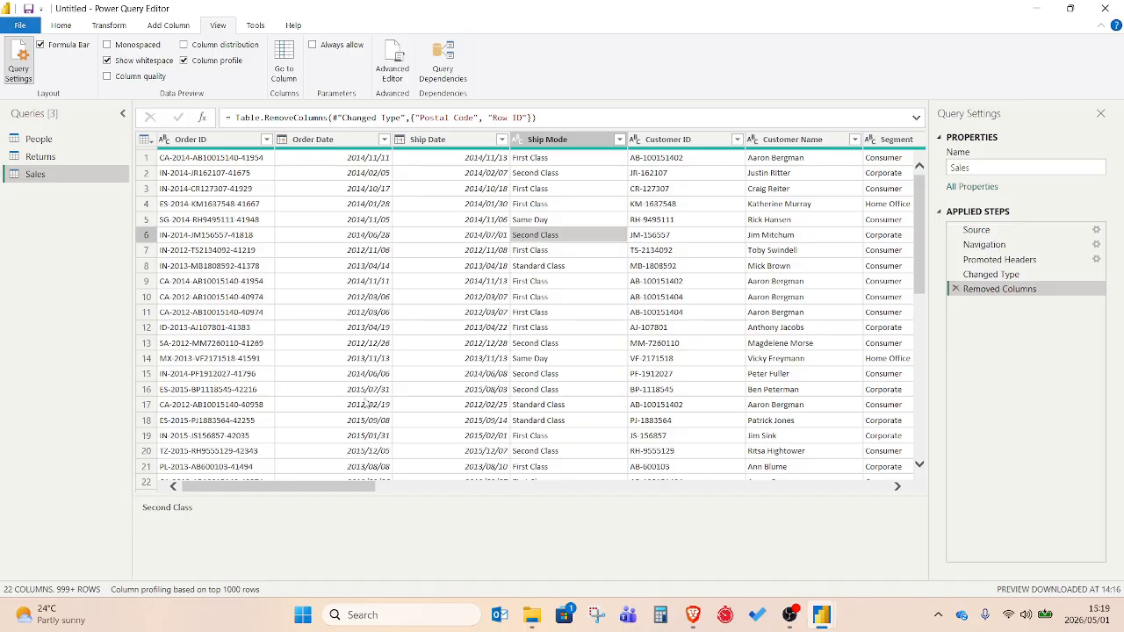
{"action": "left_click_drag", "start_coordinate": [283, 487], "coordinate": [255, 492]}
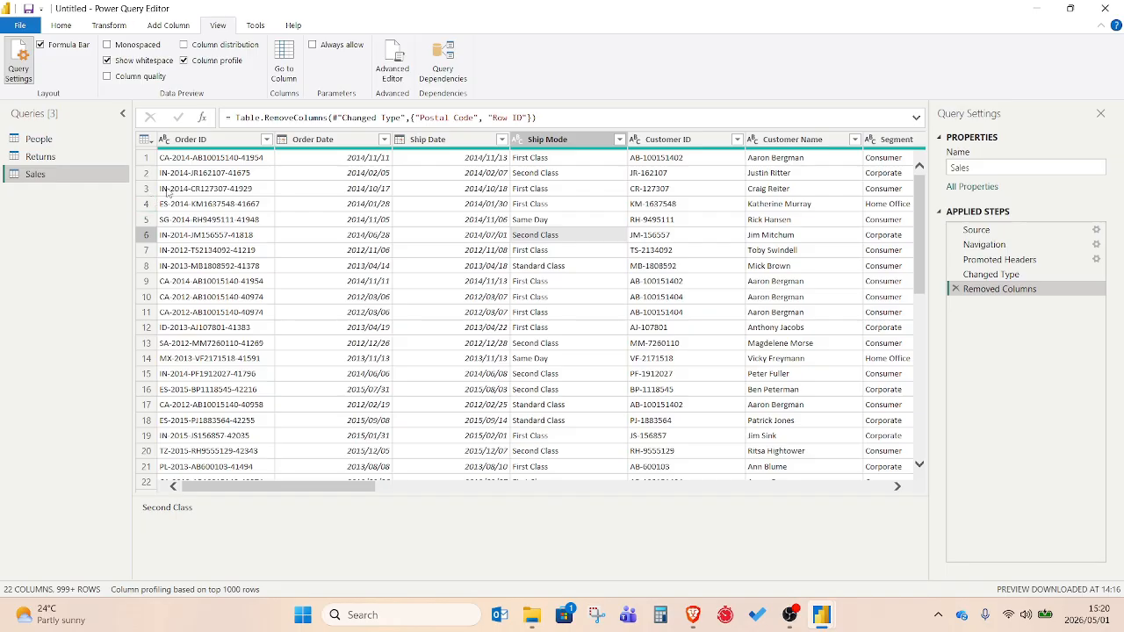
Step: Remove duplicate rows based on the Order ID column in the Sales query
{"action": "left_click", "coordinate": [177, 144]}
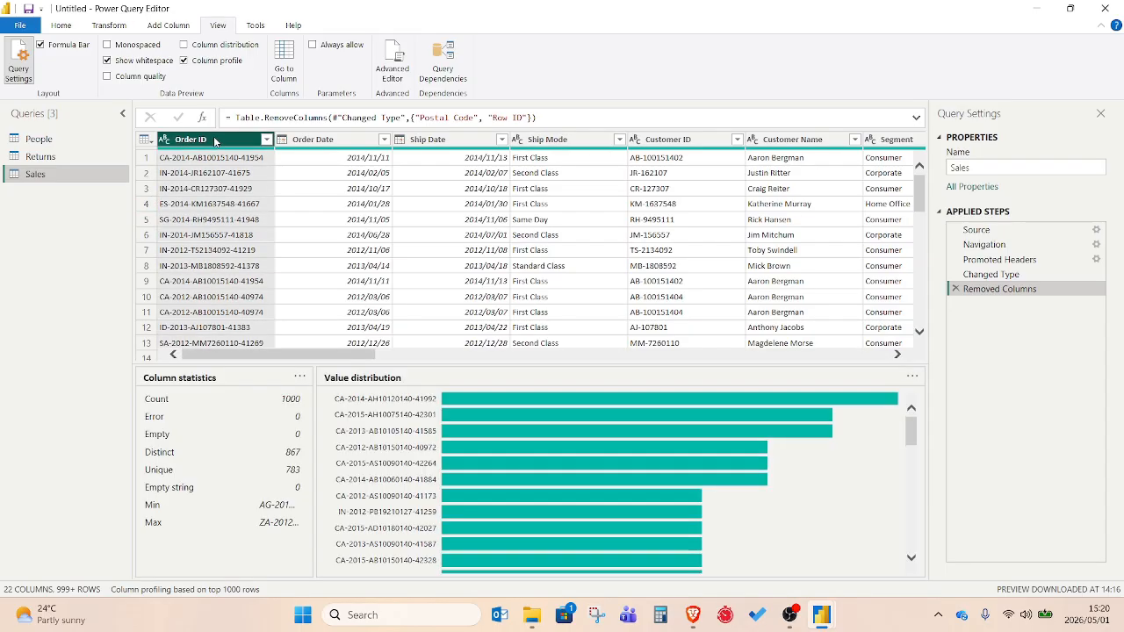
{"action": "right_click", "coordinate": [214, 141]}
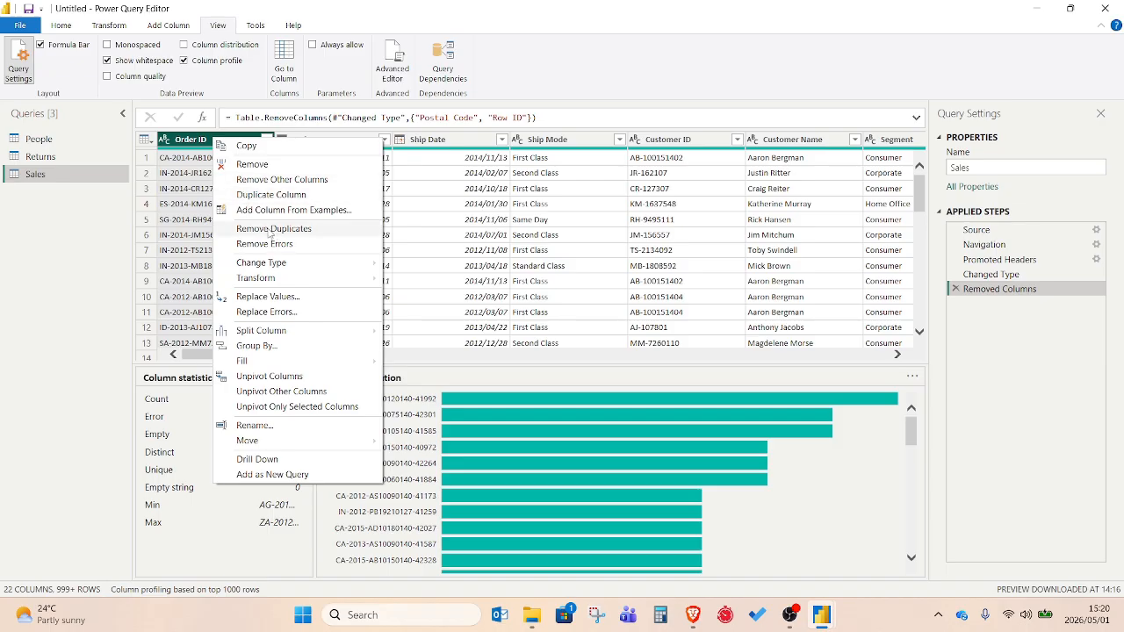
{"action": "left_click", "coordinate": [270, 229]}
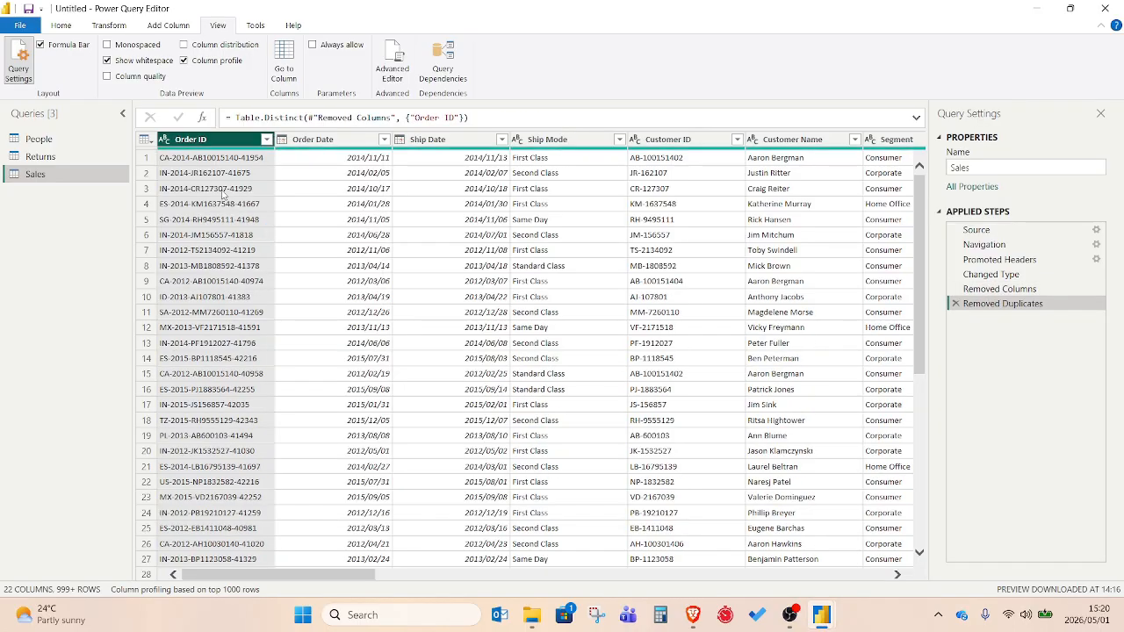
{"action": "left_click", "coordinate": [211, 142]}
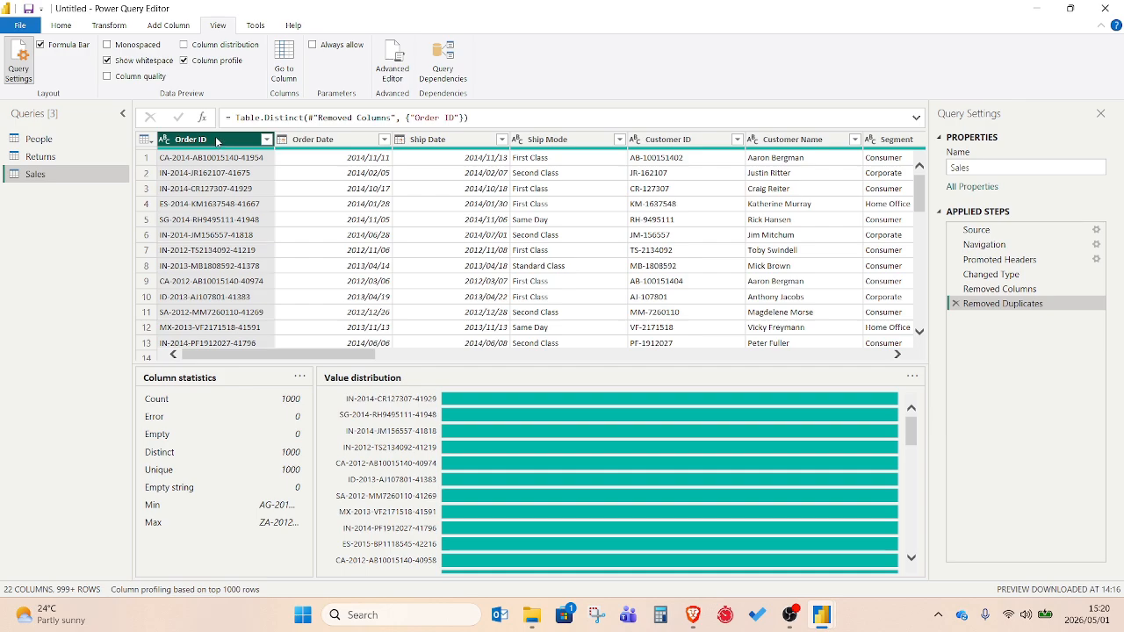
{"action": "right_click", "coordinate": [217, 142]}
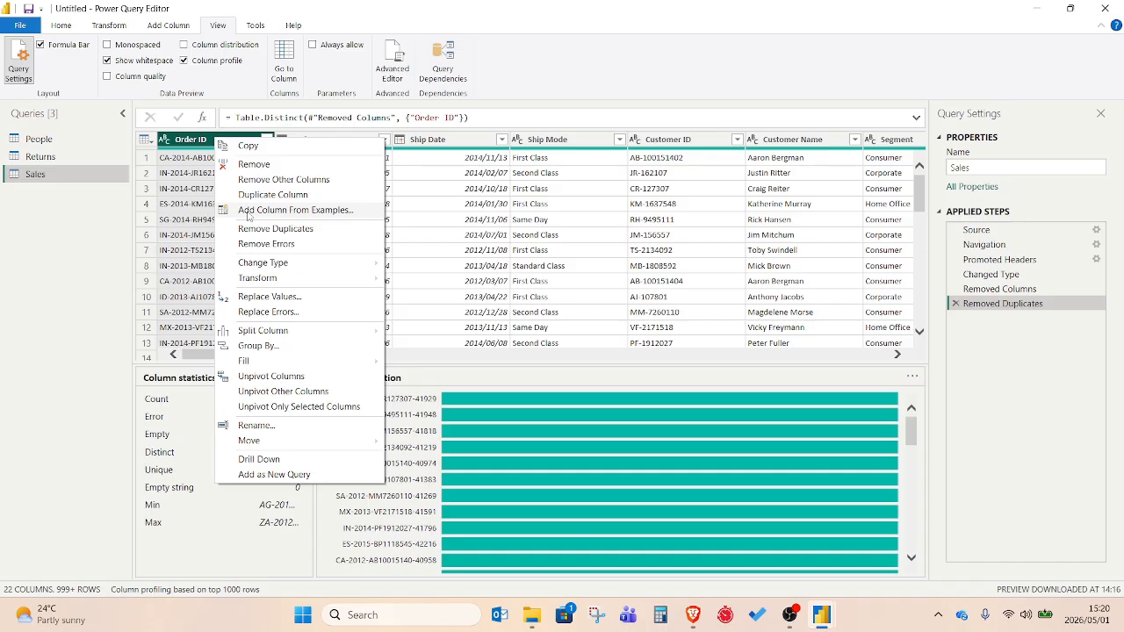
{"action": "left_click", "coordinate": [189, 140]}
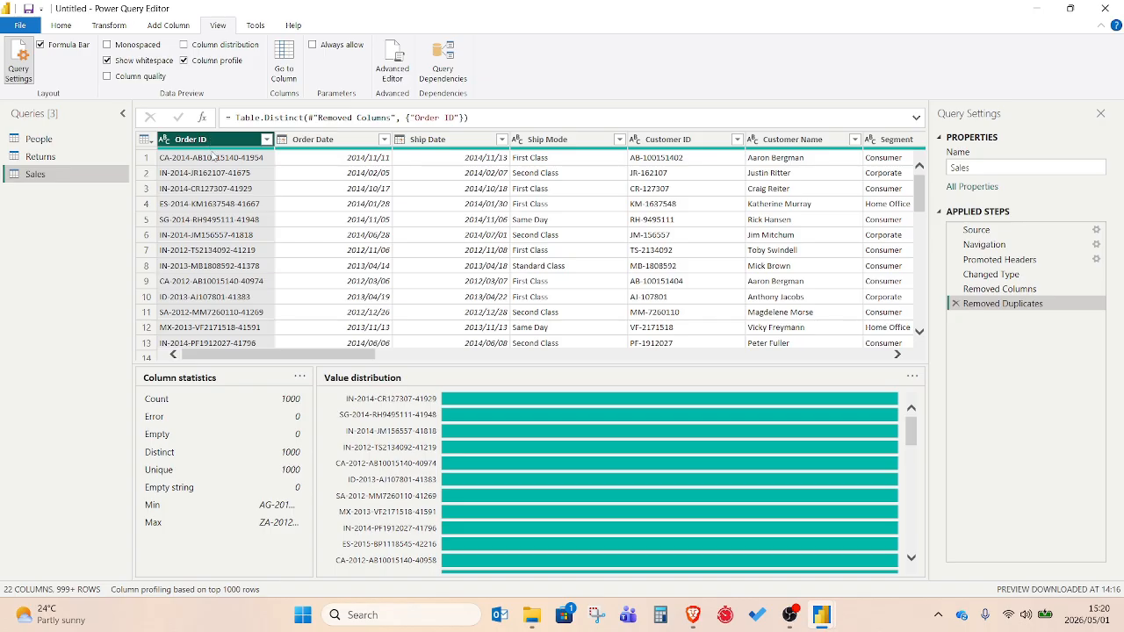
Step: Remove duplicate rows across the entire Sales table
{"action": "left_click", "coordinate": [143, 142]}
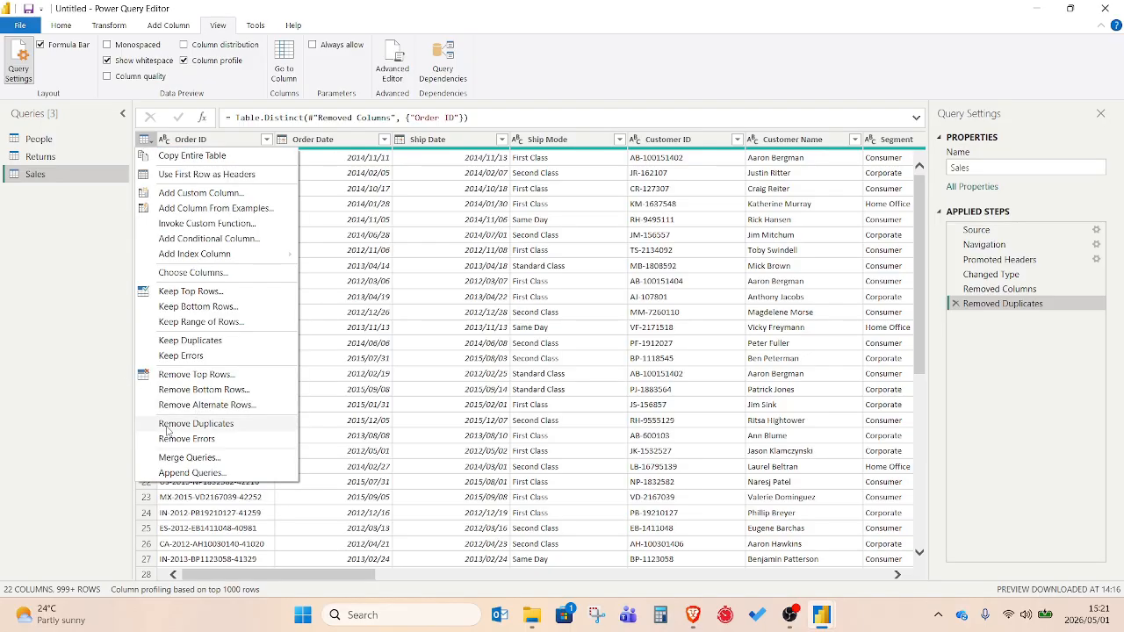
{"action": "left_click", "coordinate": [195, 423]}
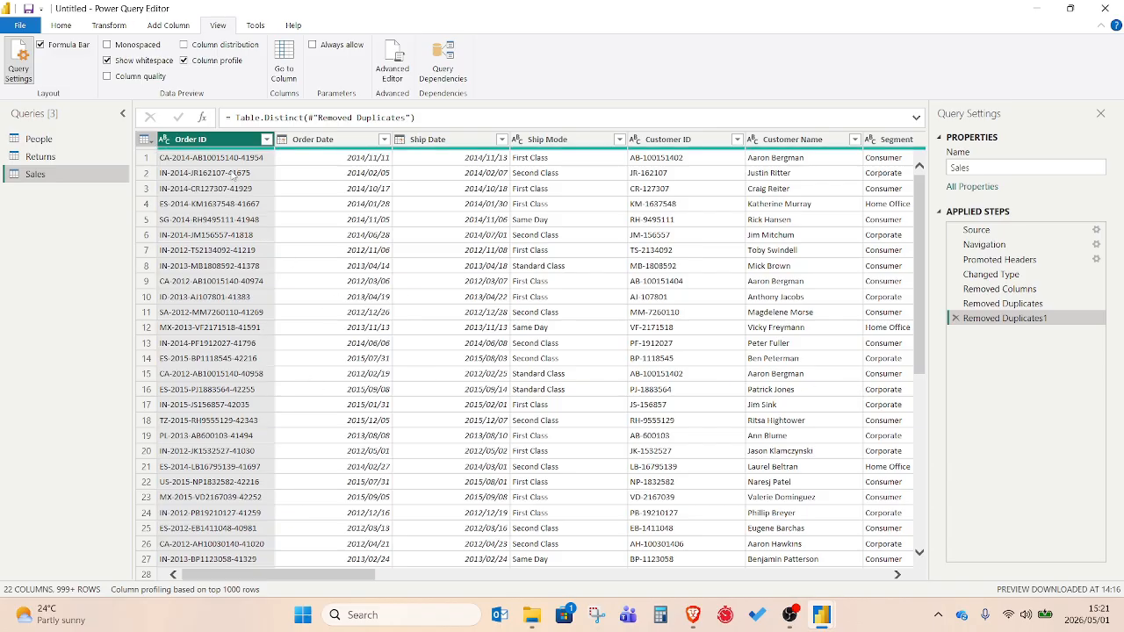
Step: Apply Remove Duplicates on the Order ID column once more
{"action": "left_click", "coordinate": [193, 140]}
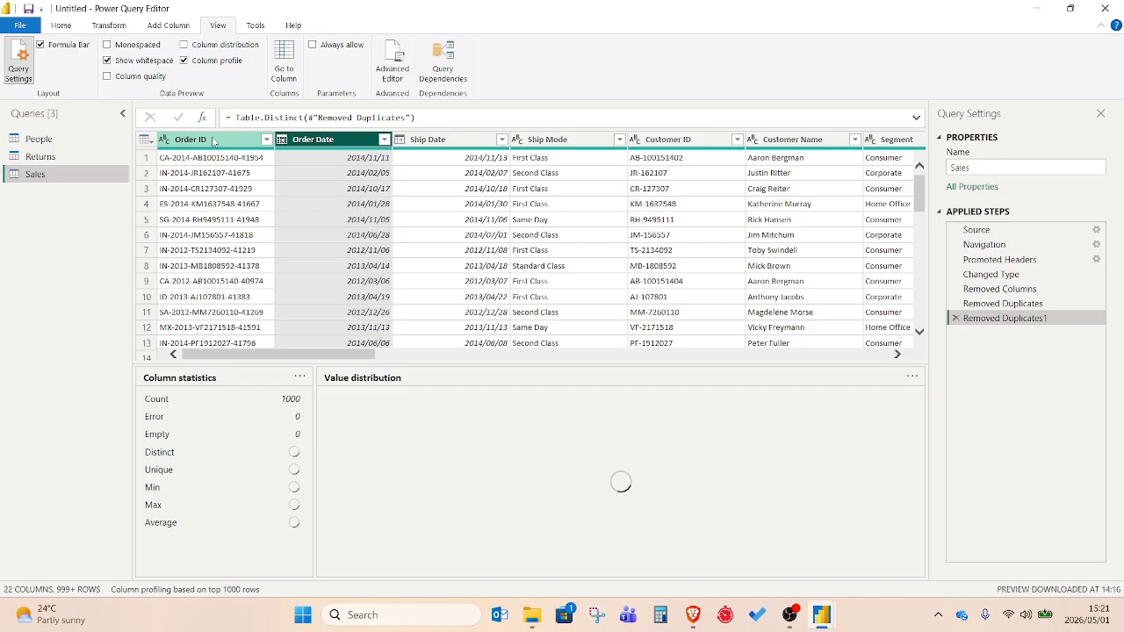
{"action": "right_click", "coordinate": [215, 140]}
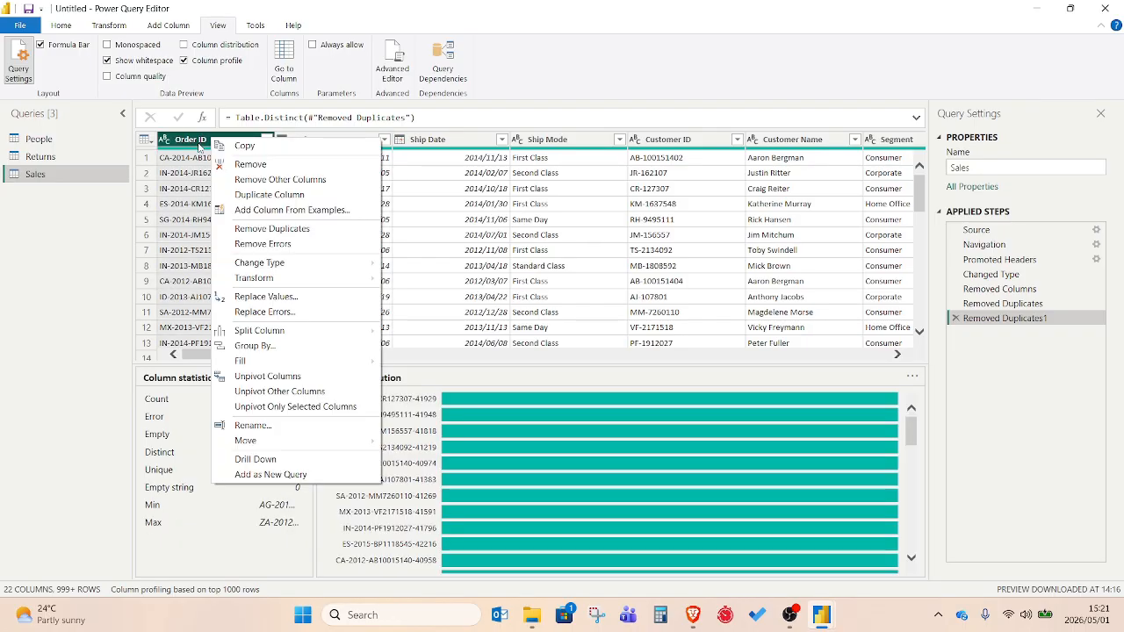
{"action": "left_click", "coordinate": [272, 229]}
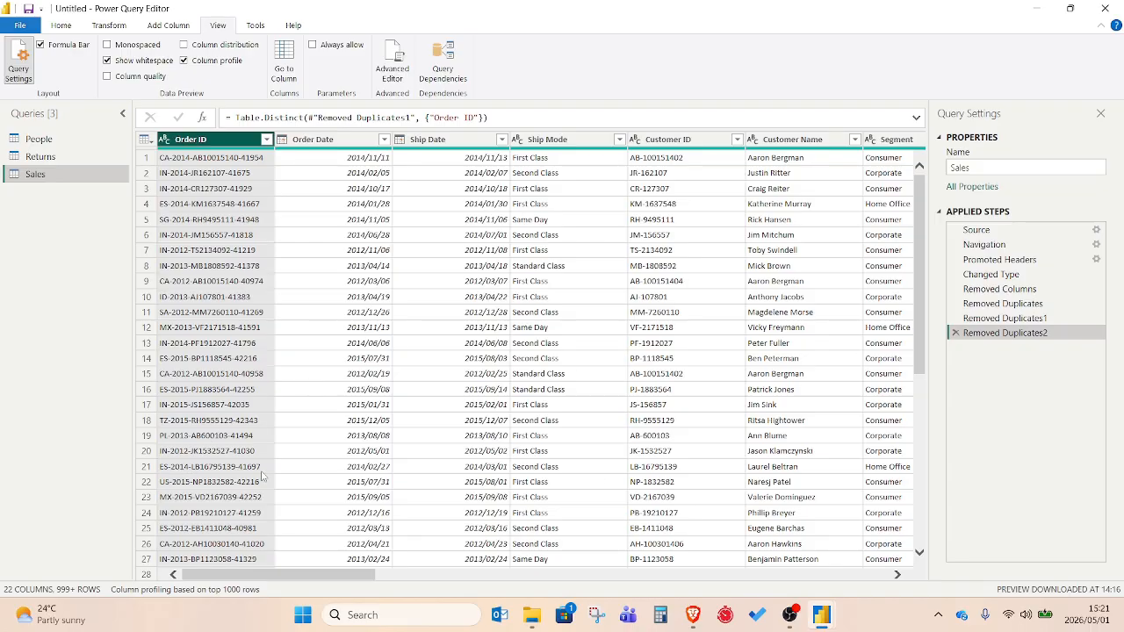
Step: Rename the Order ID and Order Date columns to Order_ID and Order_Date
{"action": "right_click", "coordinate": [211, 142]}
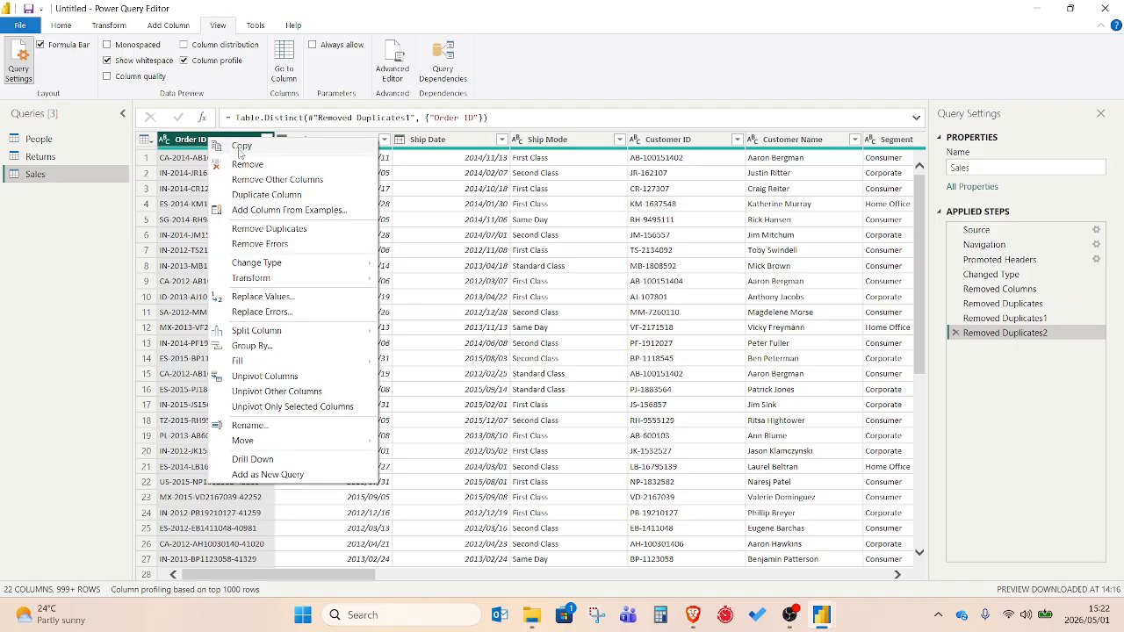
{"action": "left_click", "coordinate": [178, 193]}
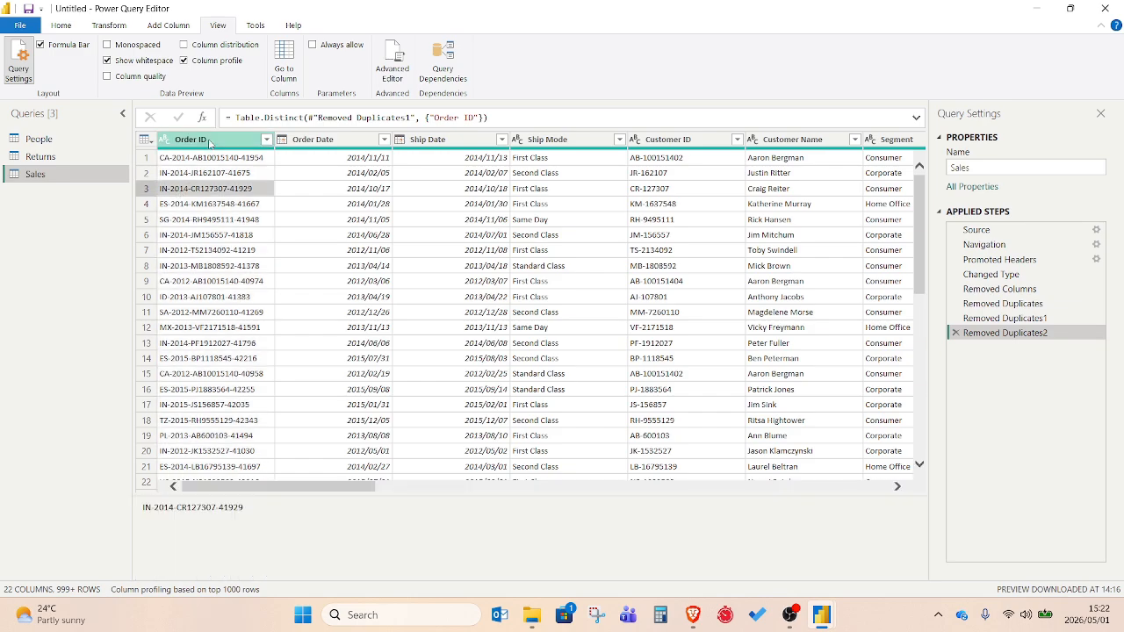
{"action": "double_click", "coordinate": [231, 140]}
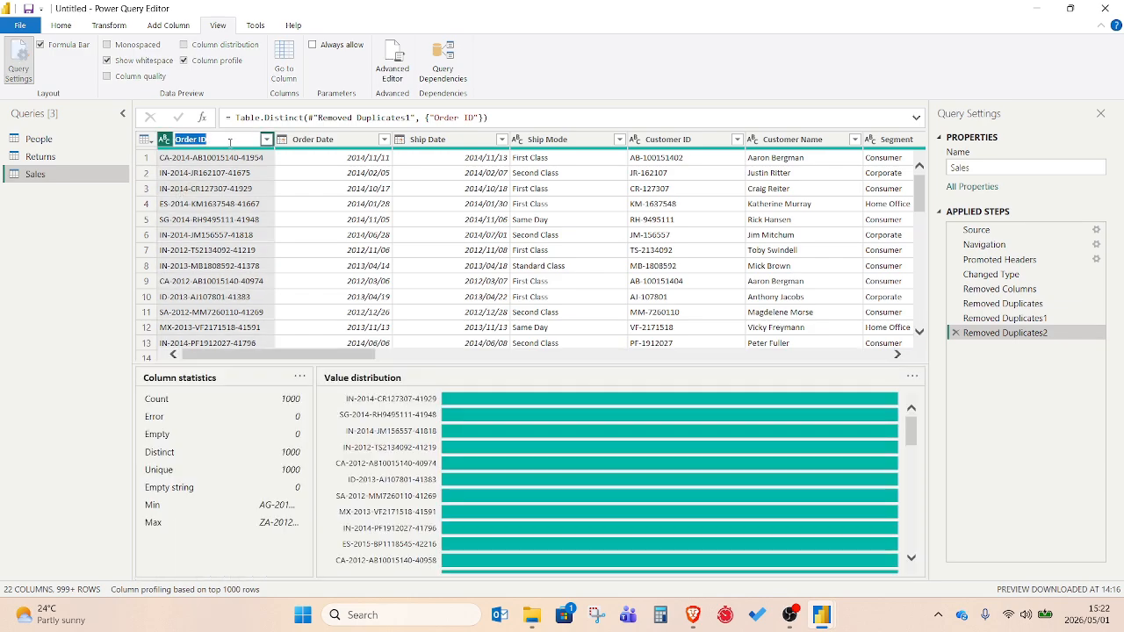
{"action": "key", "text": "Return"}
{"action": "left_click", "coordinate": [323, 142]}
{"action": "left_click", "coordinate": [318, 142]}
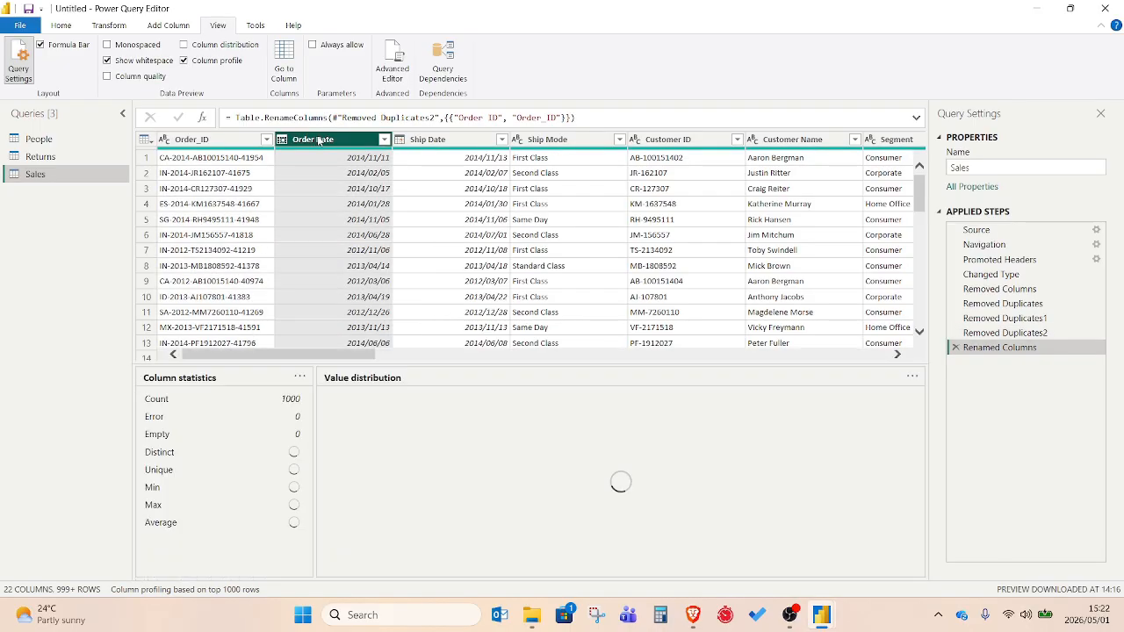
{"action": "double_click", "coordinate": [318, 141]}
{"action": "key", "text": "Left"}
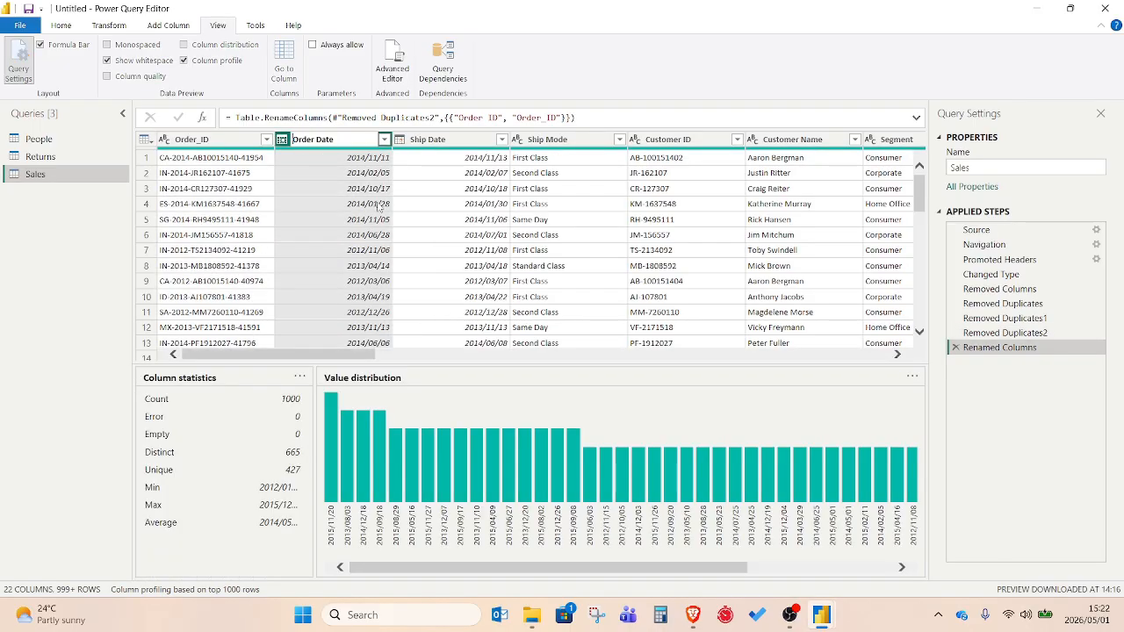
{"action": "key", "text": "BackSpace"}
{"action": "type", "text": "_"}
{"action": "key", "text": "Return"}
Step: Rename the Ship Date and Ship Mode columns to Ship_Date and Ship_Mode
{"action": "double_click", "coordinate": [437, 142]}
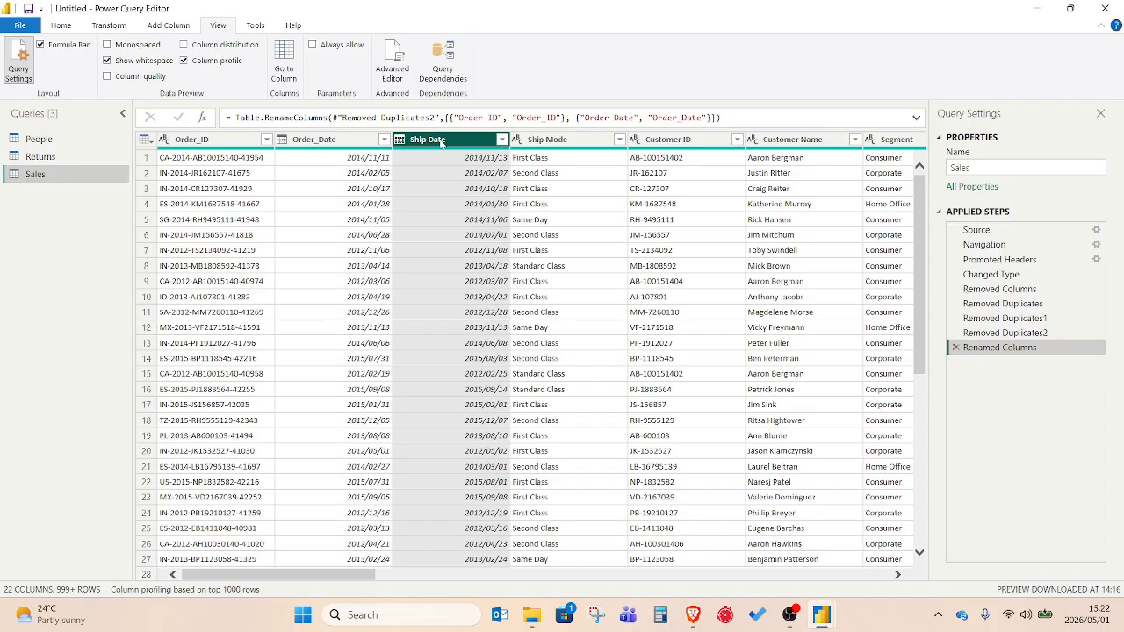
{"action": "left_click", "coordinate": [449, 139]}
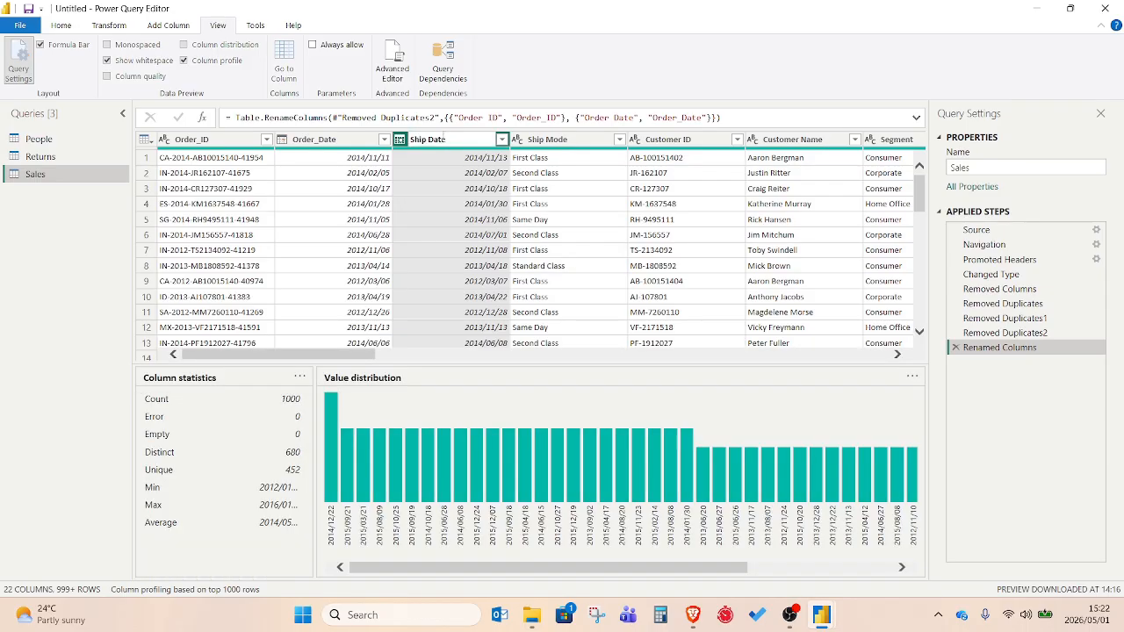
{"action": "key", "text": "BackSpace"}
{"action": "type", "text": "_"}
{"action": "key", "text": "Tab"}
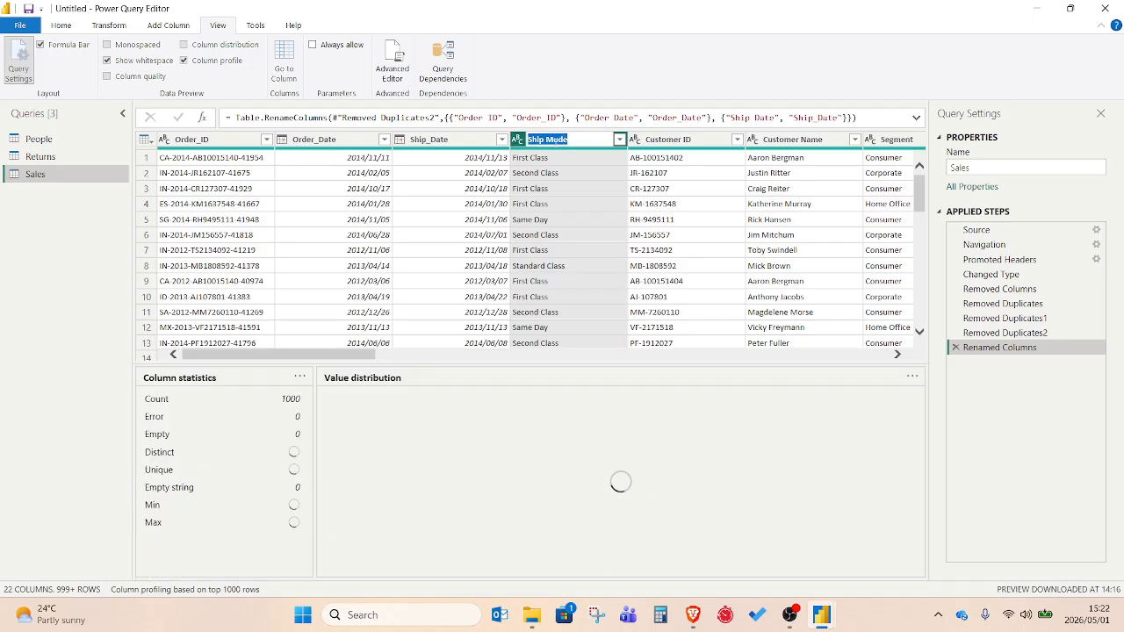
{"action": "left_click", "coordinate": [549, 139]}
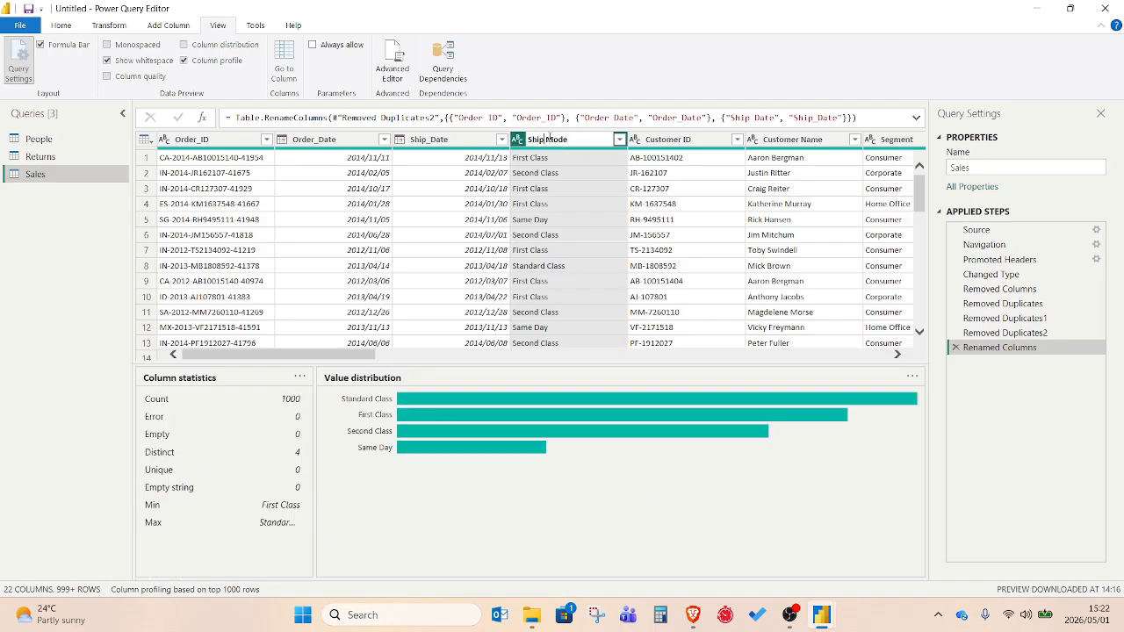
{"action": "key", "text": "BackSpace"}
{"action": "type", "text": "_"}
{"action": "left_click", "coordinate": [671, 140]}
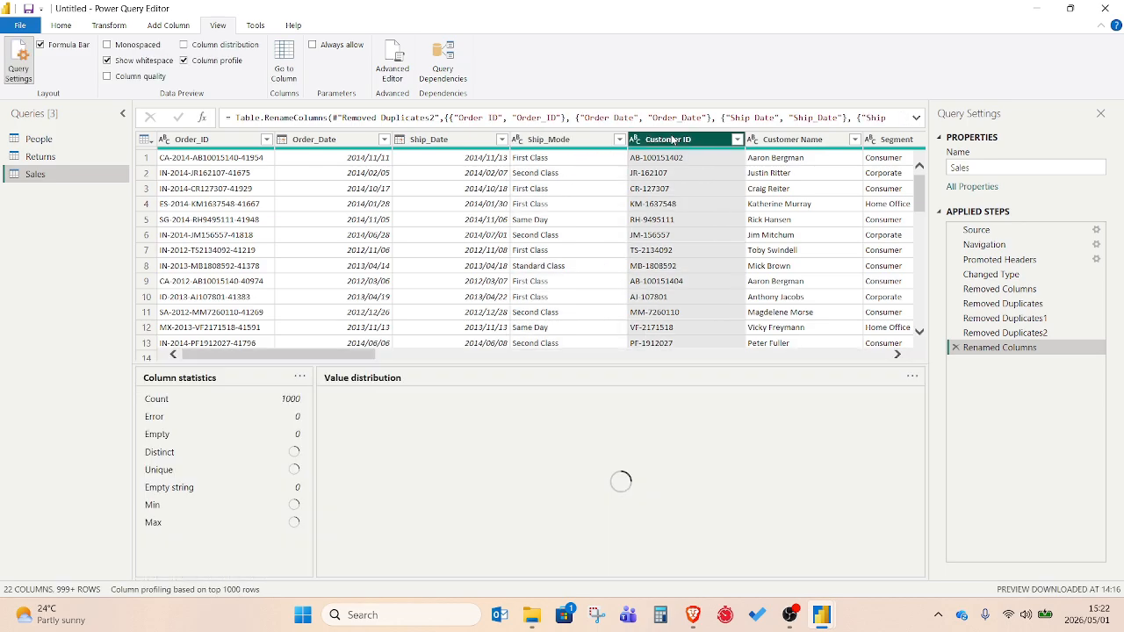
Step: Rename the Customer ID and Customer Name columns to Customer_ID and Customer_Name
{"action": "double_click", "coordinate": [673, 140]}
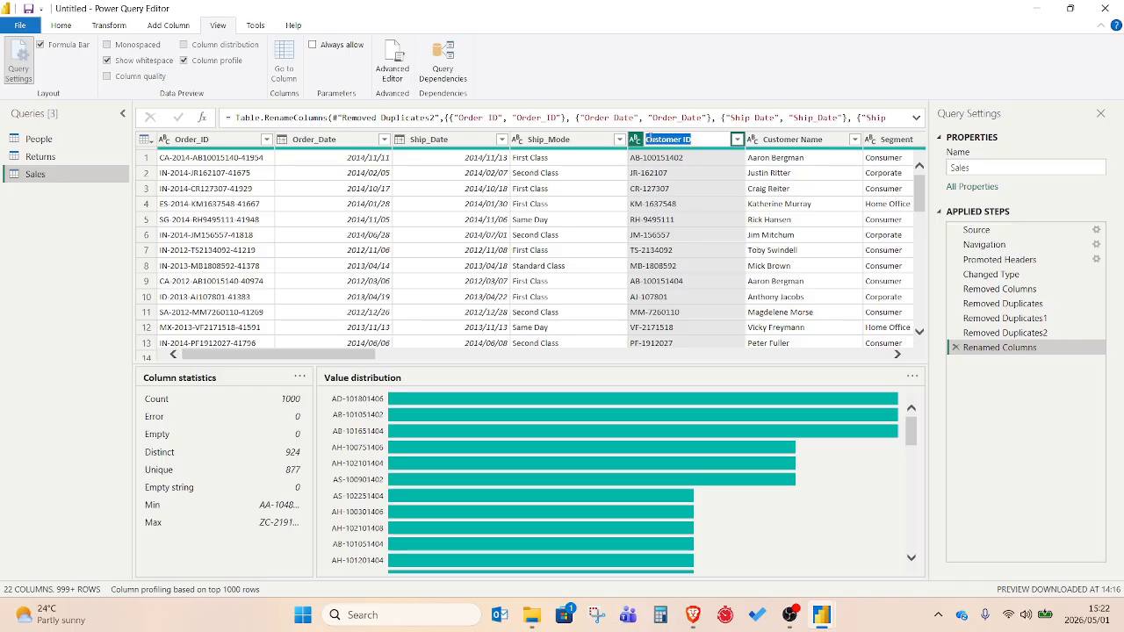
{"action": "left_click", "coordinate": [674, 139]}
{"action": "left_click", "coordinate": [800, 140]}
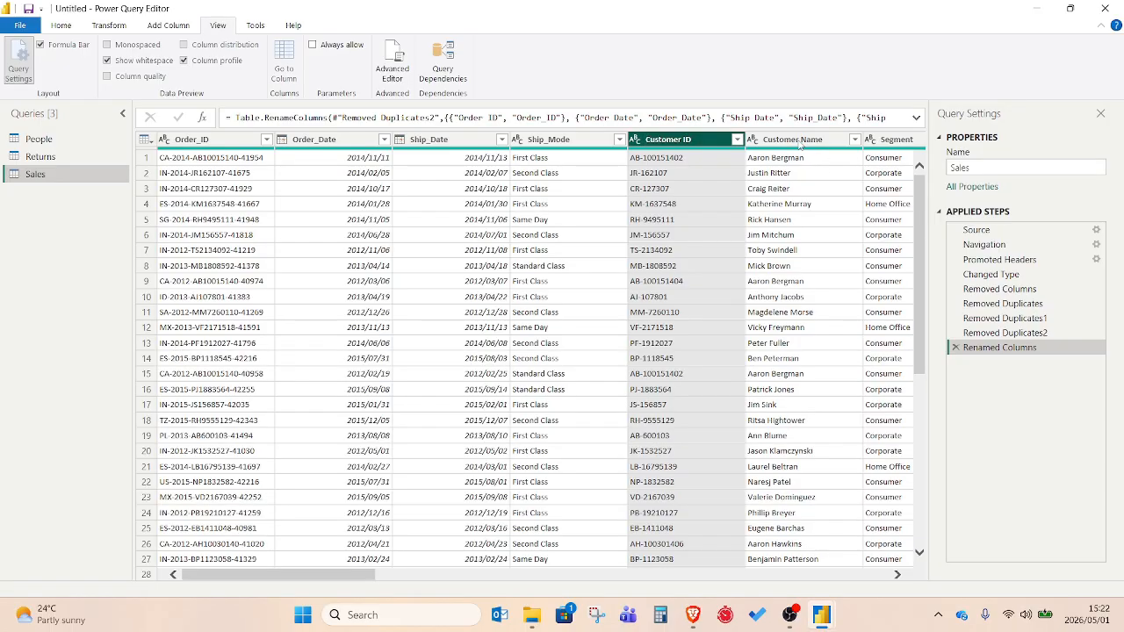
{"action": "double_click", "coordinate": [800, 141]}
{"action": "left_click", "coordinate": [799, 140]}
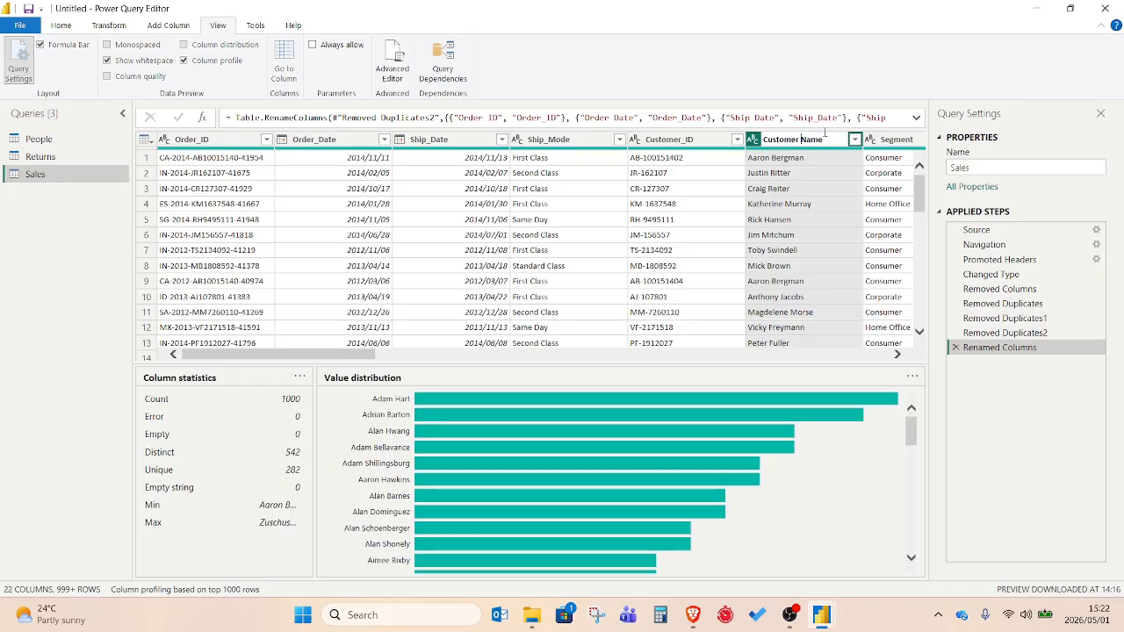
{"action": "key", "text": "BackSpace"}
{"action": "type", "text": "_"}
{"action": "key", "text": "Return"}
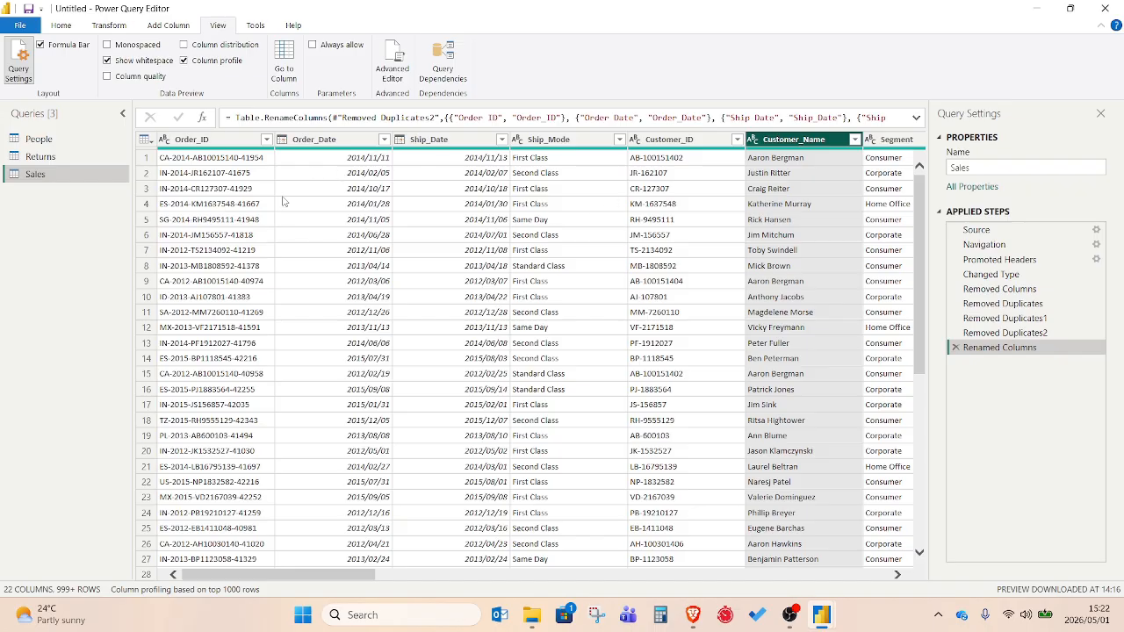
{"action": "left_click", "coordinate": [195, 143]}
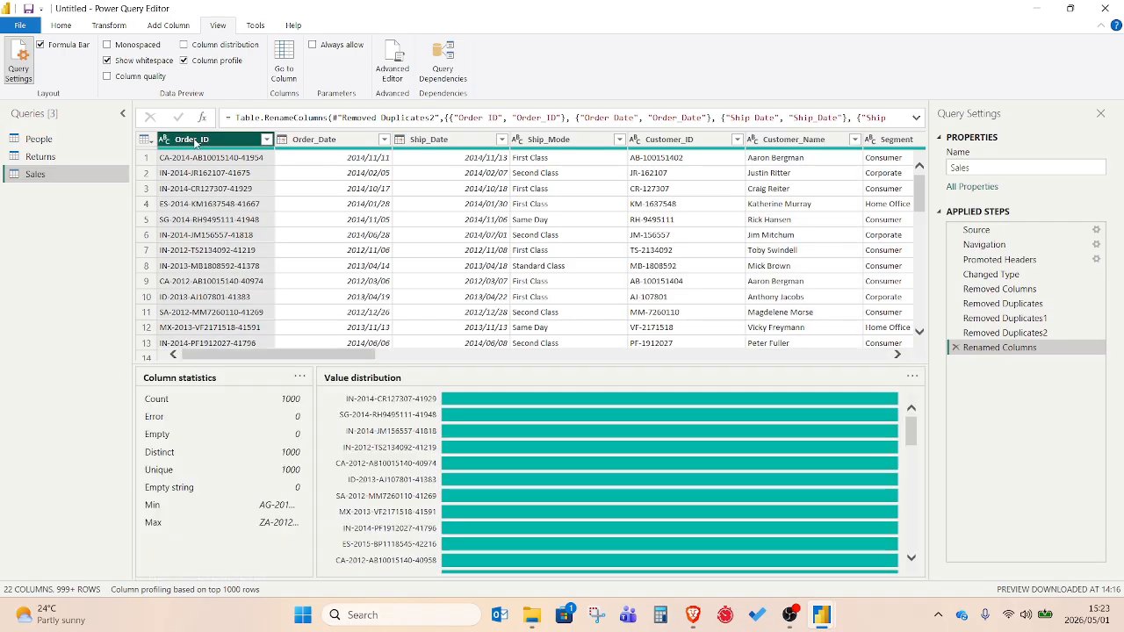
{"action": "right_click", "coordinate": [194, 142]}
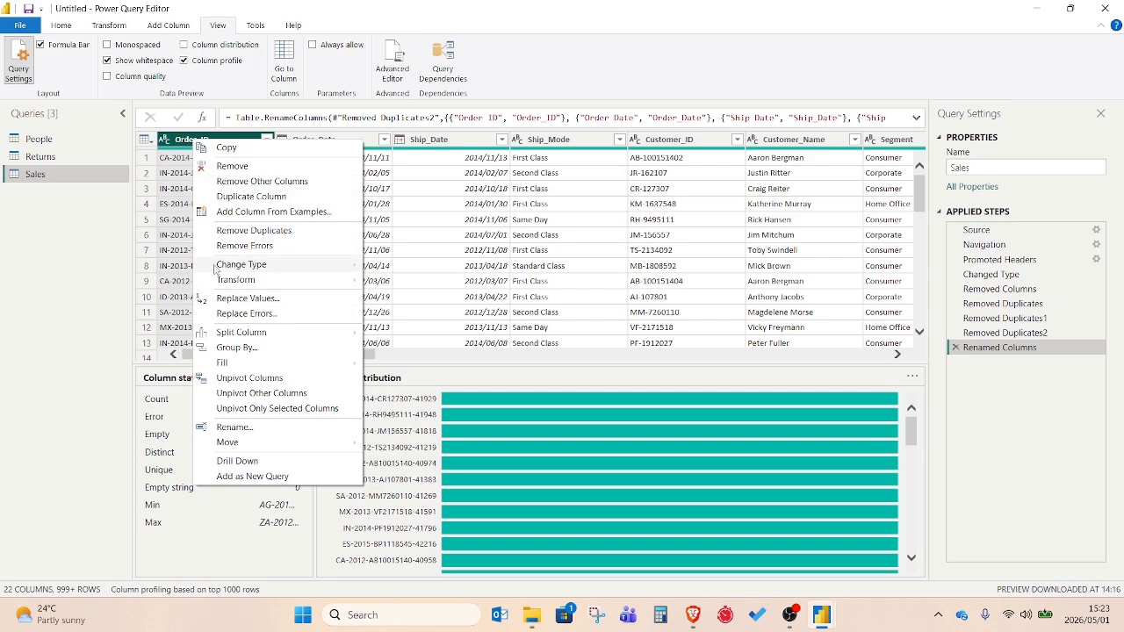
{"action": "left_click", "coordinate": [184, 251]}
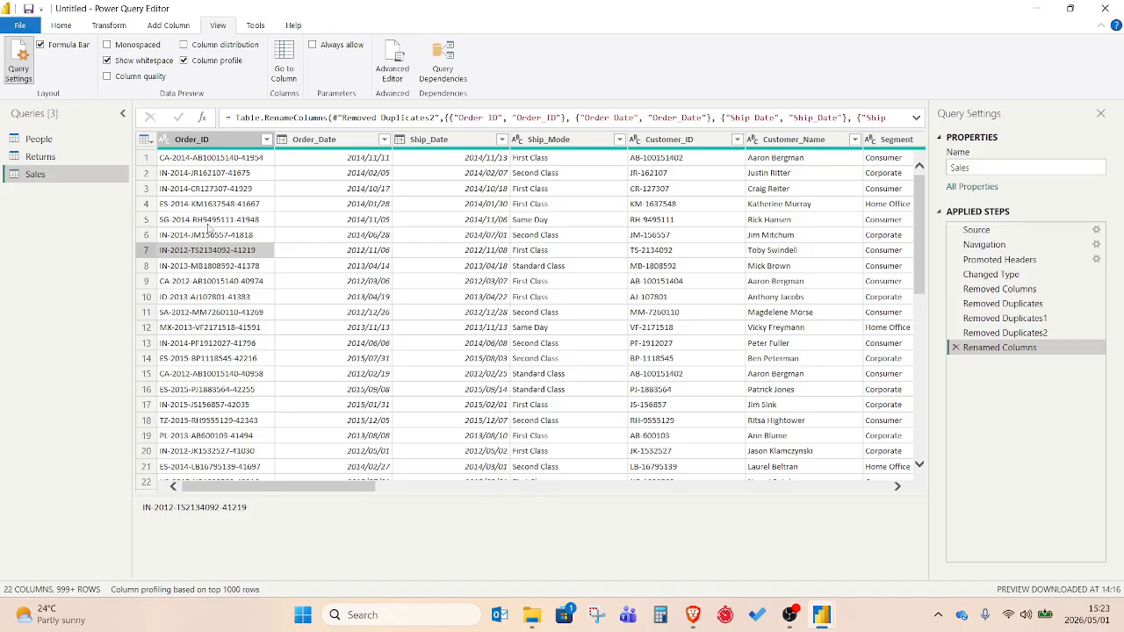
{"action": "left_click", "coordinate": [209, 140]}
{"action": "right_click", "coordinate": [209, 141]}
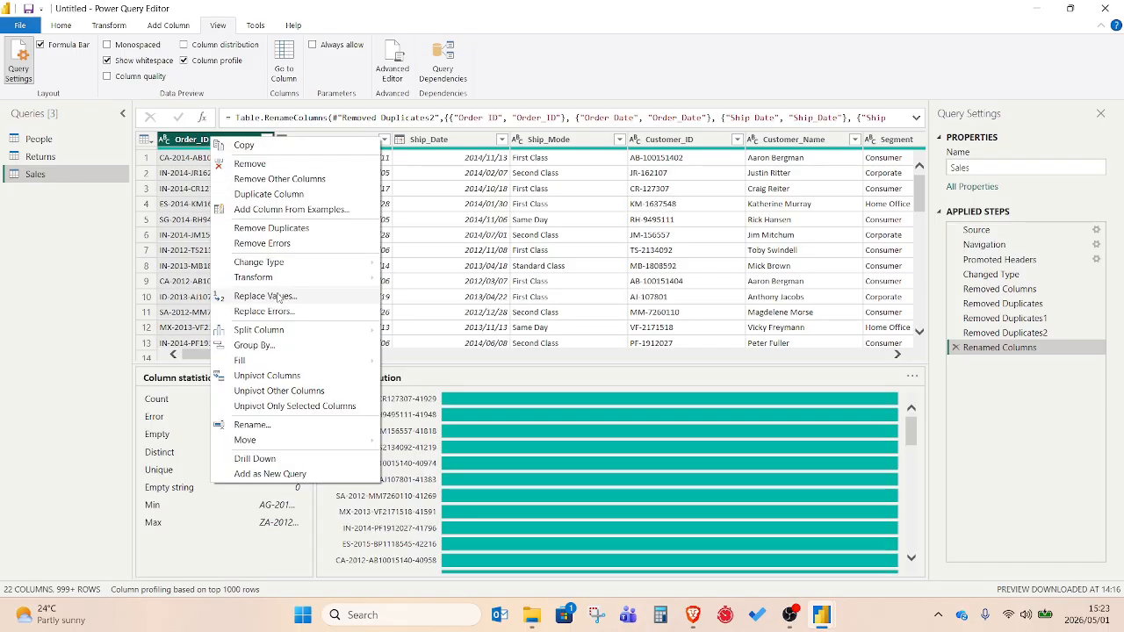
{"action": "left_click", "coordinate": [285, 297]}
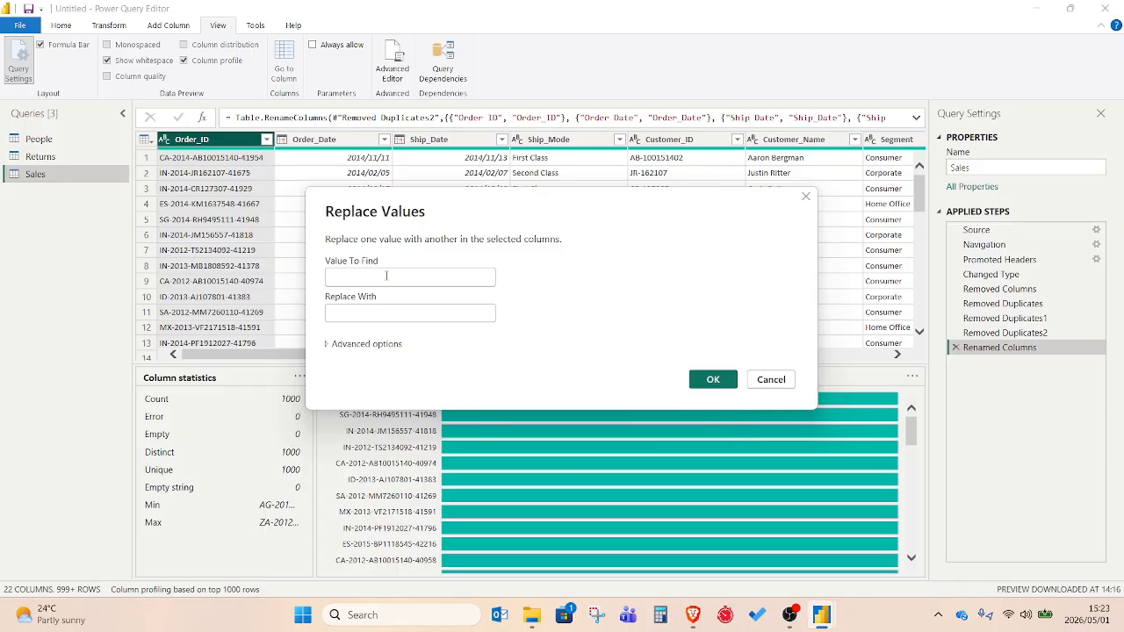
{"action": "left_click", "coordinate": [386, 275]}
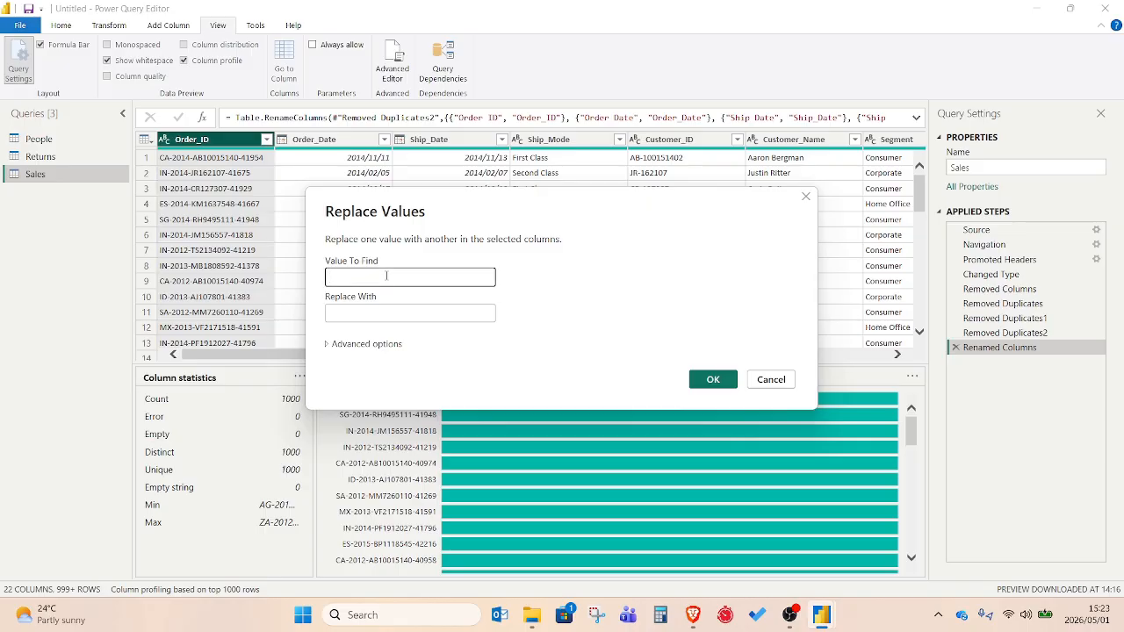
{"action": "type", "text": "CA"}
{"action": "type", "text": " 10"}
{"action": "key", "text": "BackSpace"}
{"action": "key", "text": "BackSpace"}
{"action": "type", "text": "2014"}
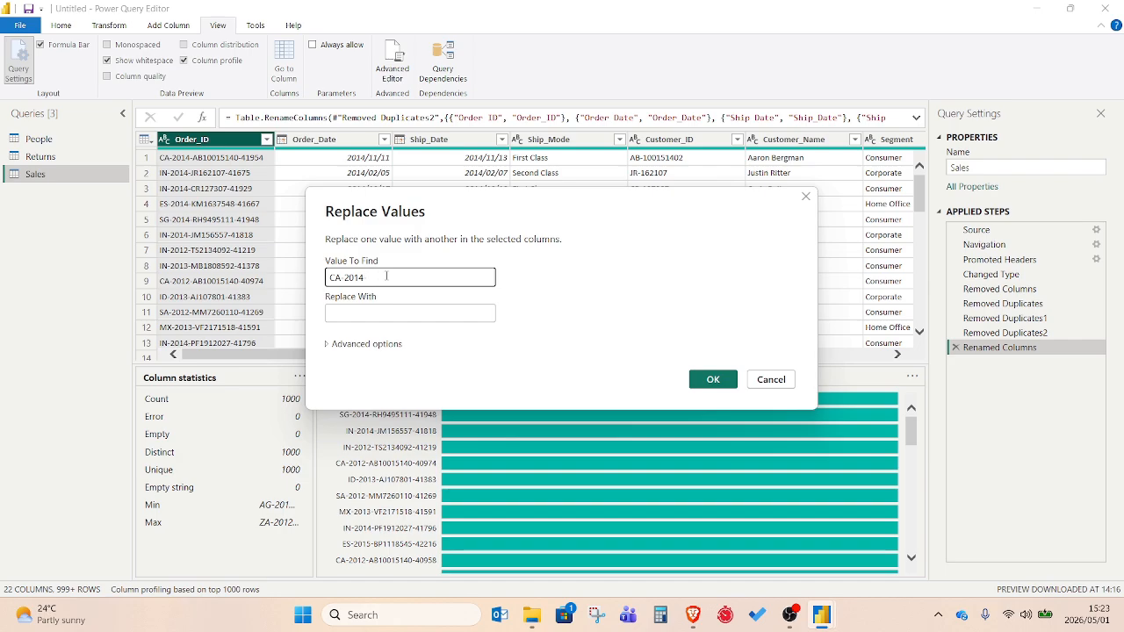
{"action": "type", "text": " AB10015140-419"}
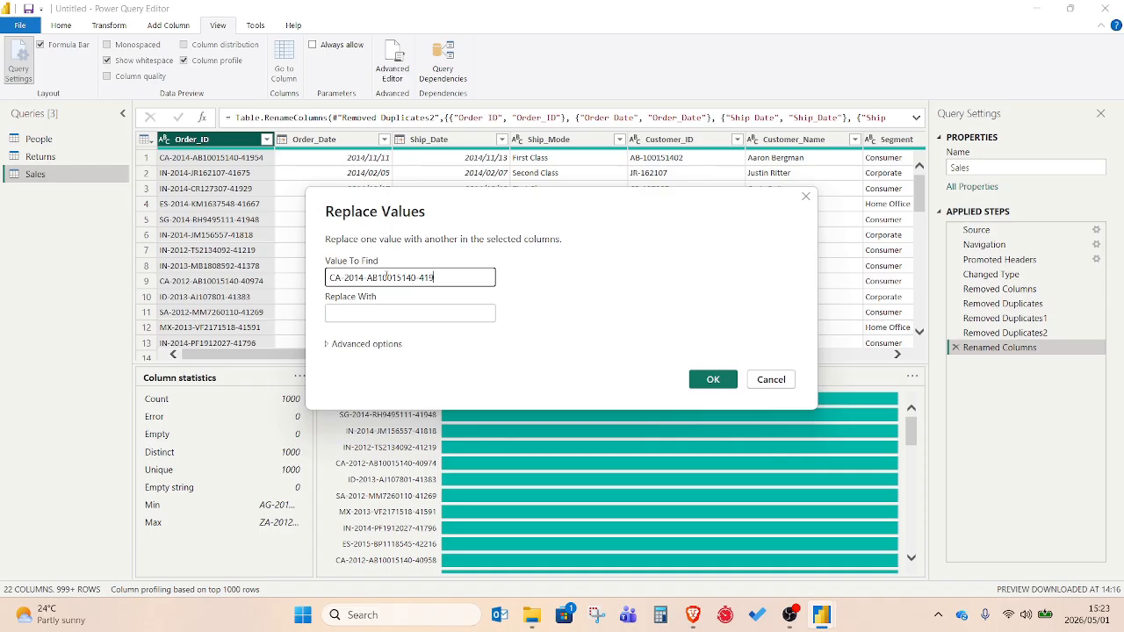
{"action": "type", "text": "54"}
{"action": "left_click", "coordinate": [408, 311]}
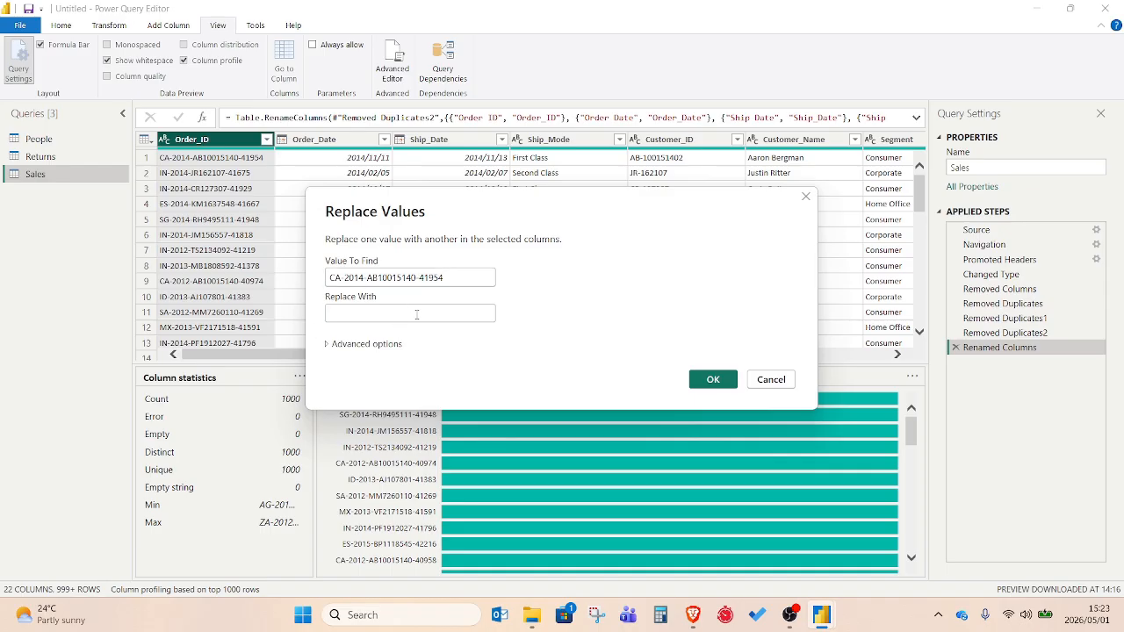
{"action": "type", "text": "100"}
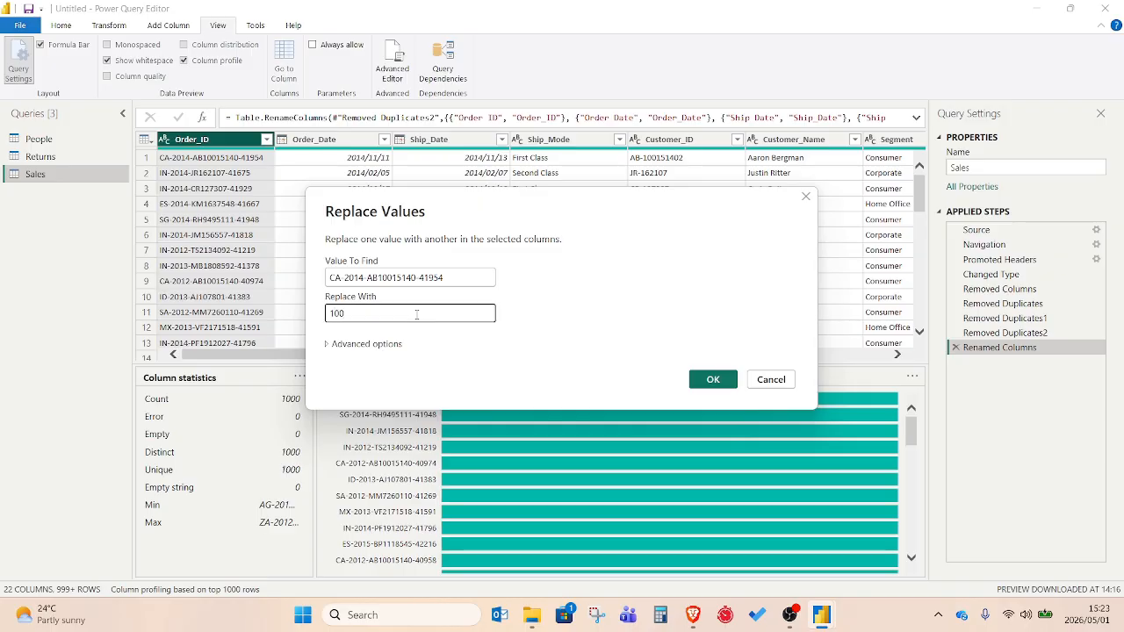
{"action": "type", "text": "CA-"}
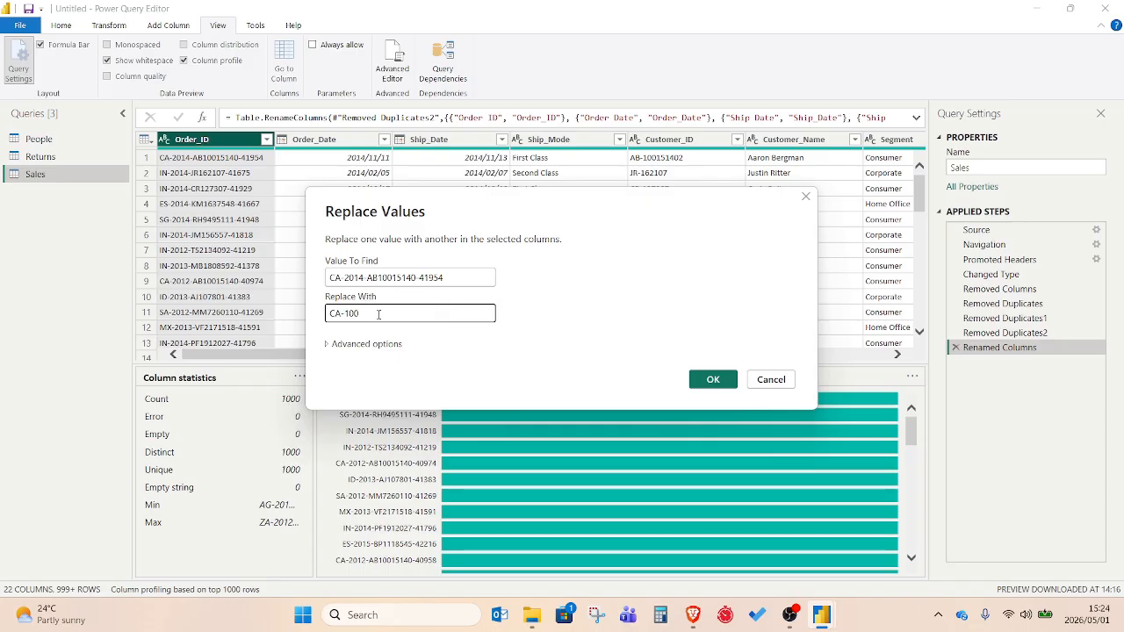
{"action": "left_click", "coordinate": [709, 383]}
{"action": "left_click", "coordinate": [197, 188]}
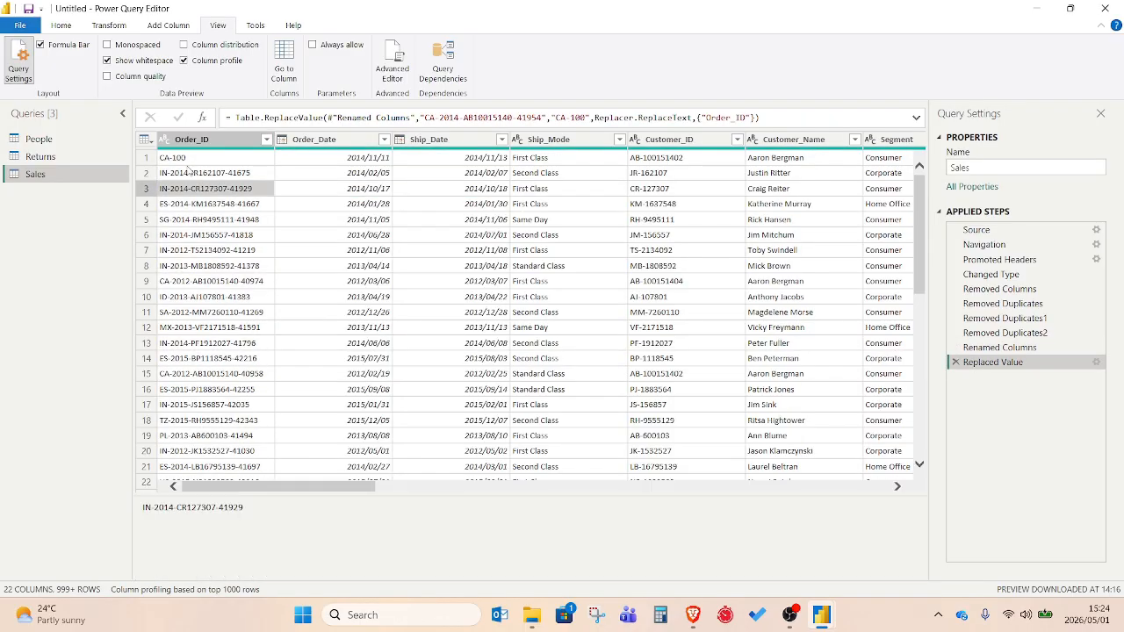
{"action": "left_click", "coordinate": [188, 158]}
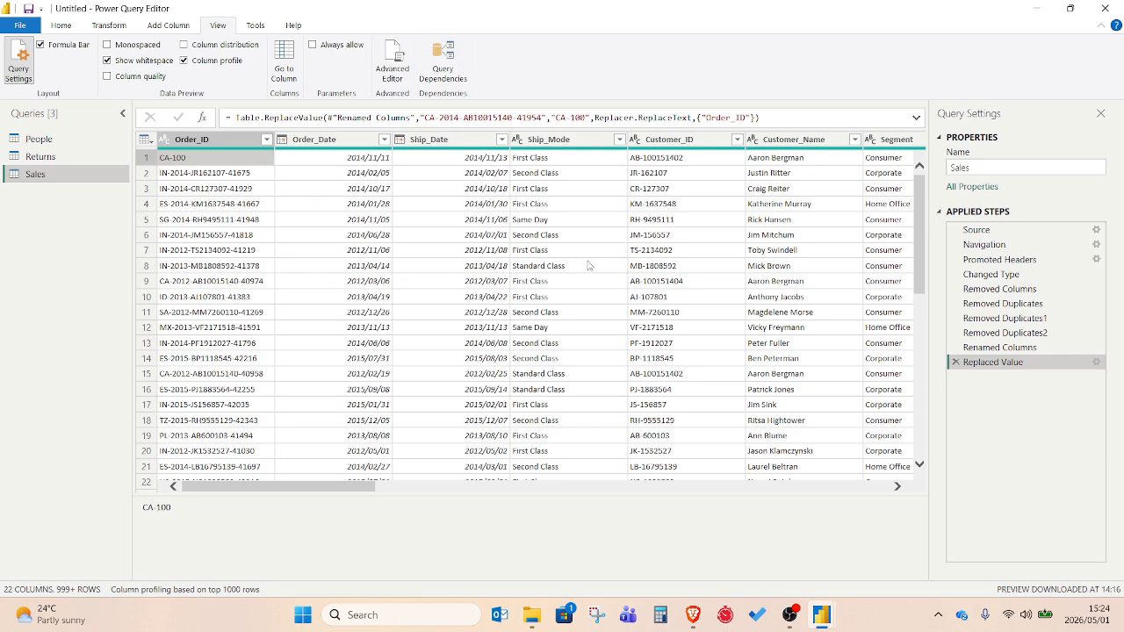
Step: Replace Standard Class with Ordinary Class in the Ship_Mode column
{"action": "left_click", "coordinate": [673, 270]}
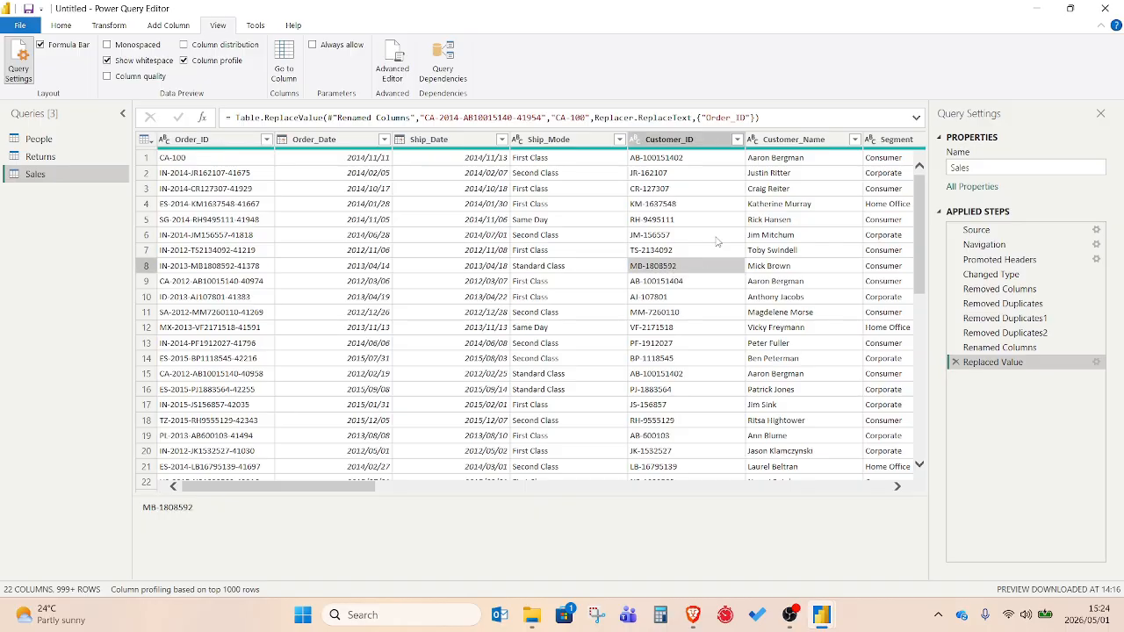
{"action": "left_click", "coordinate": [568, 280]}
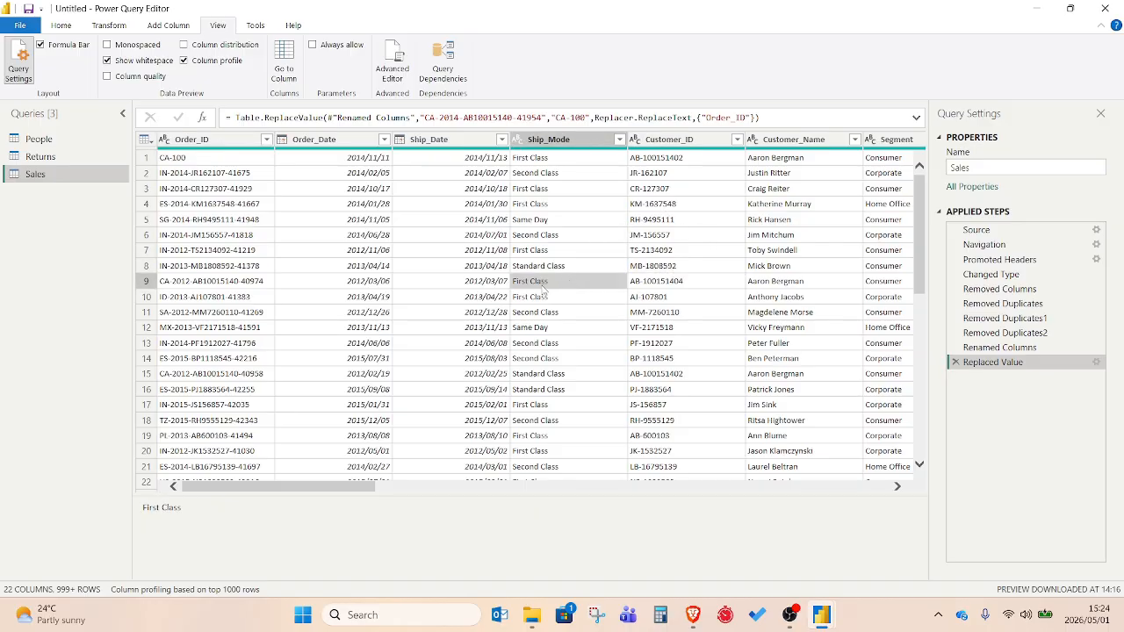
{"action": "left_click", "coordinate": [550, 266]}
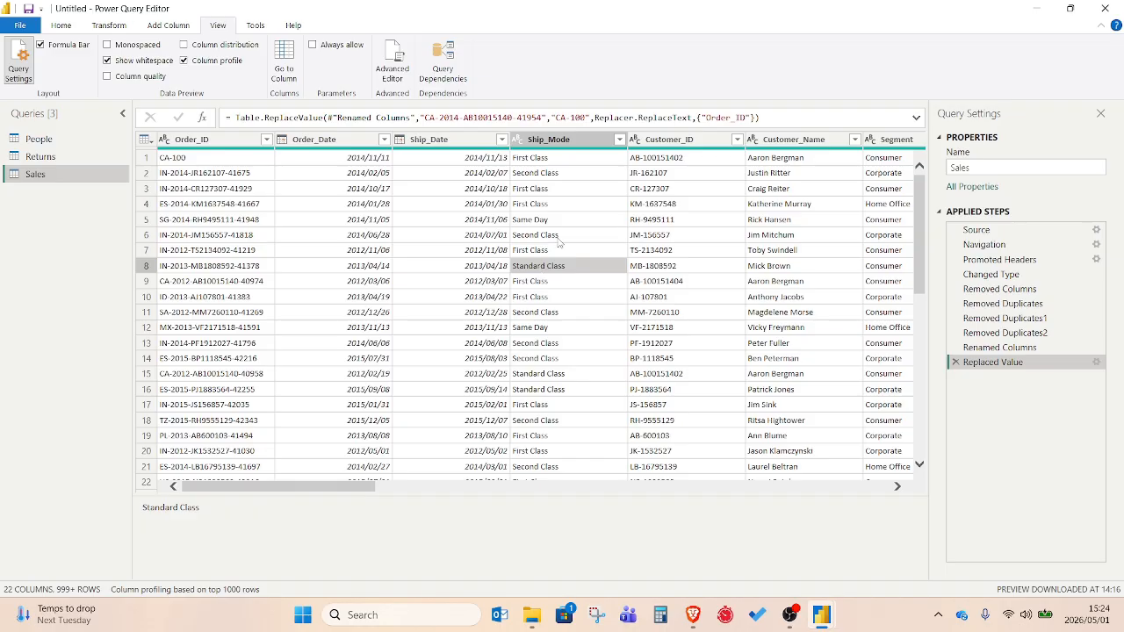
{"action": "left_click", "coordinate": [540, 250]}
{"action": "left_click", "coordinate": [536, 266]}
{"action": "right_click", "coordinate": [569, 269]}
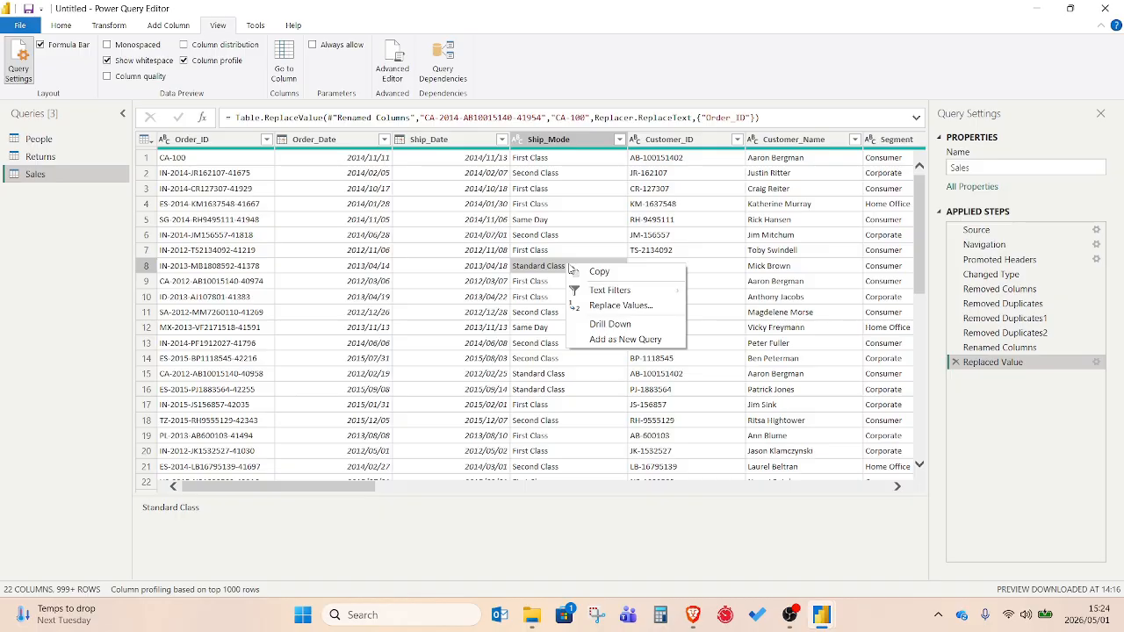
{"action": "left_click", "coordinate": [621, 305]}
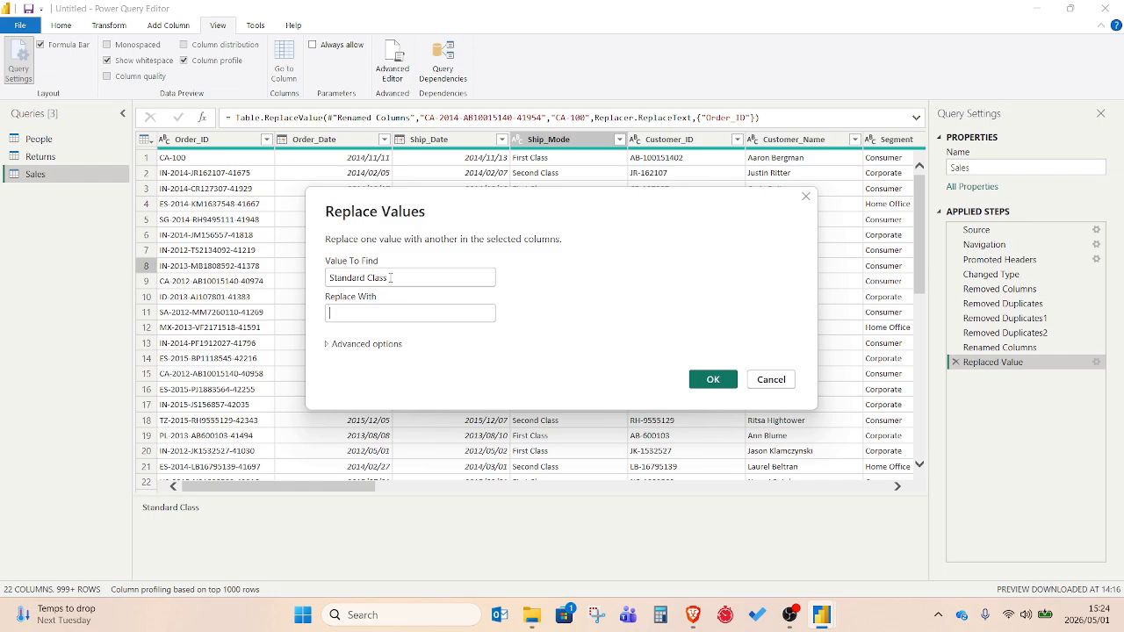
{"action": "triple_click", "coordinate": [391, 278]}
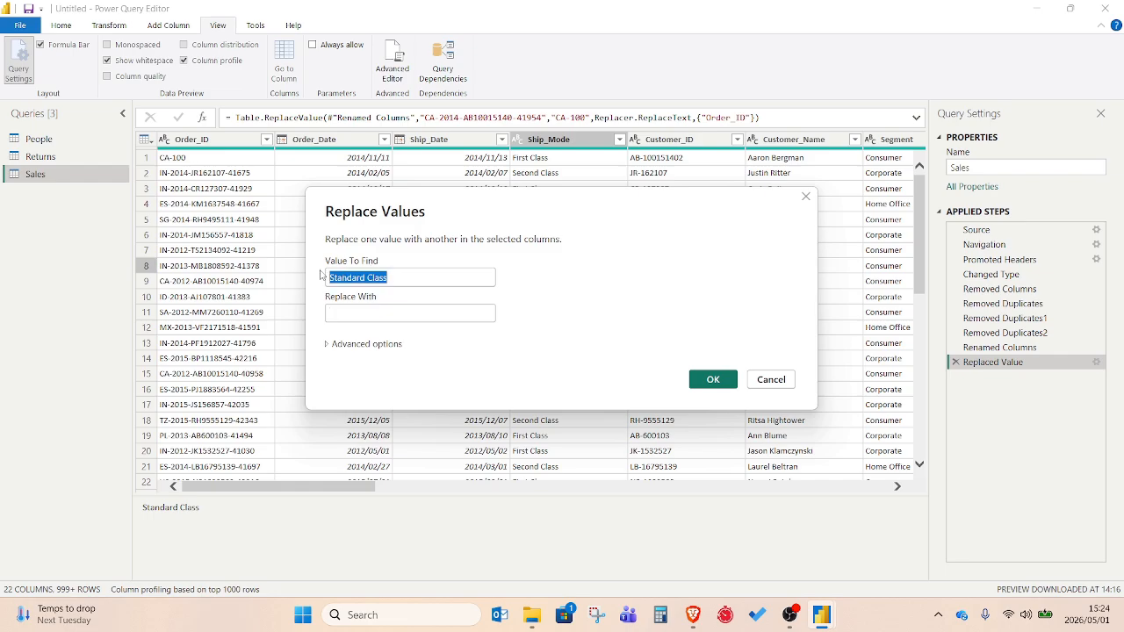
{"action": "left_click", "coordinate": [395, 315]}
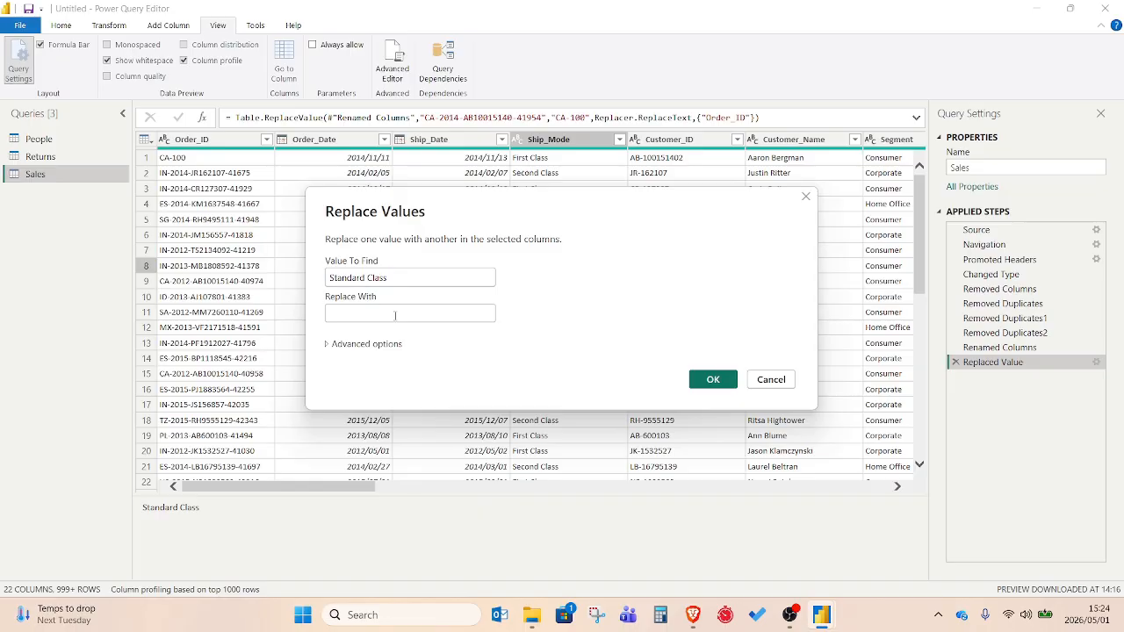
{"action": "type", "text": "Ordinary"}
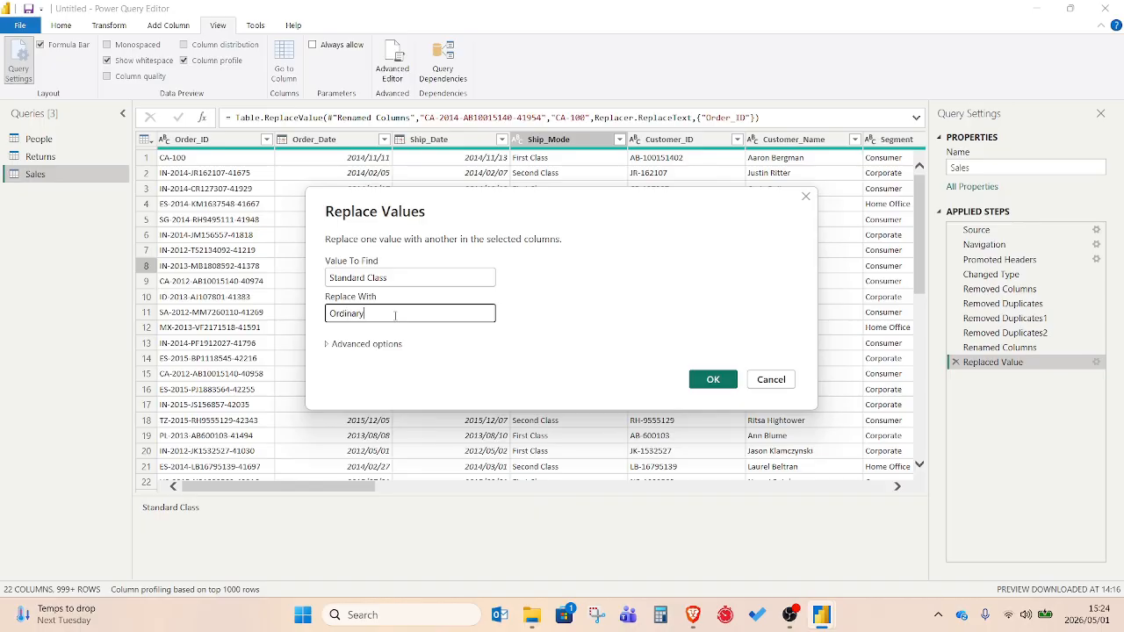
{"action": "type", "text": " Class"}
{"action": "left_click", "coordinate": [711, 380]}
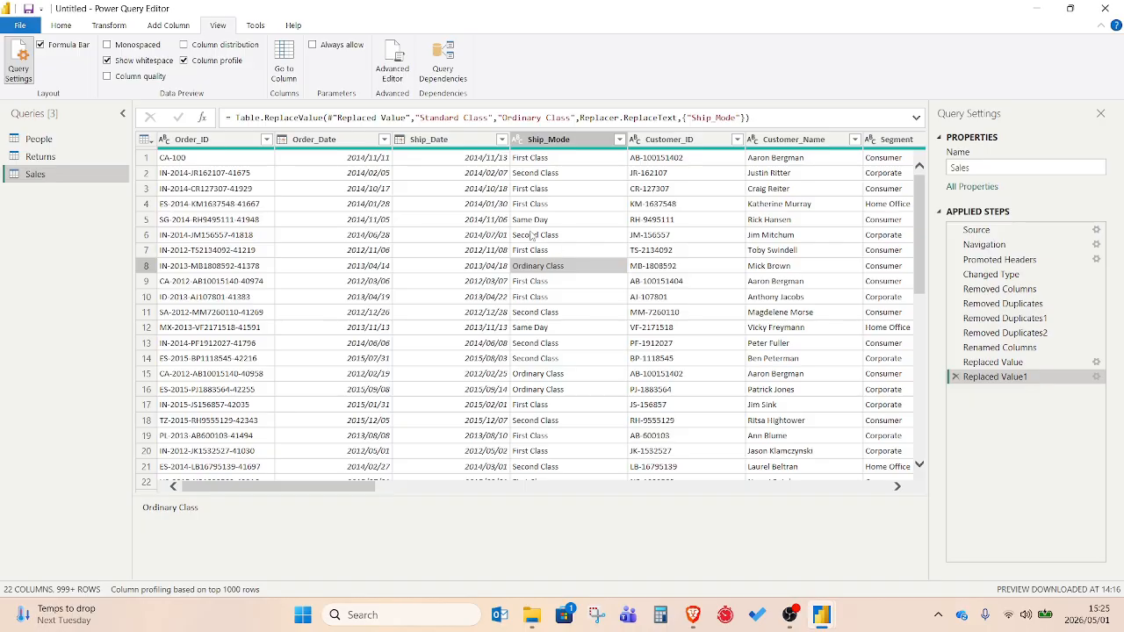
Step: Replace errors in the Order_ID column with the value 100
{"action": "left_click", "coordinate": [213, 144]}
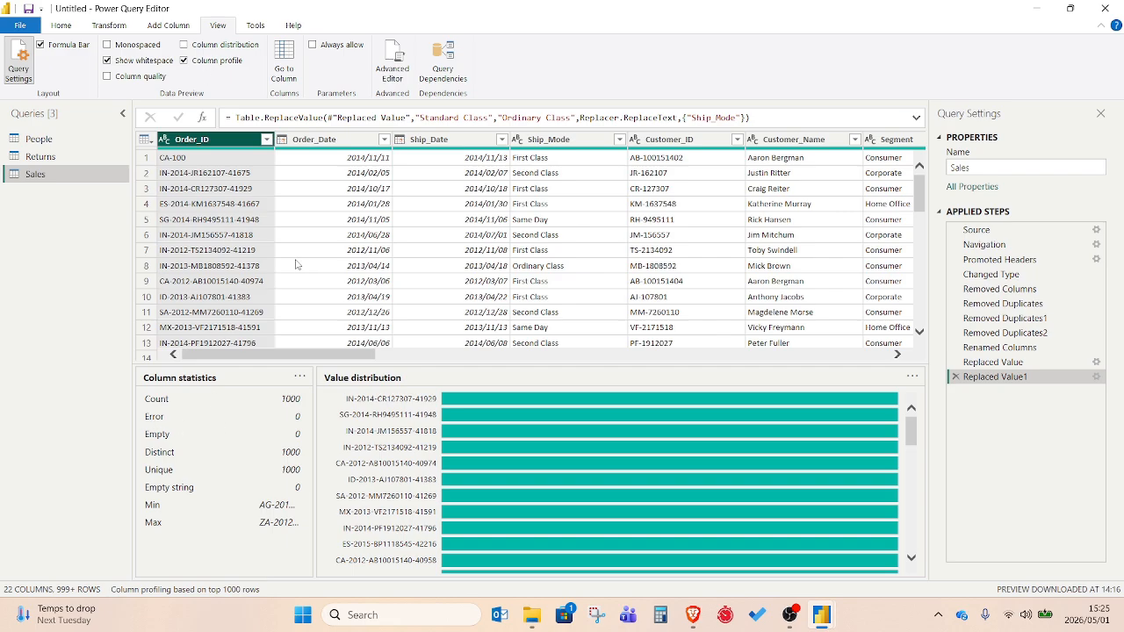
{"action": "right_click", "coordinate": [219, 141]}
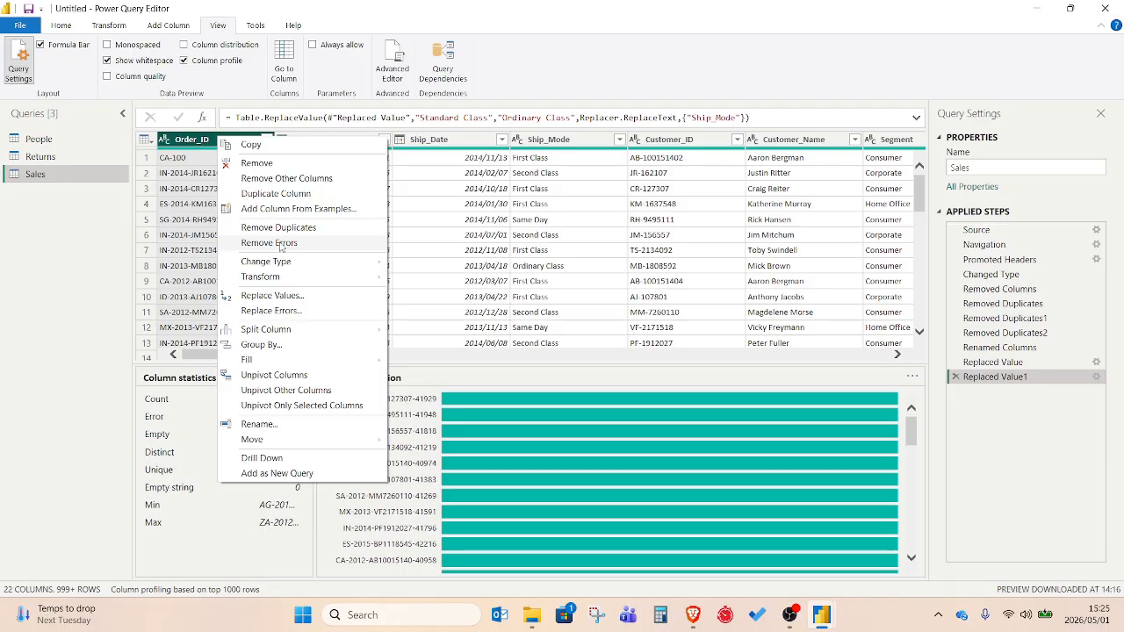
{"action": "left_click", "coordinate": [286, 312]}
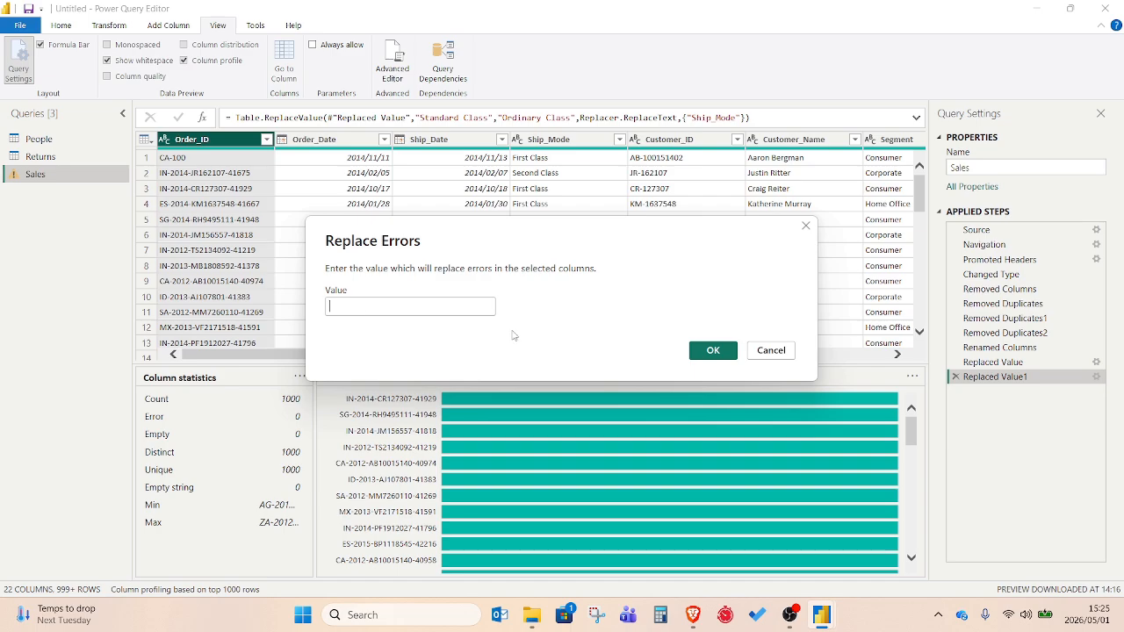
{"action": "type", "text": "10"}
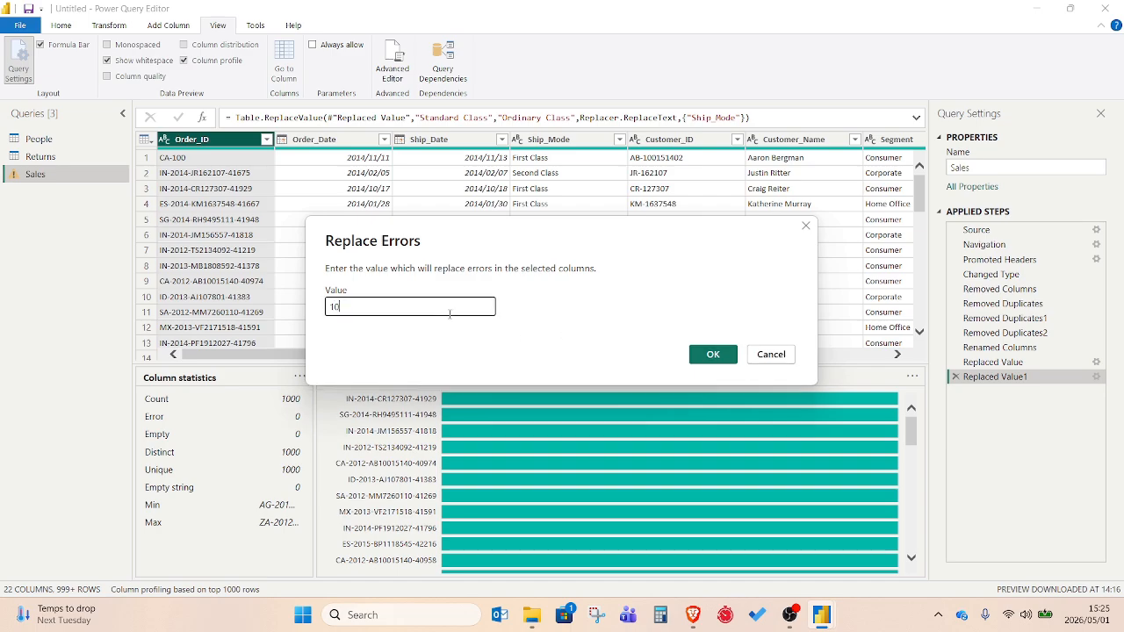
{"action": "type", "text": "0"}
{"action": "left_click", "coordinate": [713, 354]}
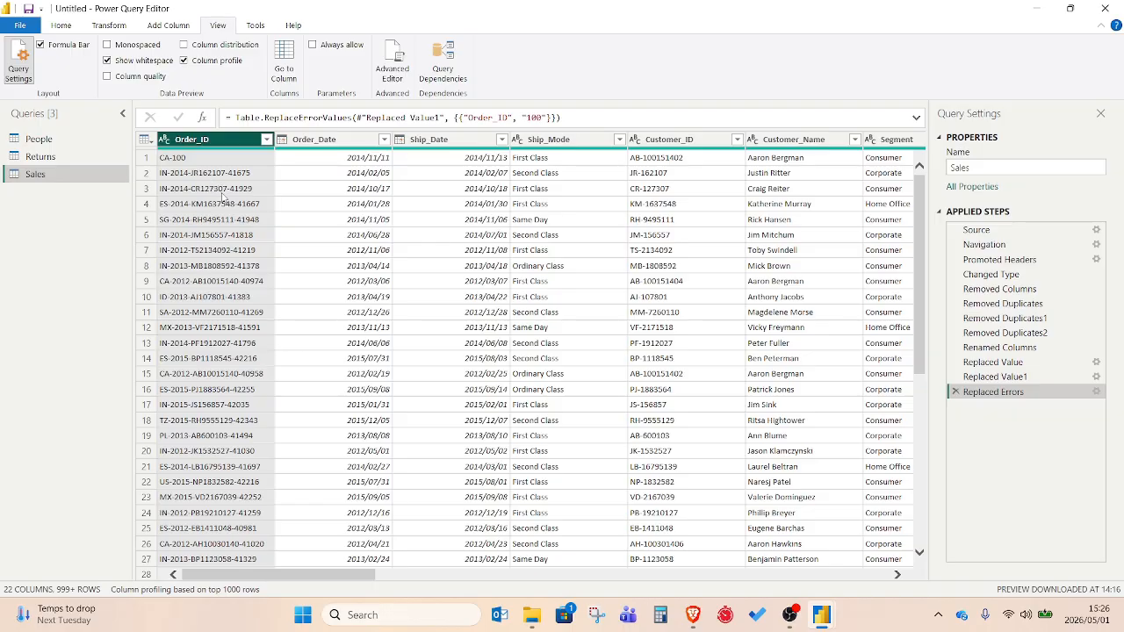
{"action": "left_click", "coordinate": [332, 226]}
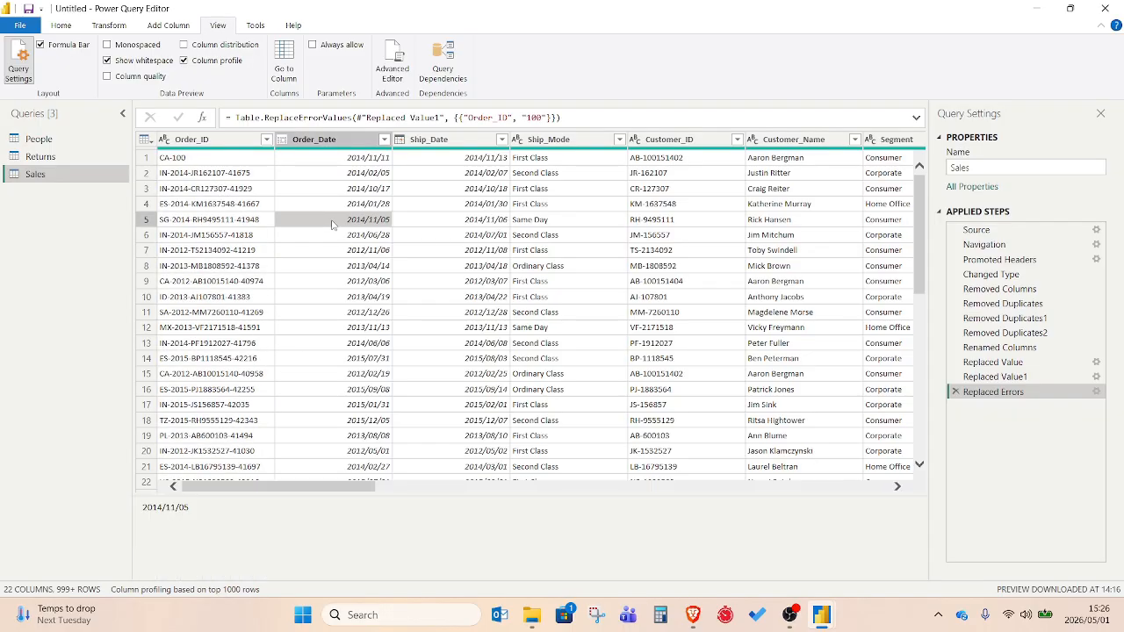
{"action": "left_click", "coordinate": [432, 223]}
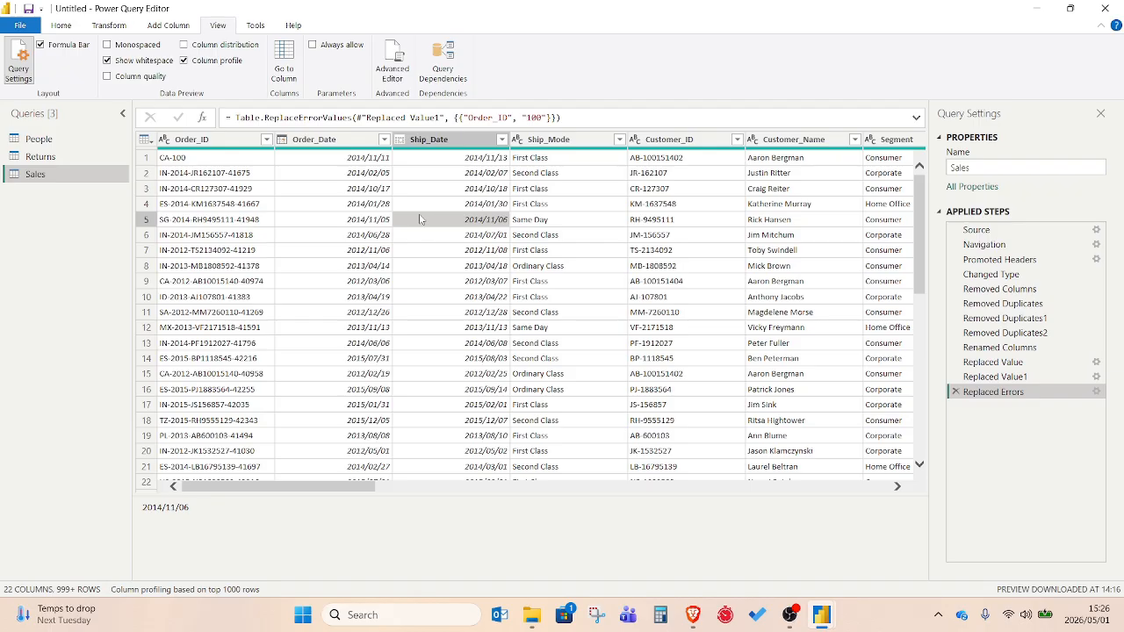
{"action": "left_click", "coordinate": [195, 202]}
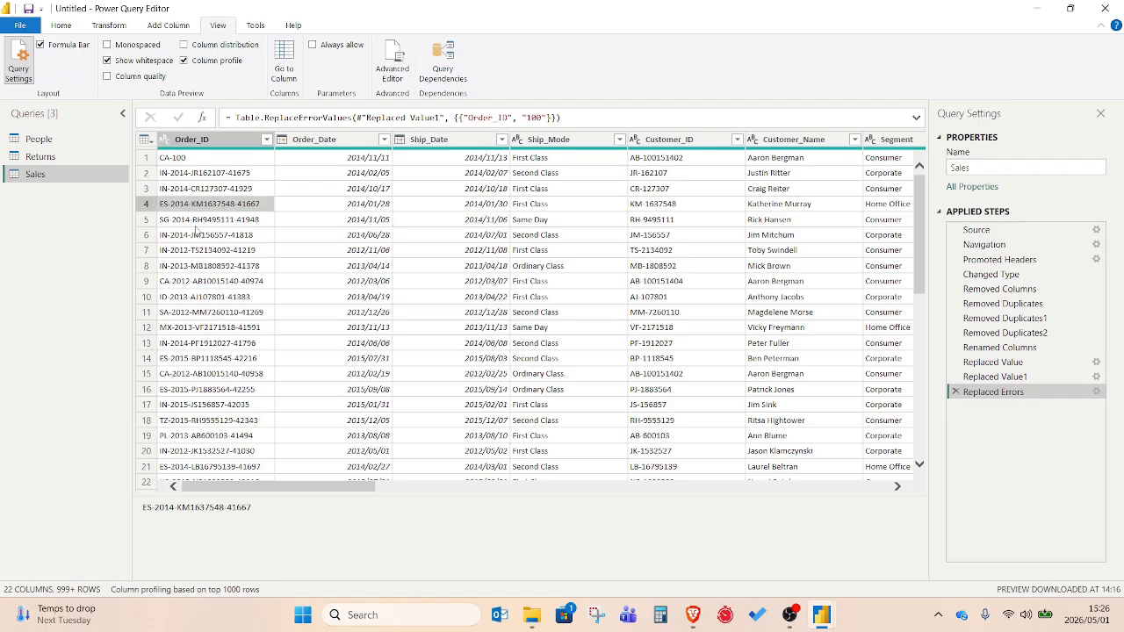
{"action": "left_click", "coordinate": [197, 224]}
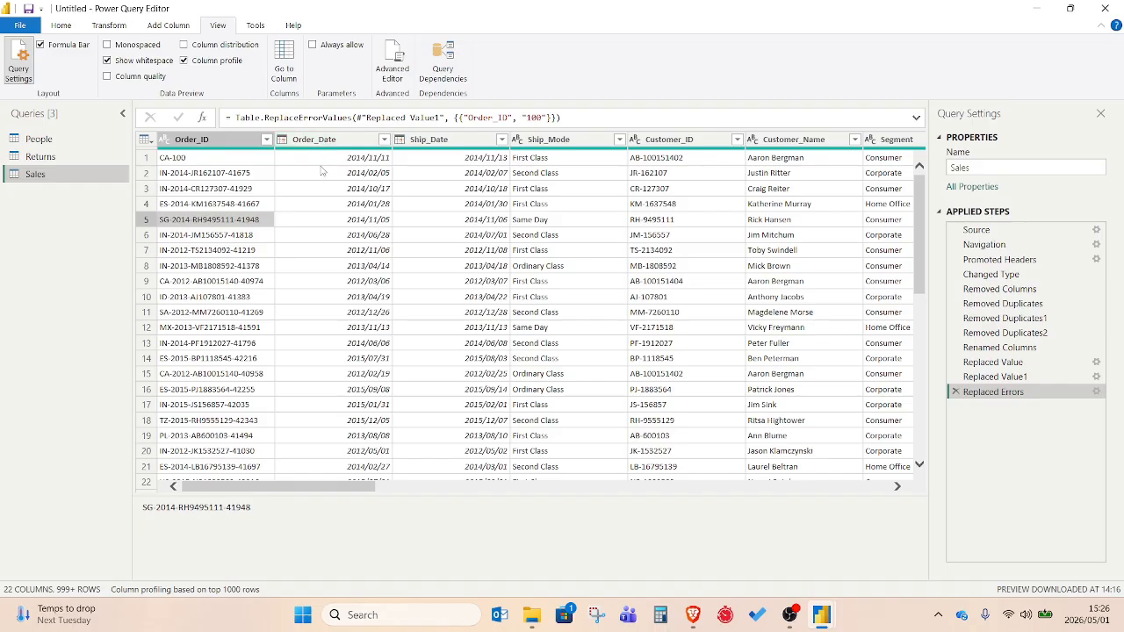
Step: Close and apply the cleaned People, Returns and Sales queries to the report
{"action": "left_click", "coordinate": [44, 139]}
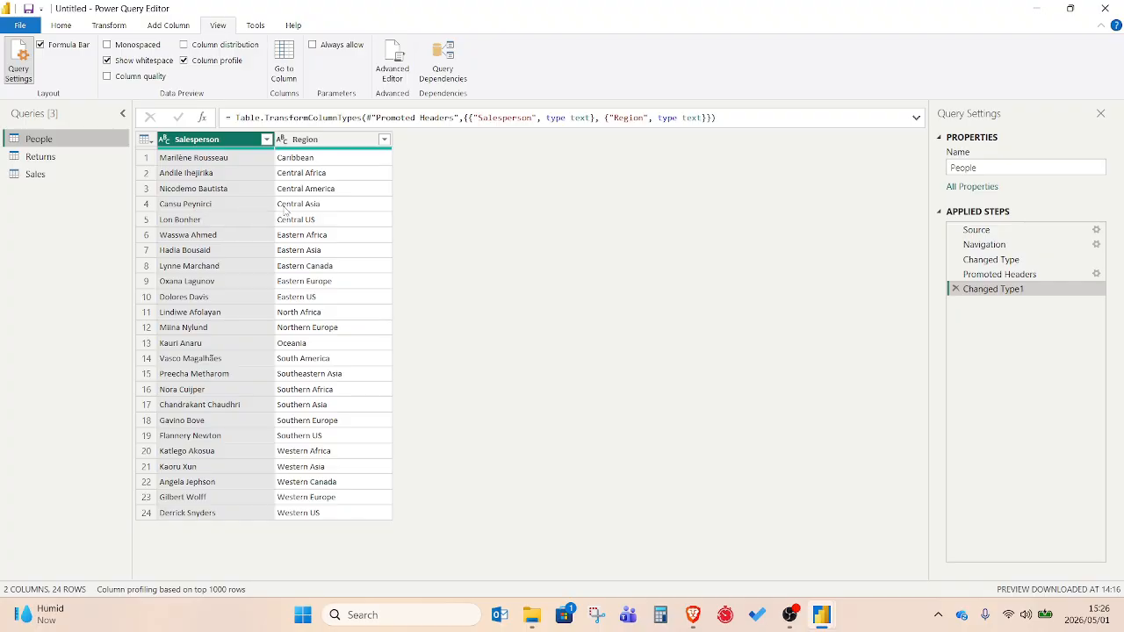
{"action": "left_click", "coordinate": [41, 156]}
{"action": "left_click", "coordinate": [63, 178]}
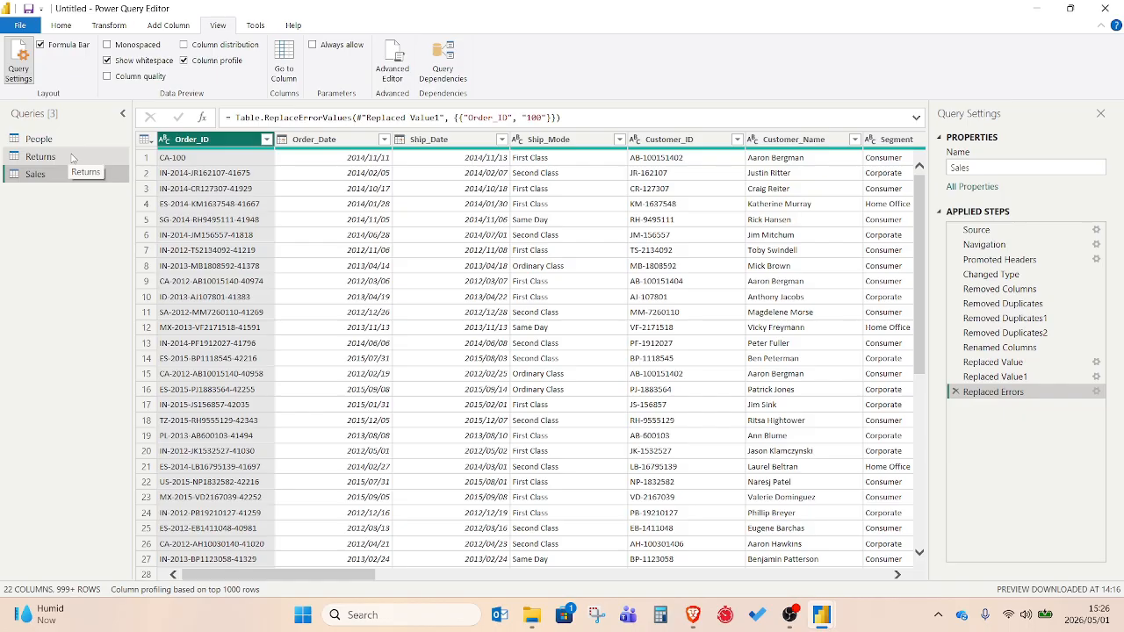
{"action": "left_click", "coordinate": [63, 159]}
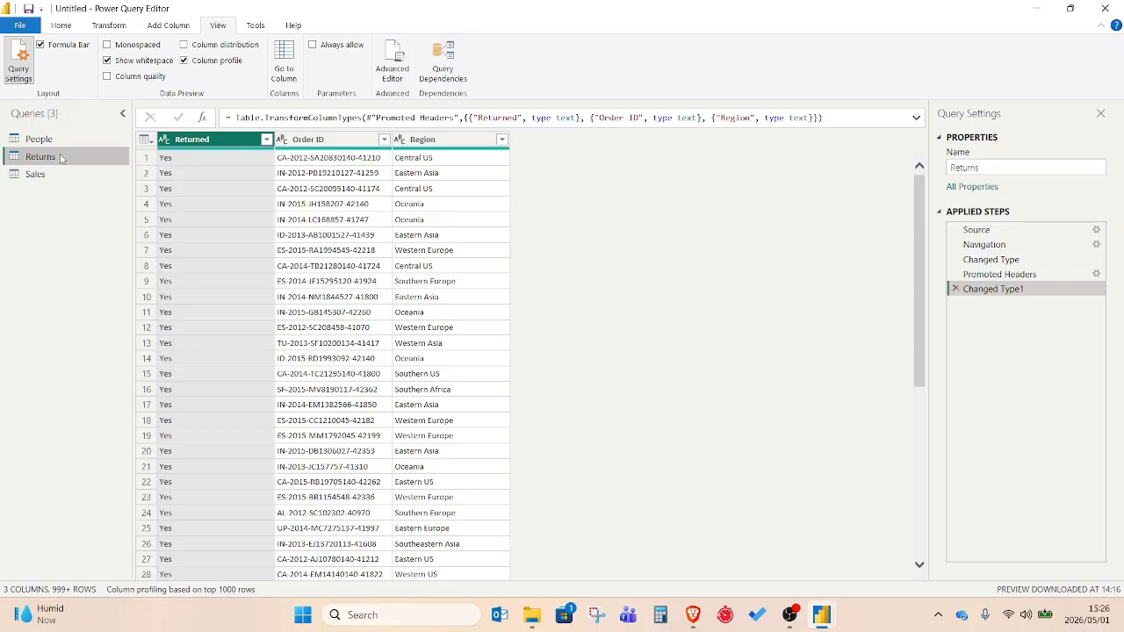
{"action": "left_click", "coordinate": [62, 141]}
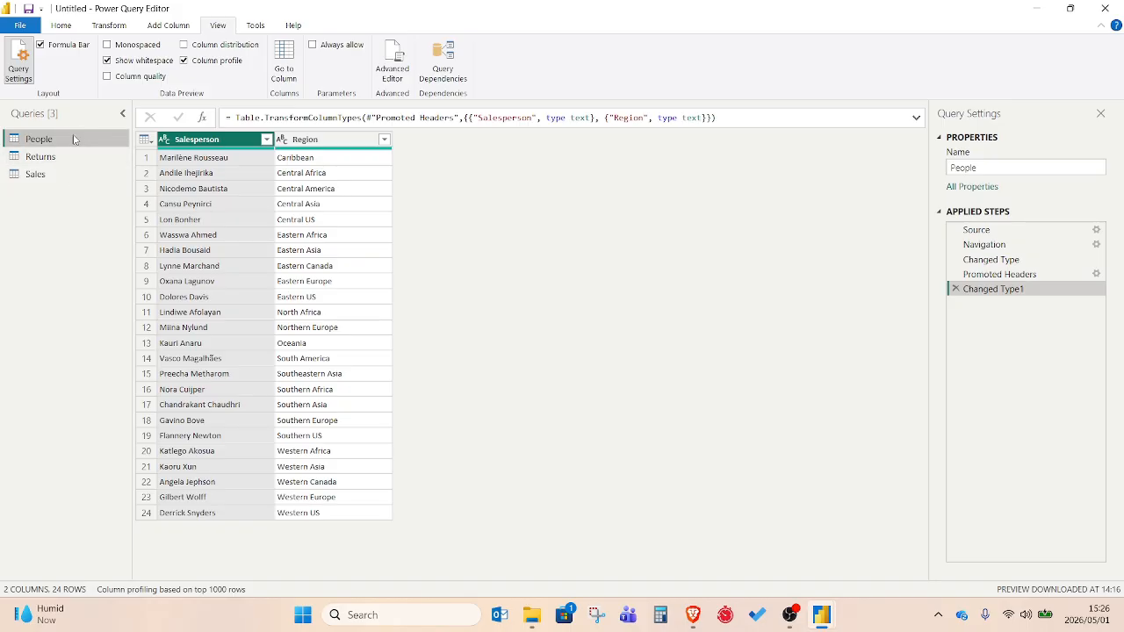
{"action": "left_click", "coordinate": [61, 26]}
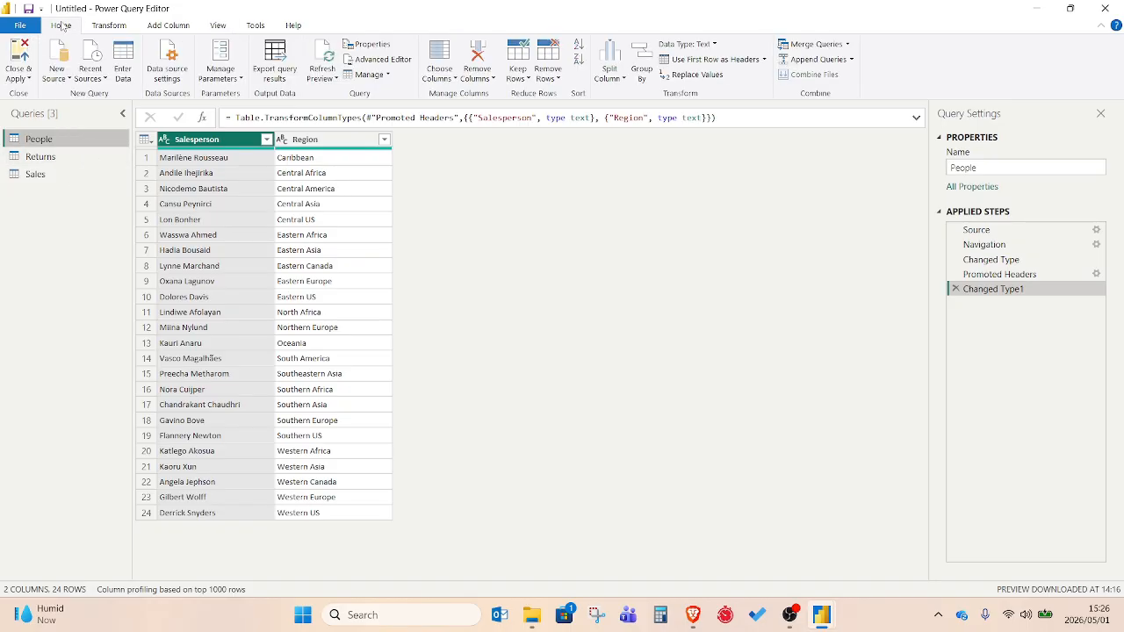
{"action": "left_click", "coordinate": [17, 52]}
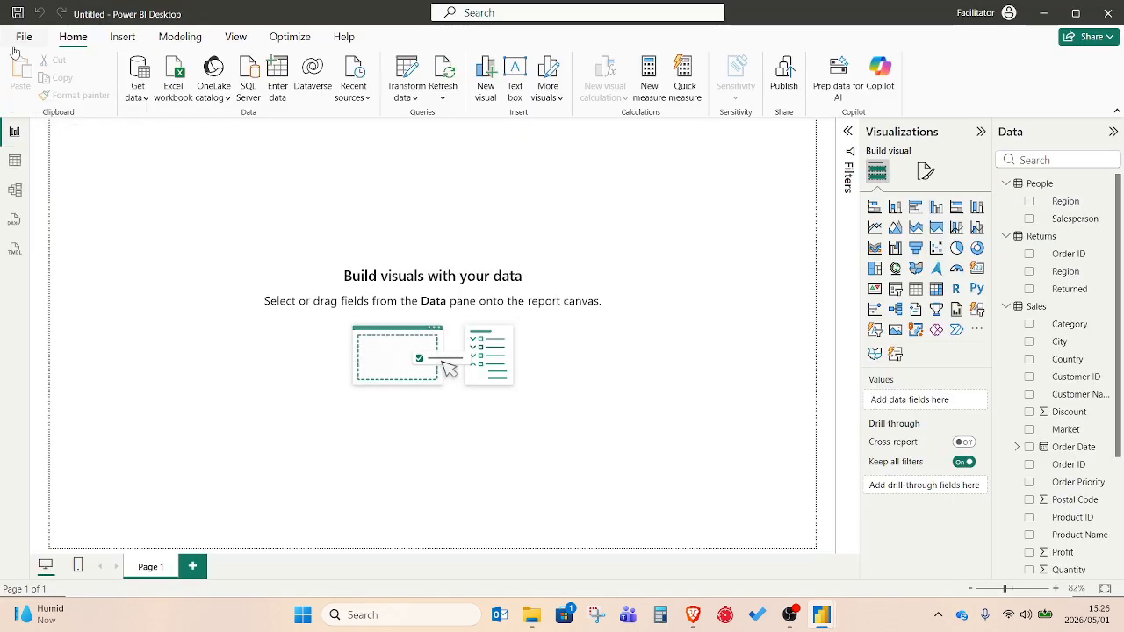